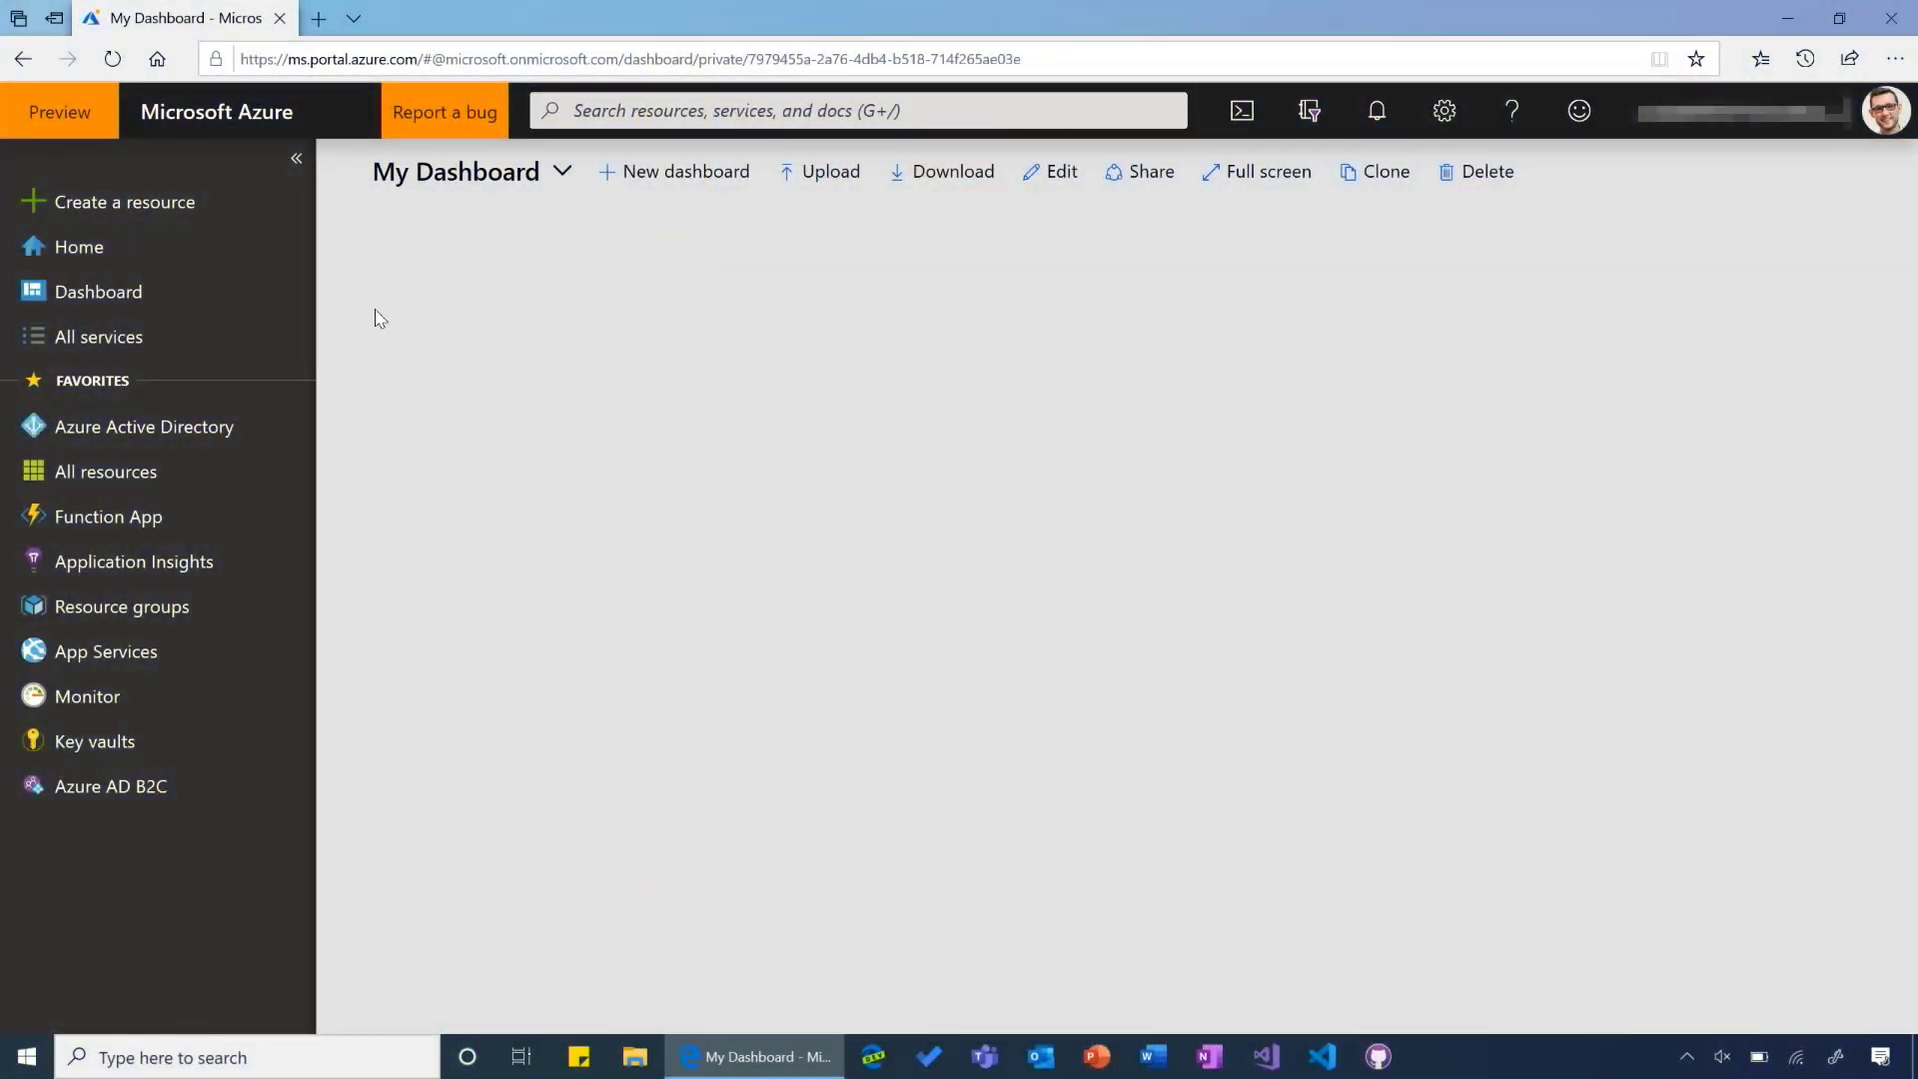
# Find Azure Active Directory B2C in the Marketplace and start creating it.
pyautogui.click(129, 218)
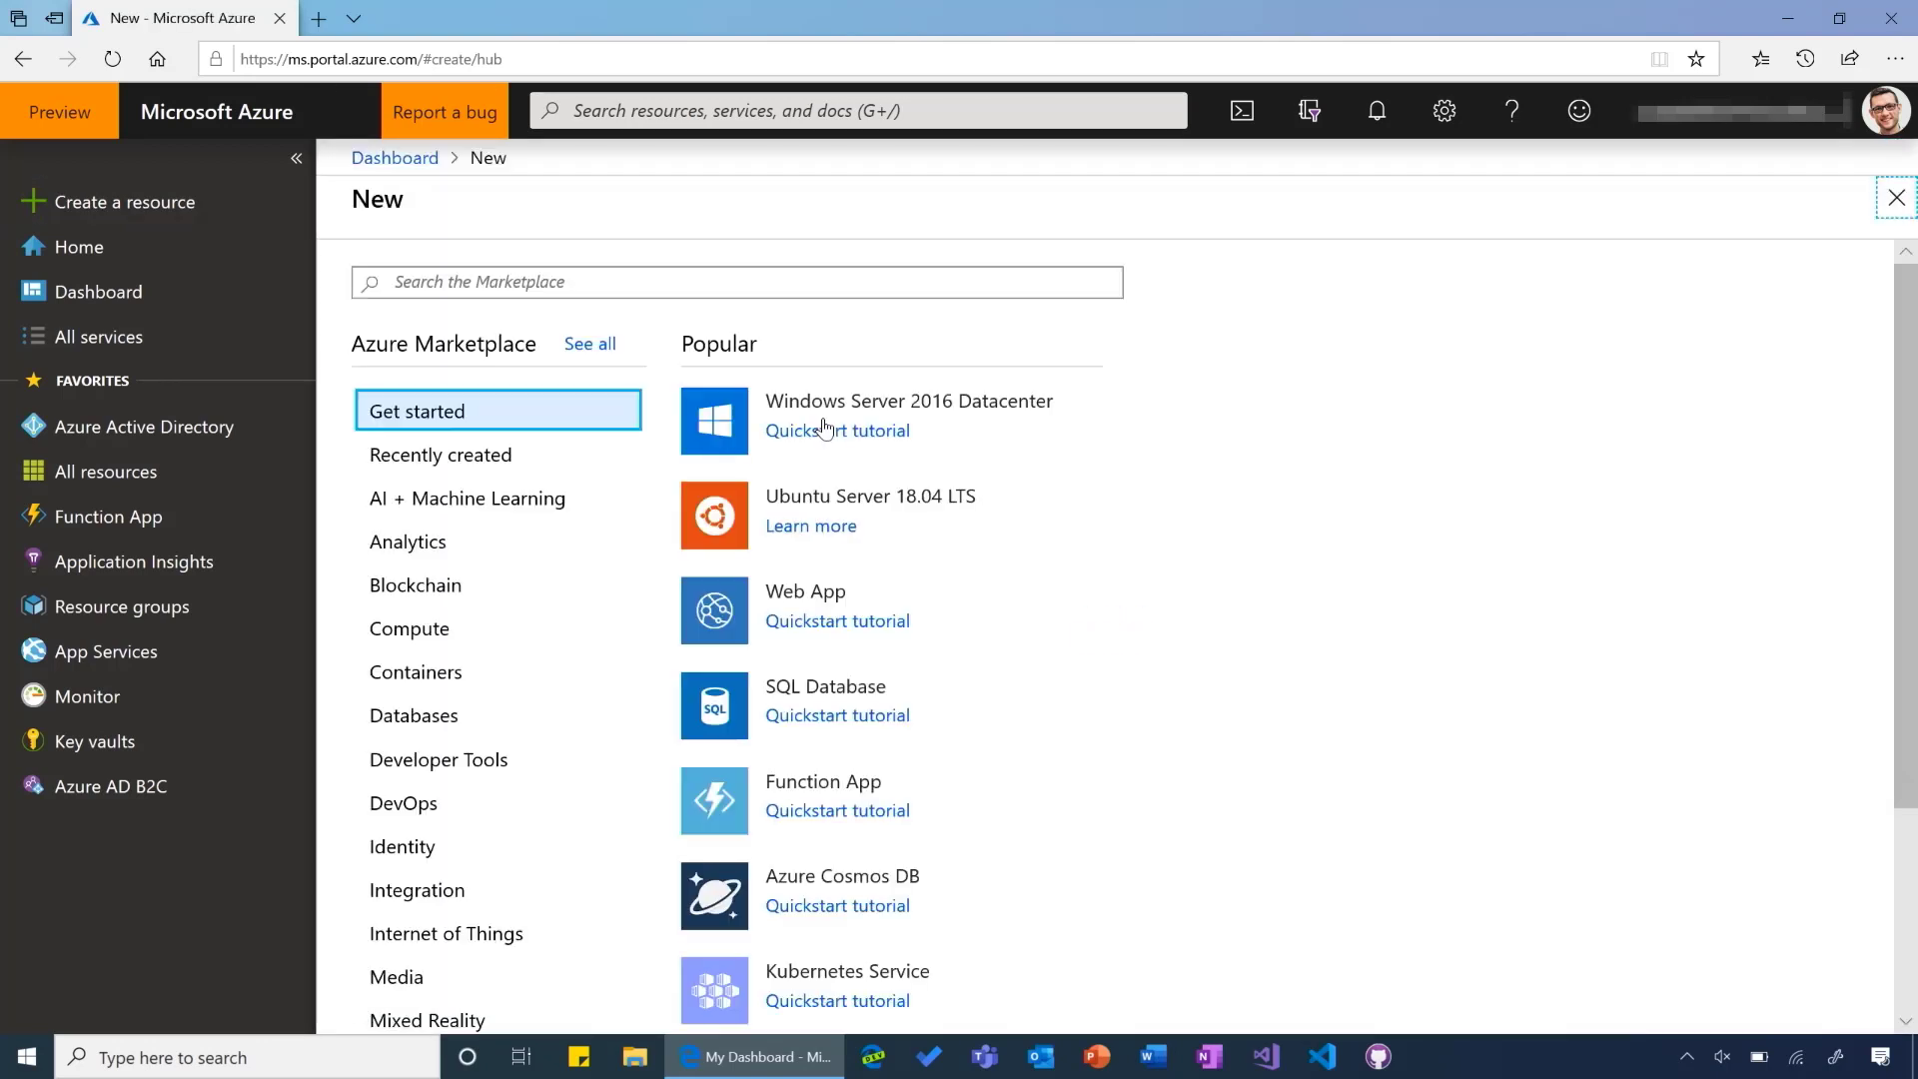
pyautogui.click(738, 278)
pyautogui.write('b')
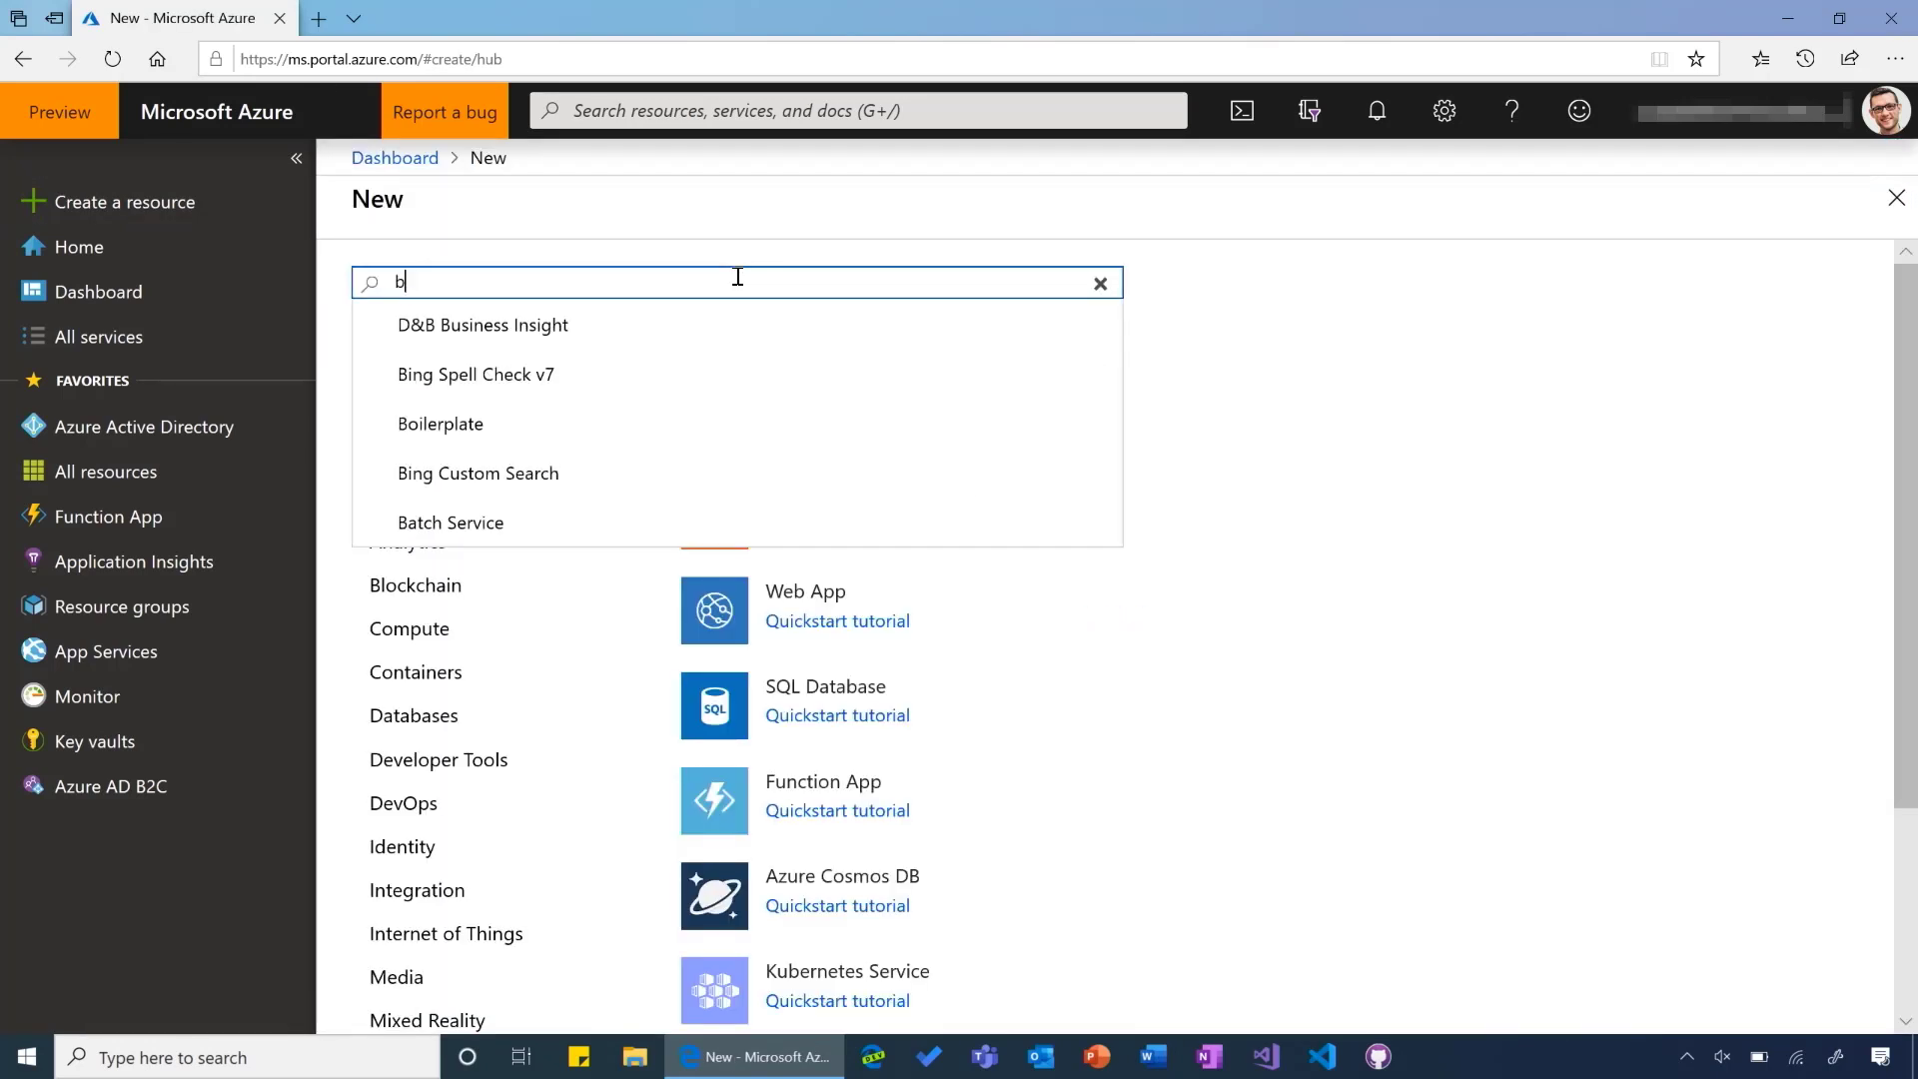
pyautogui.write('2c')
pyautogui.click(685, 347)
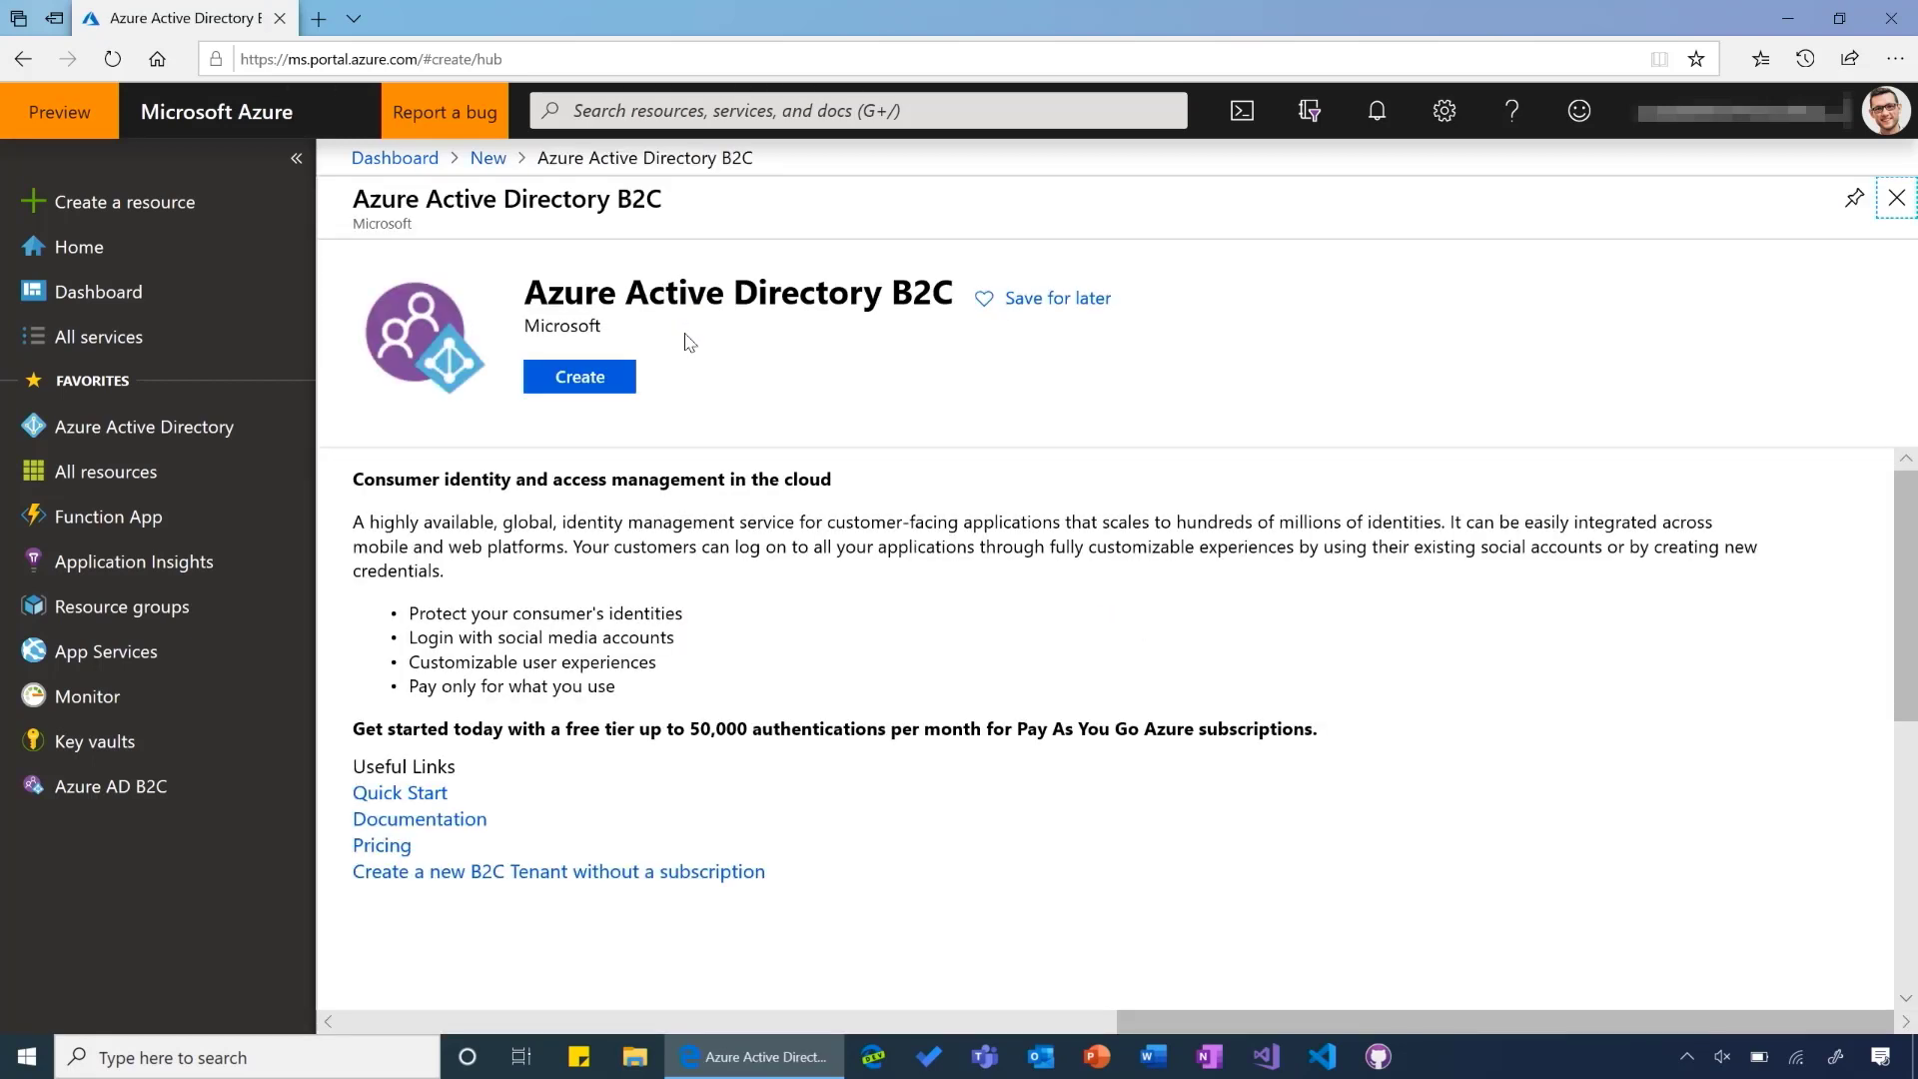
pyautogui.click(563, 384)
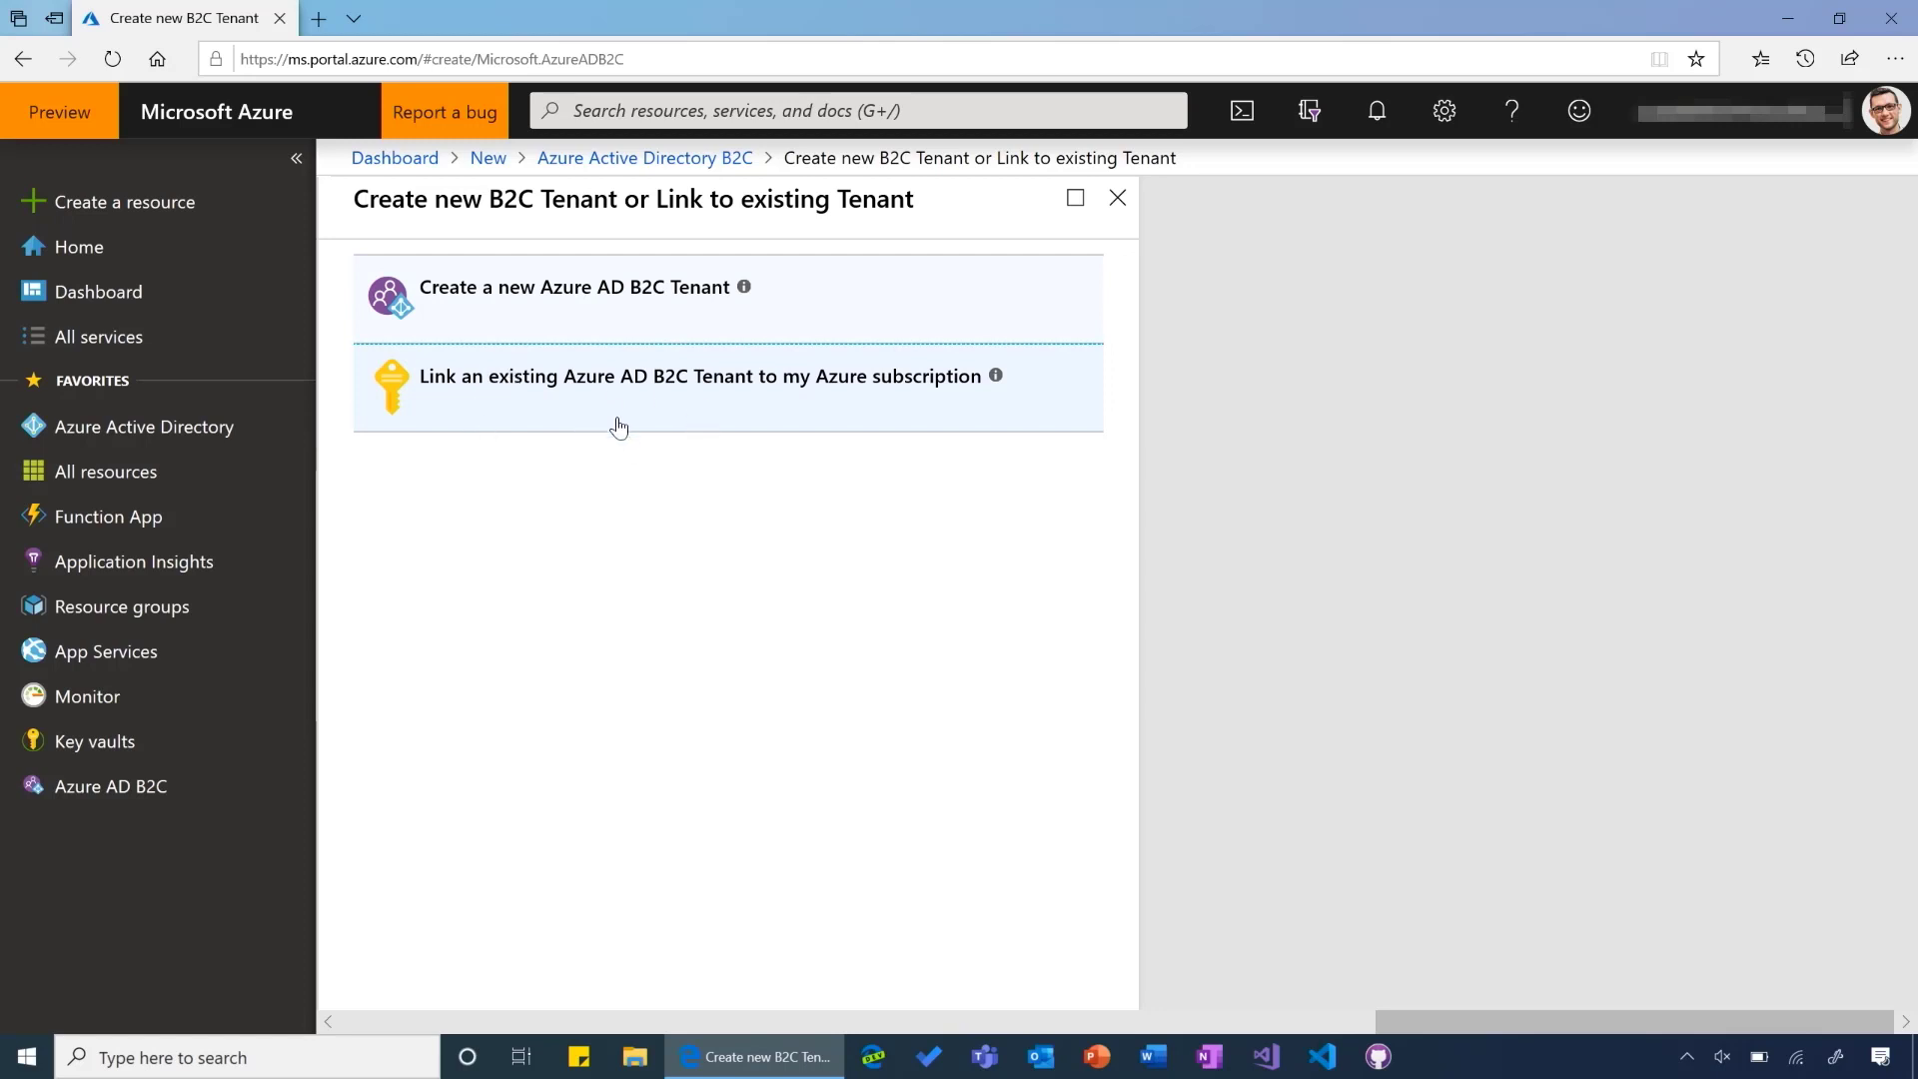
# Choose to create a new Azure AD B2C tenant.
pyautogui.click(563, 327)
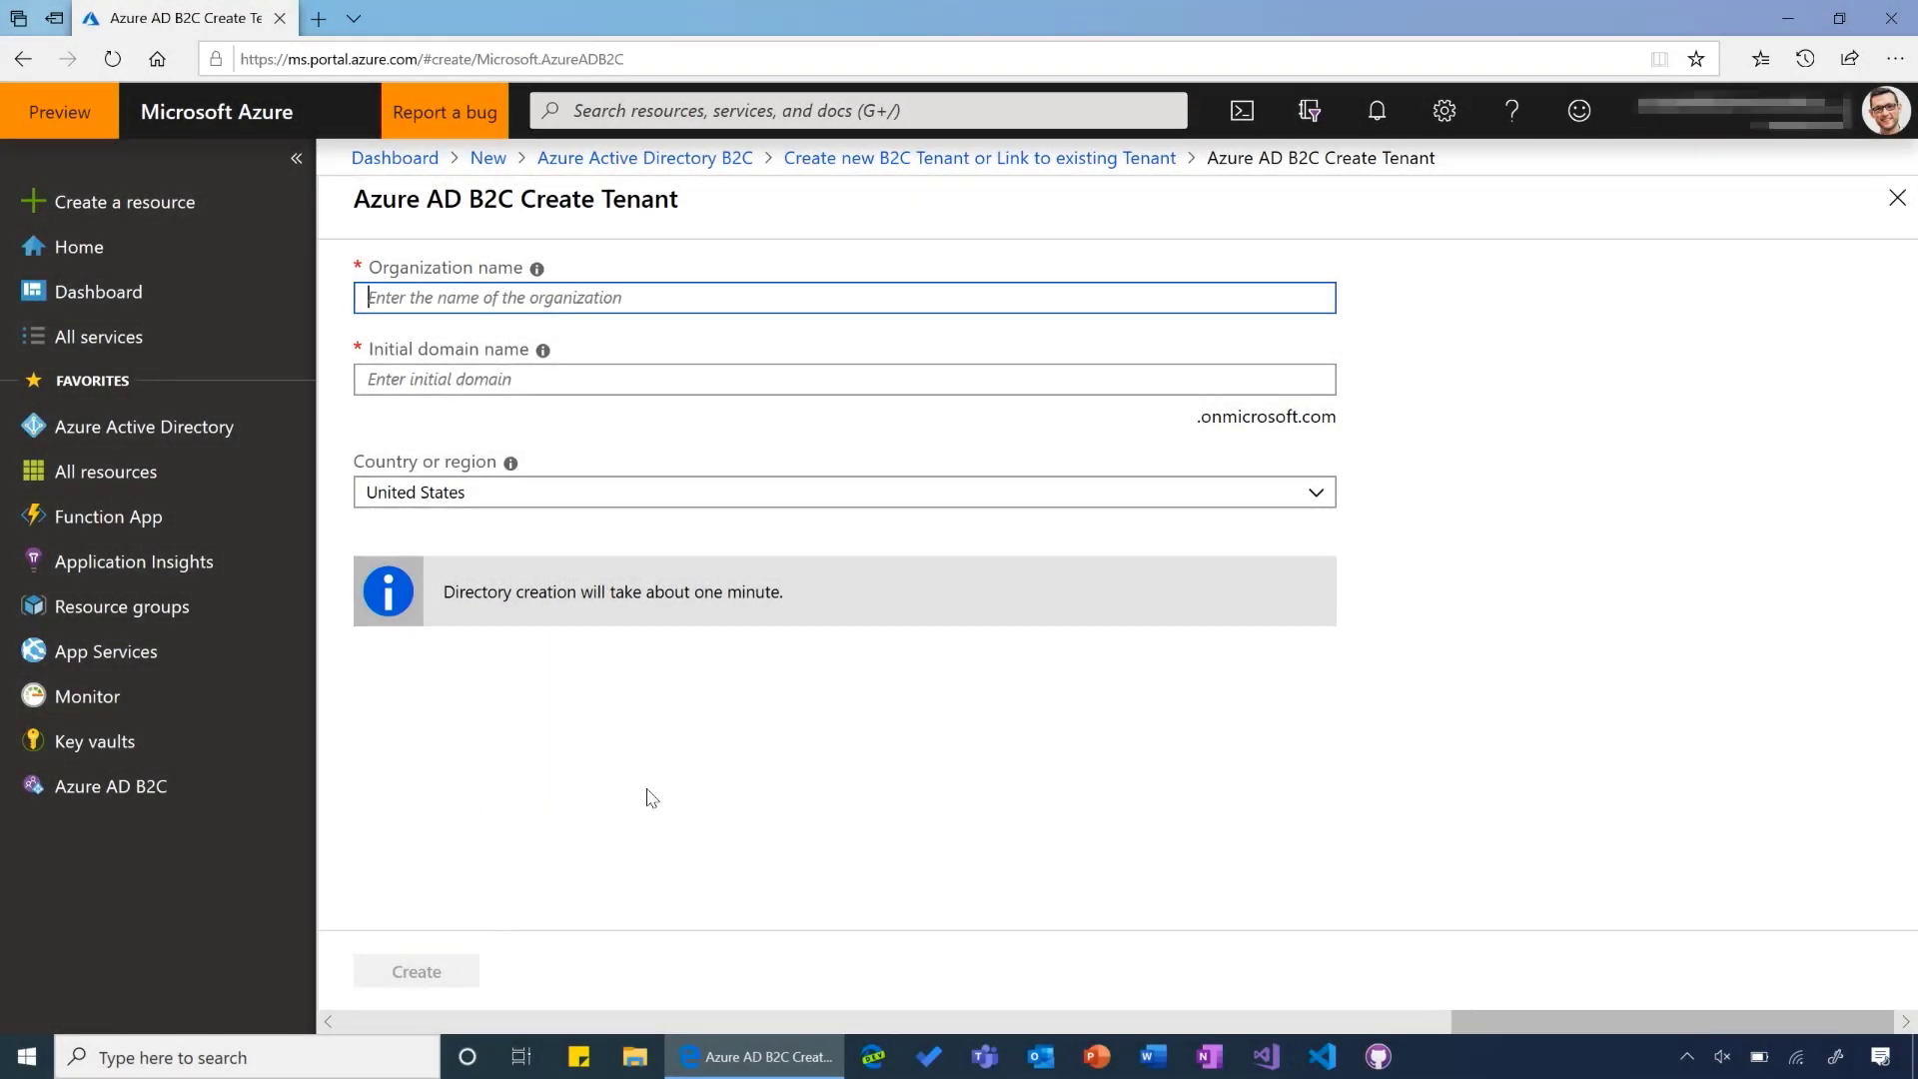
# Switch to the A Datum Corp directory from the account's All Directories list.
pyautogui.click(1719, 132)
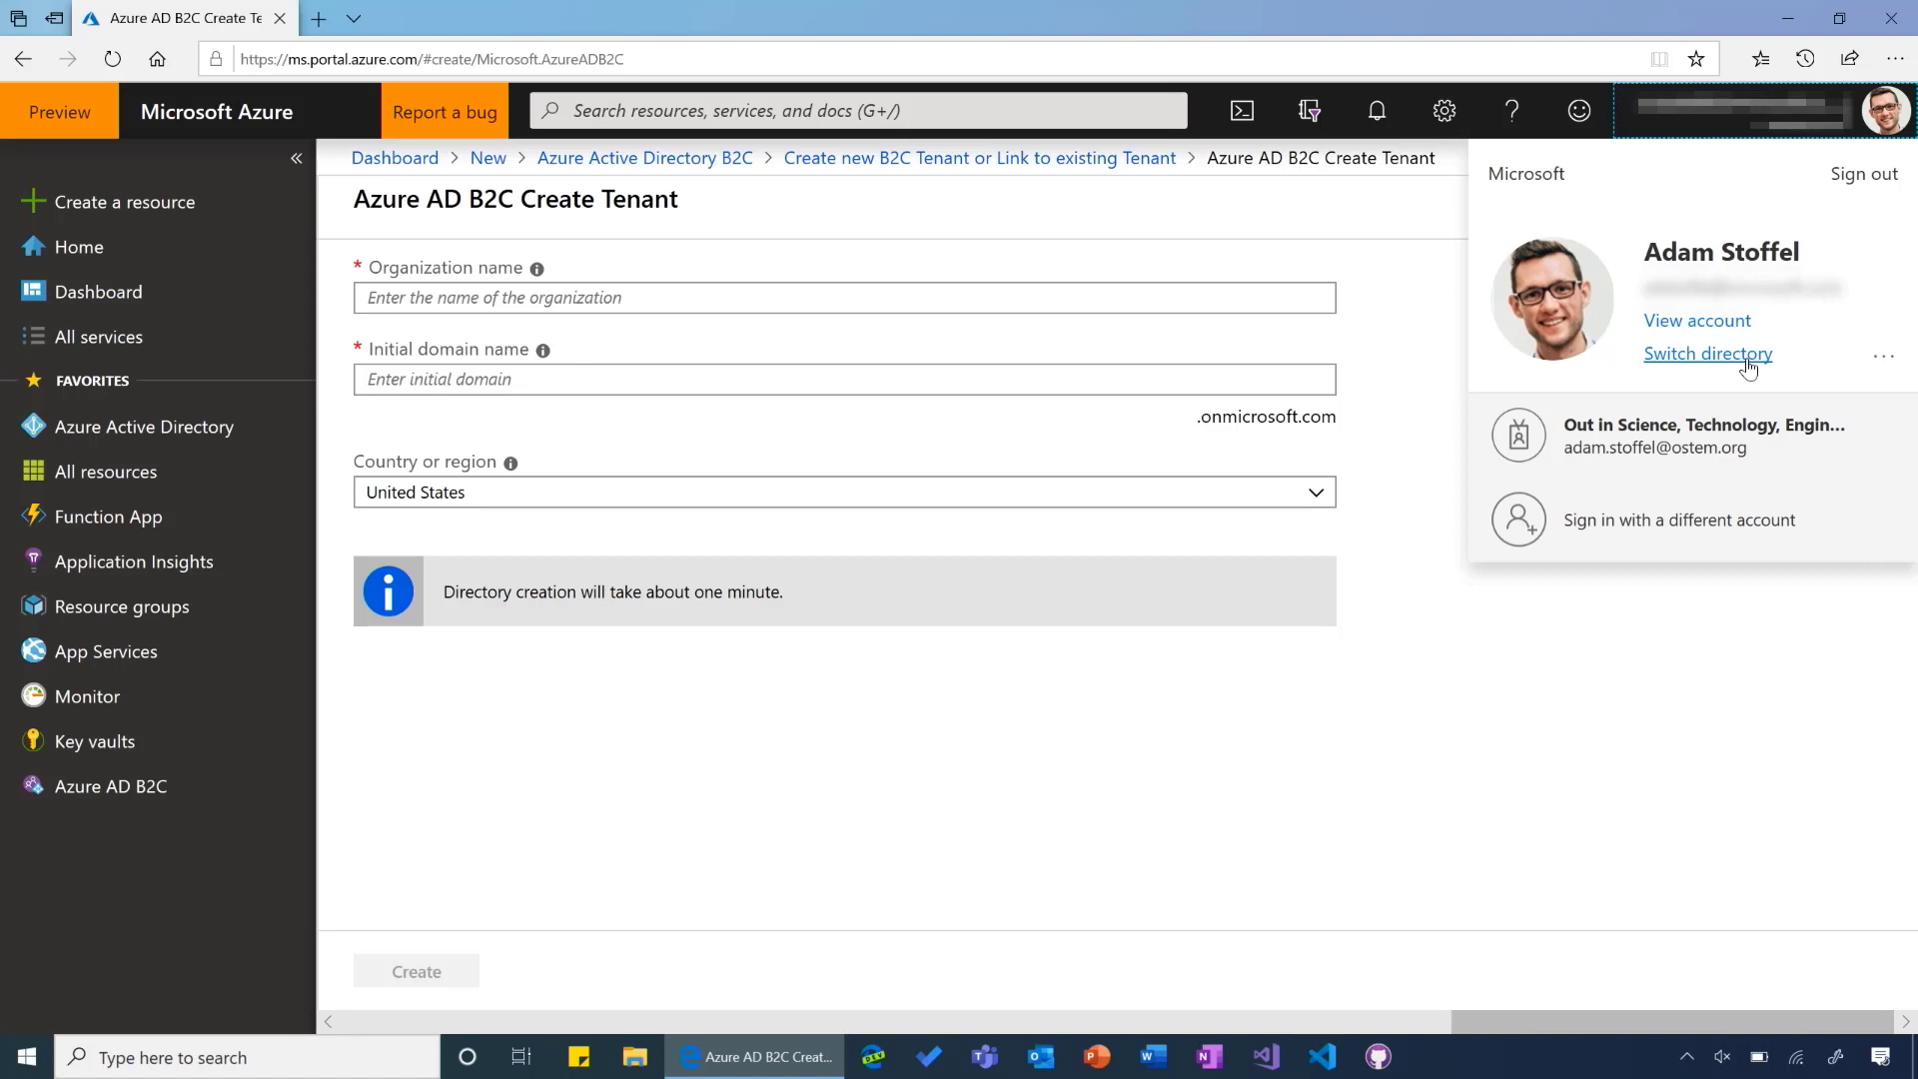
pyautogui.click(1709, 353)
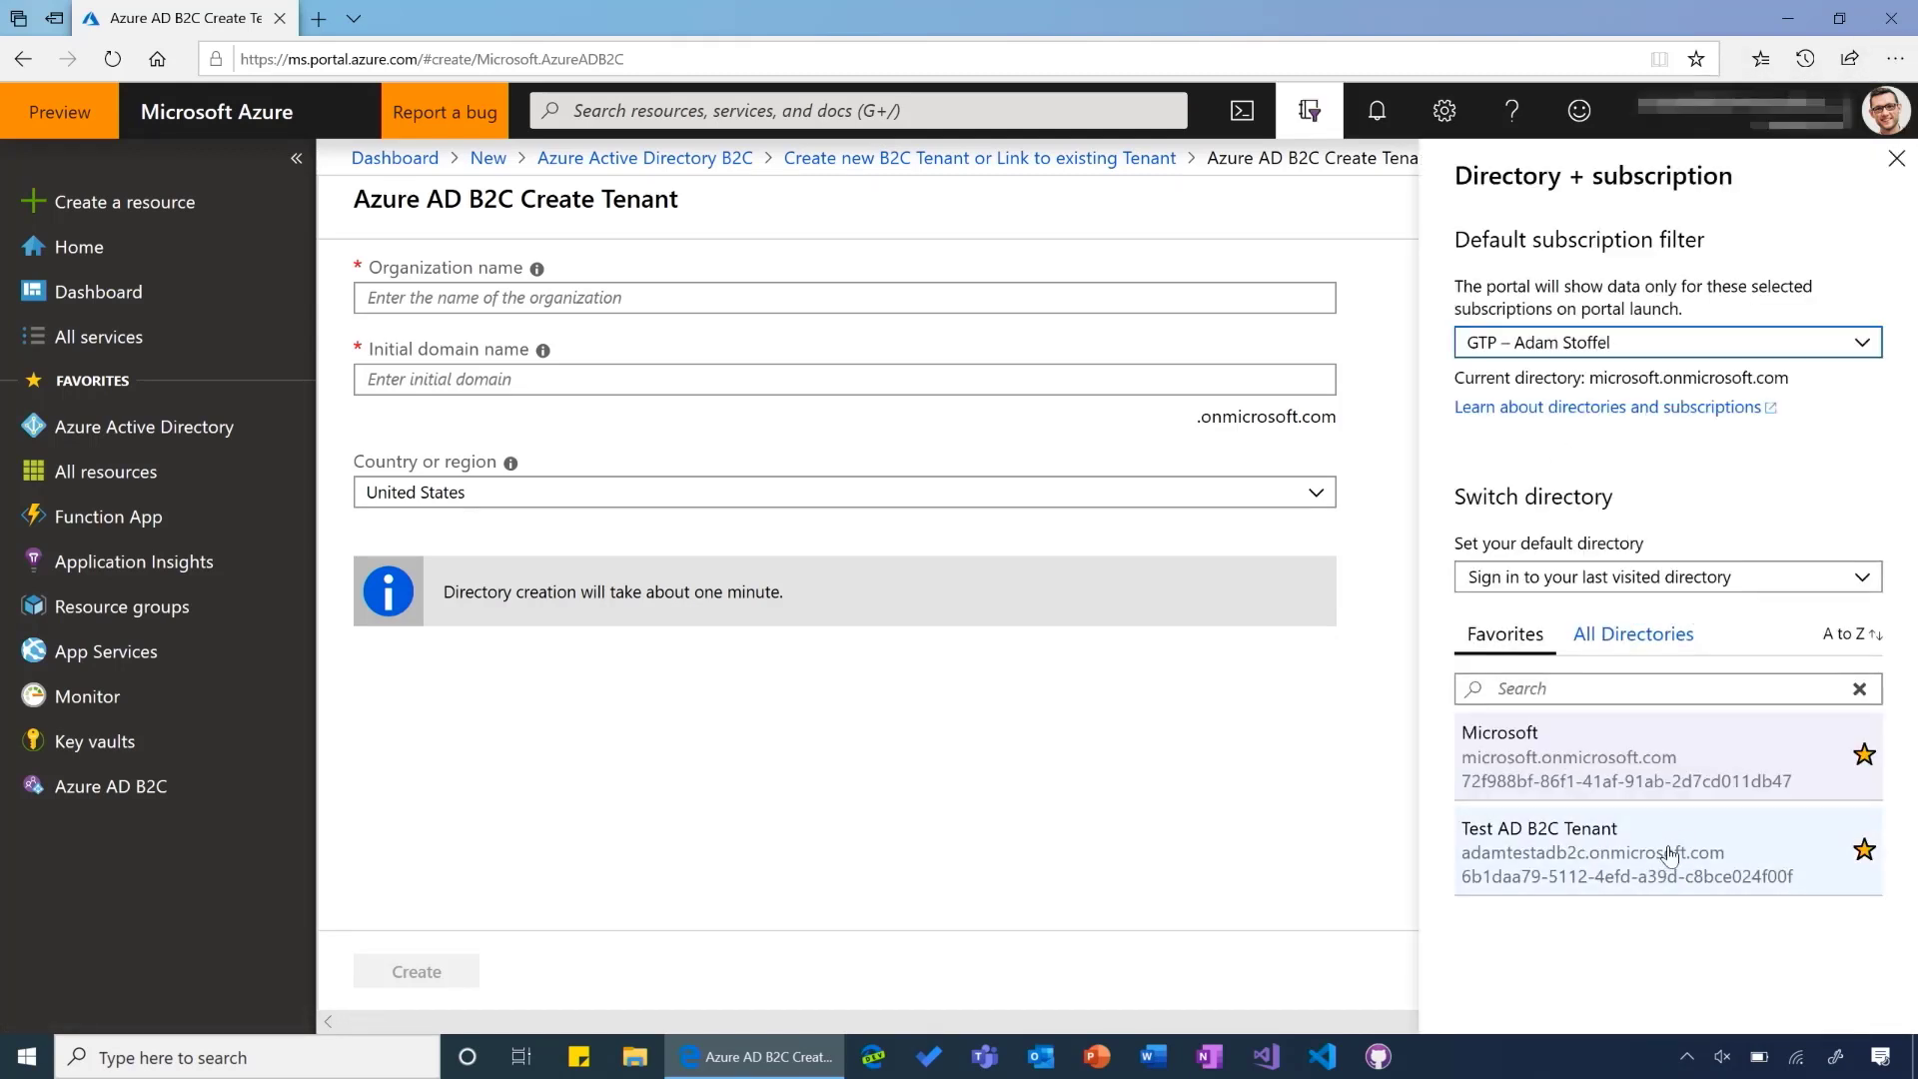
pyautogui.click(1640, 640)
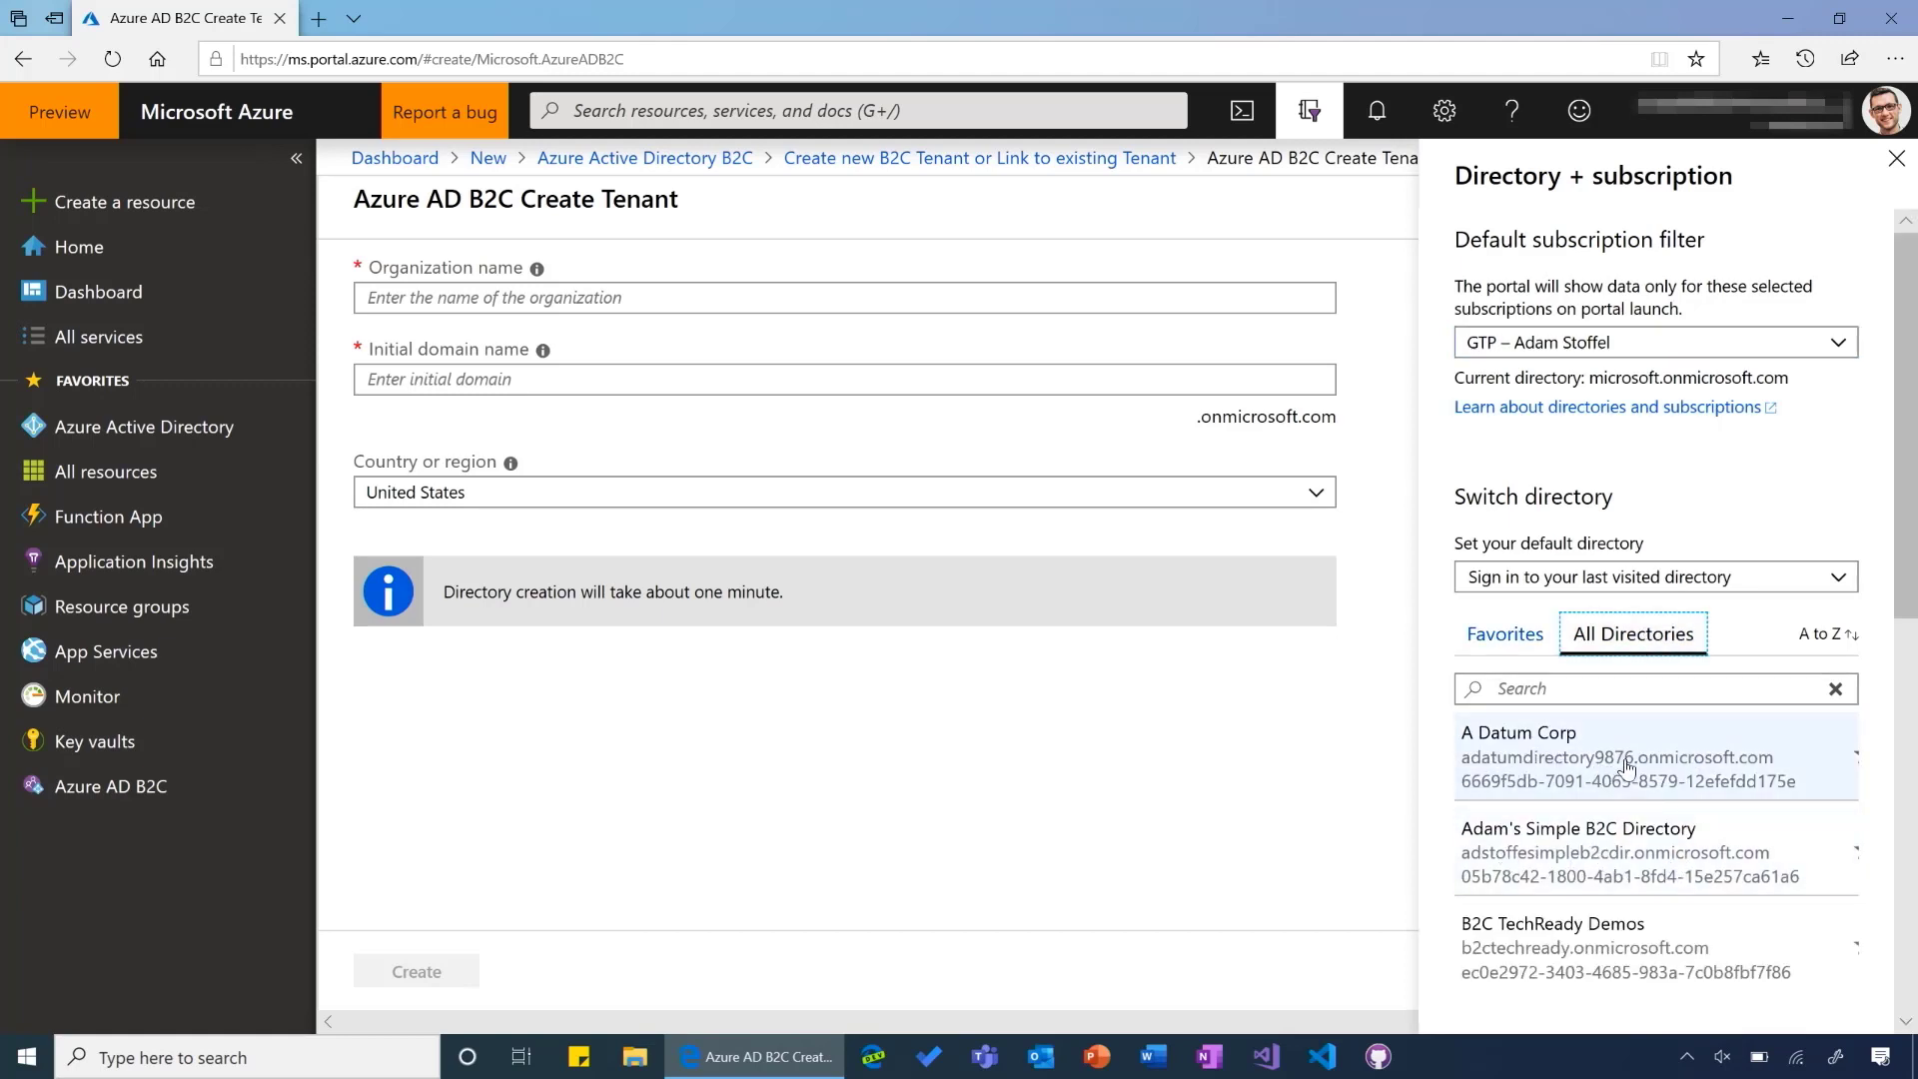
pyautogui.click(1627, 767)
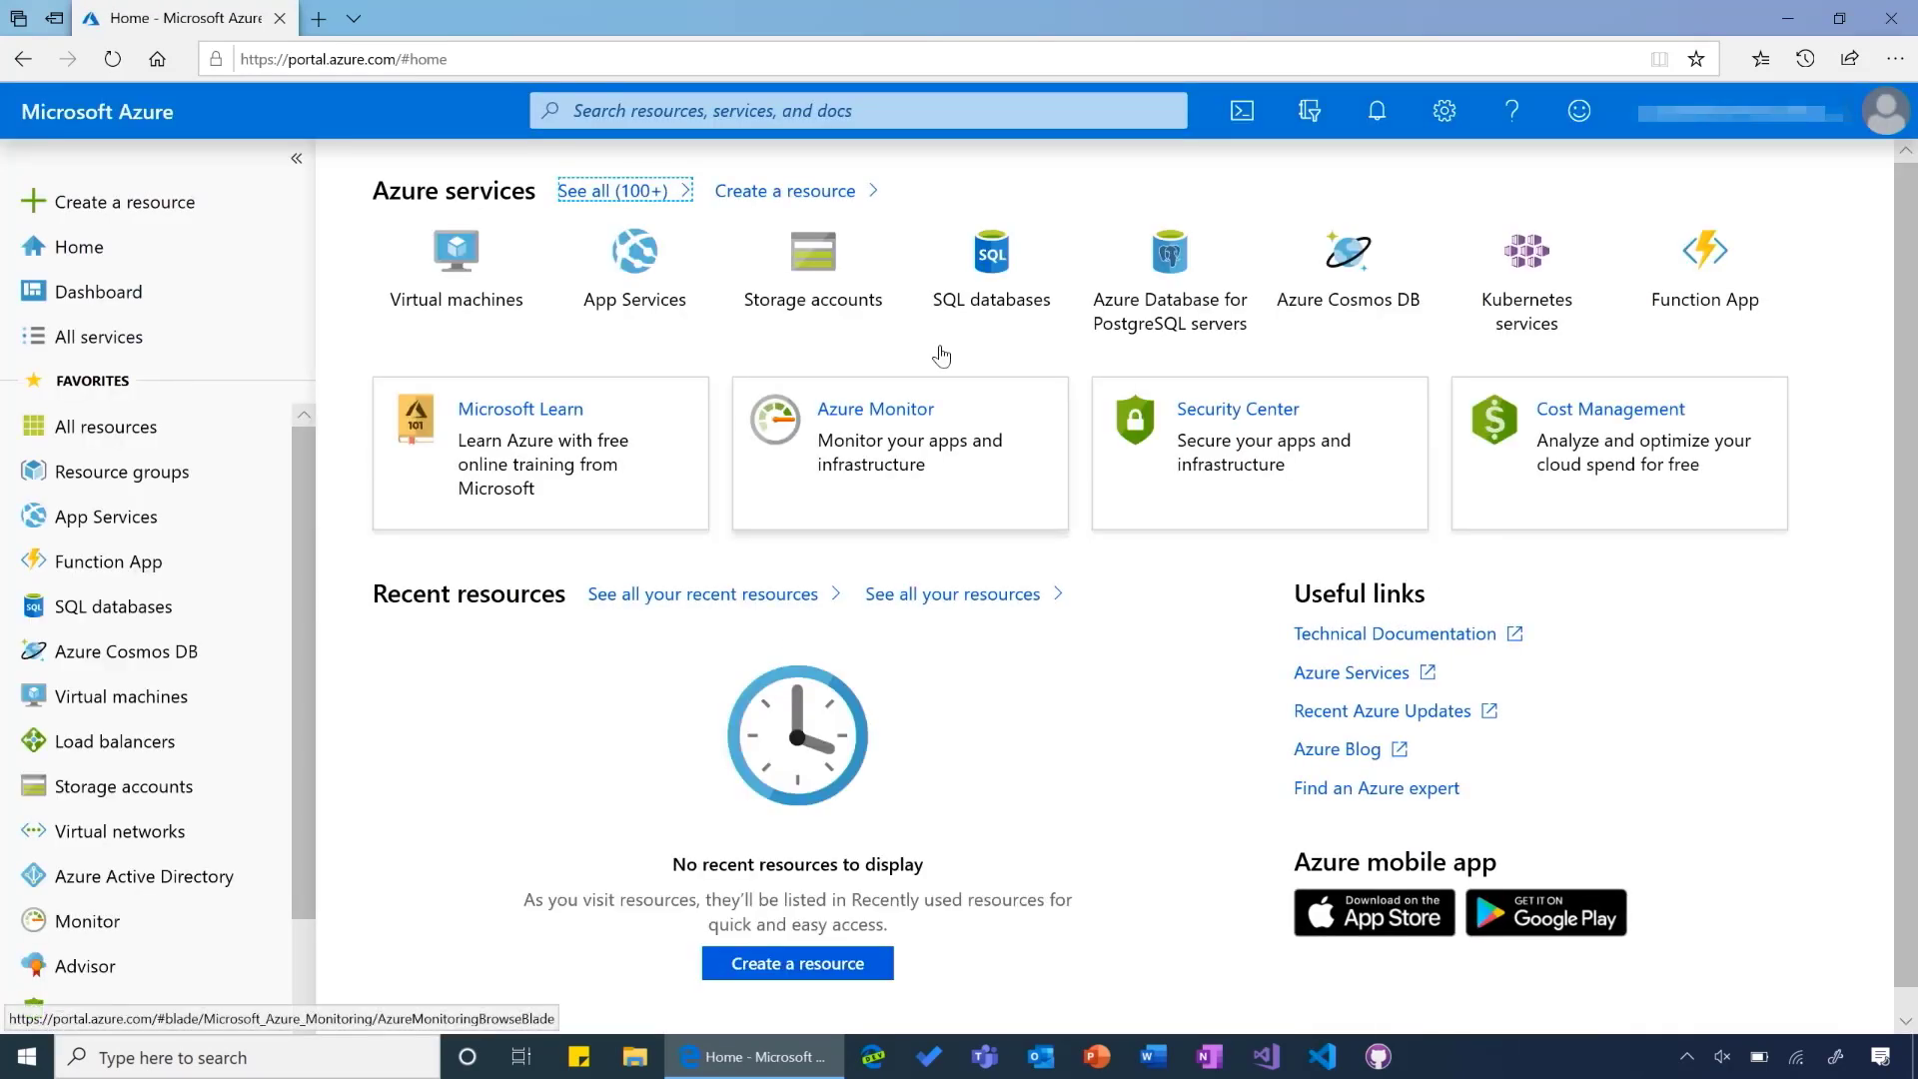
# Search the portal for b2c and open the Azure AD B2C service.
pyautogui.click(754, 113)
pyautogui.write('b2')
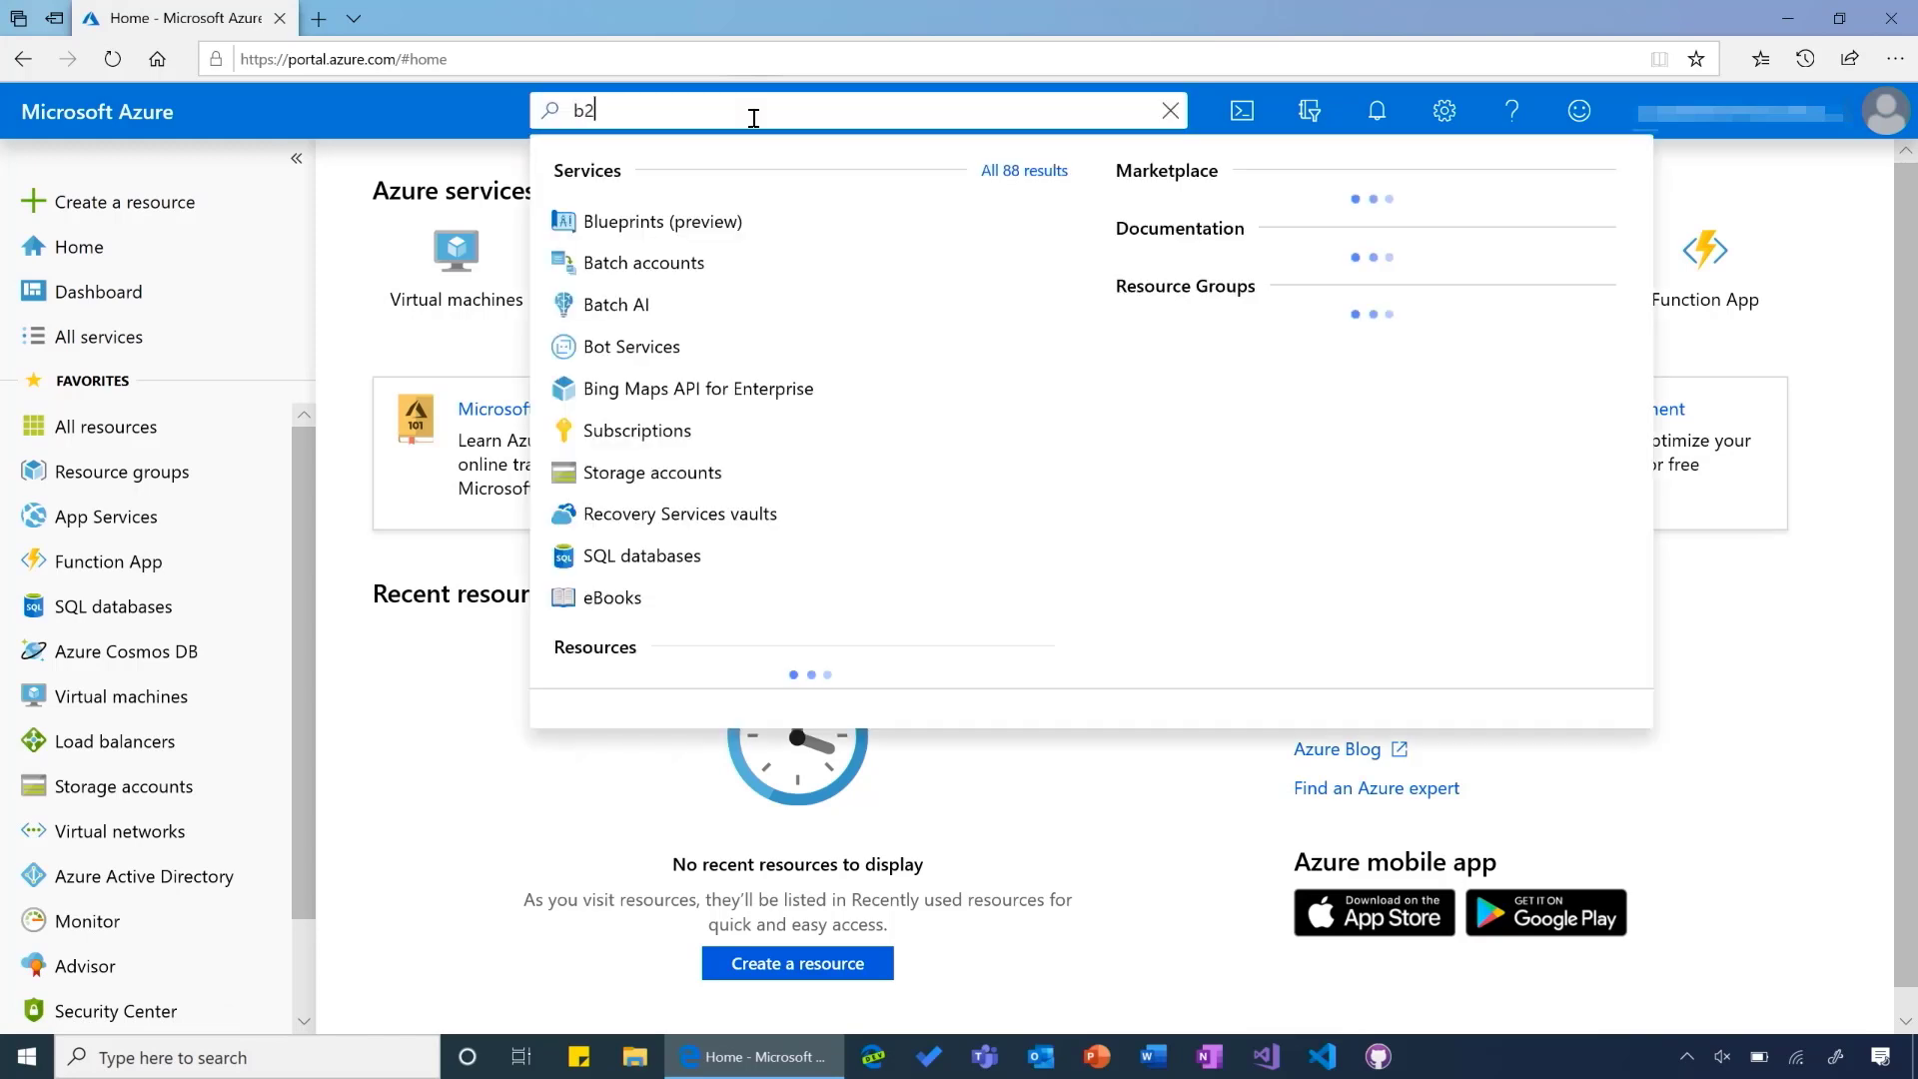
pyautogui.write('c')
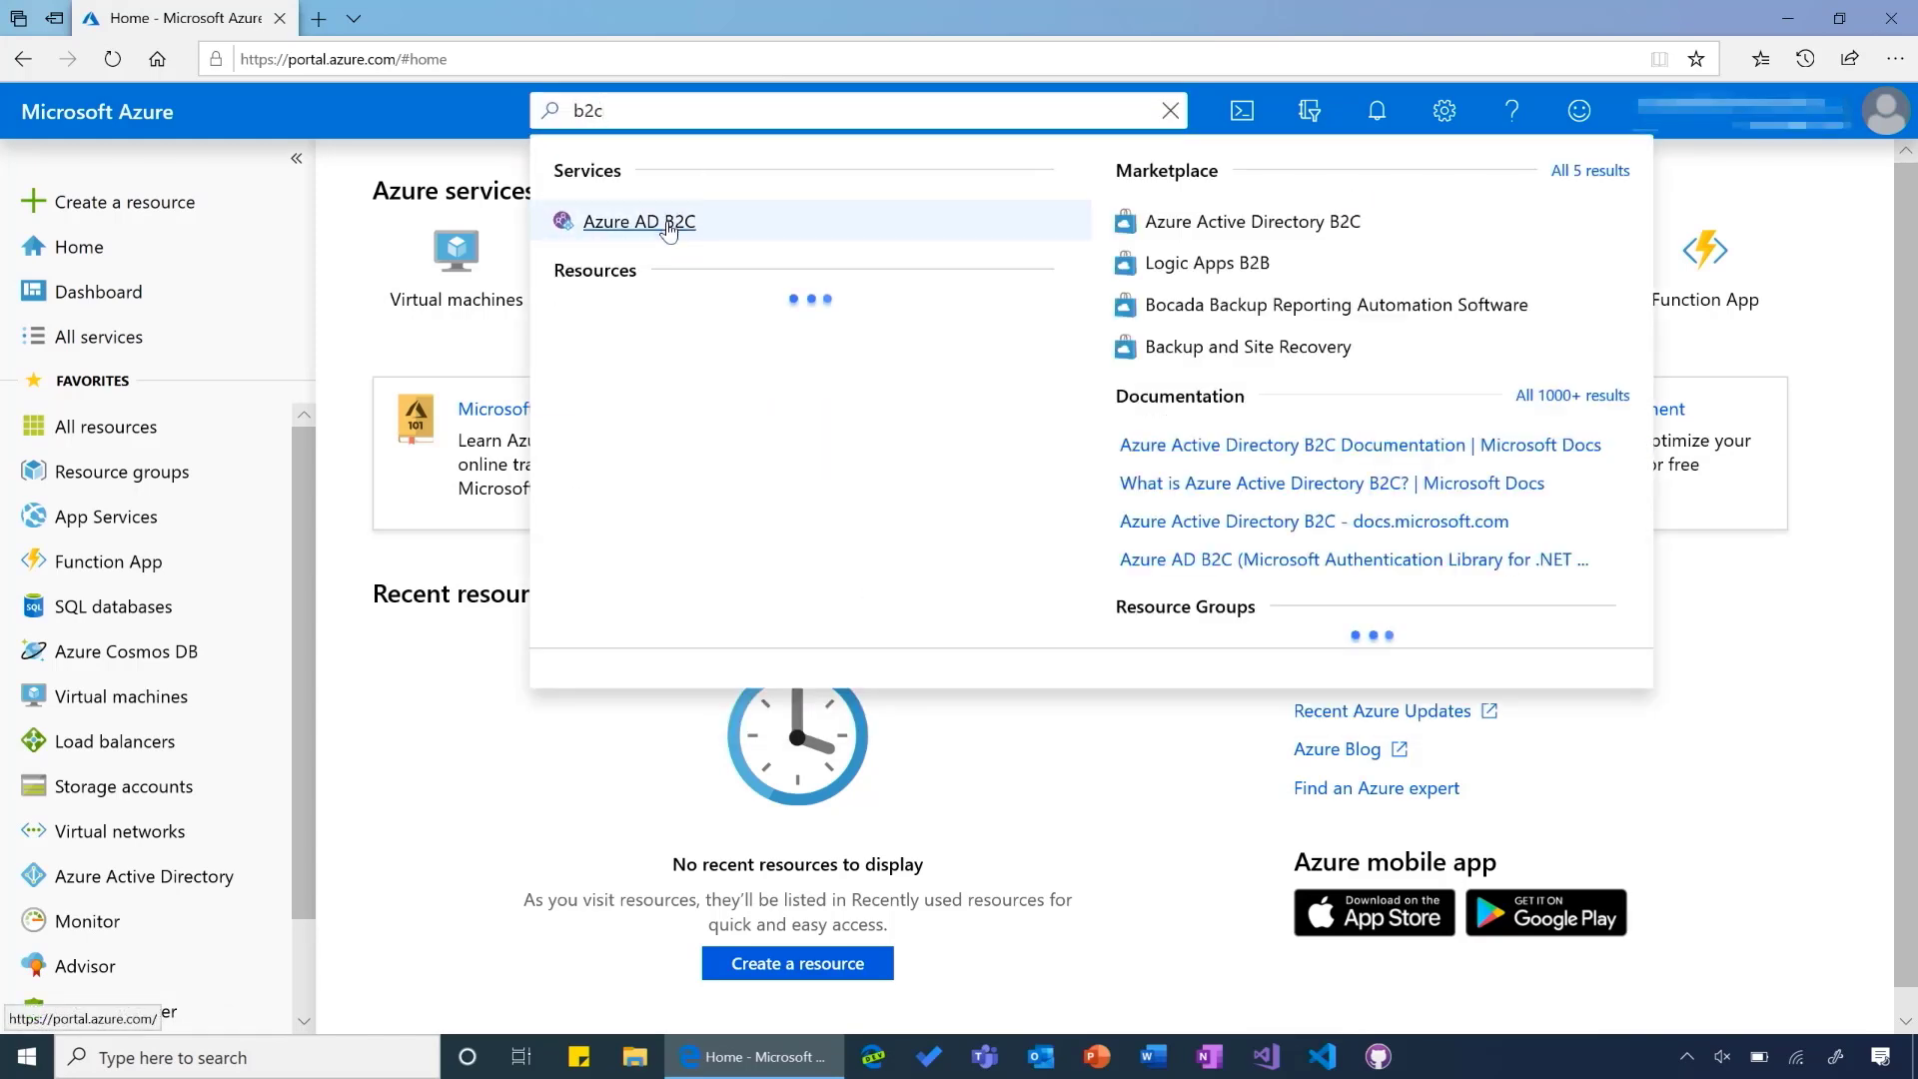
pyautogui.click(660, 221)
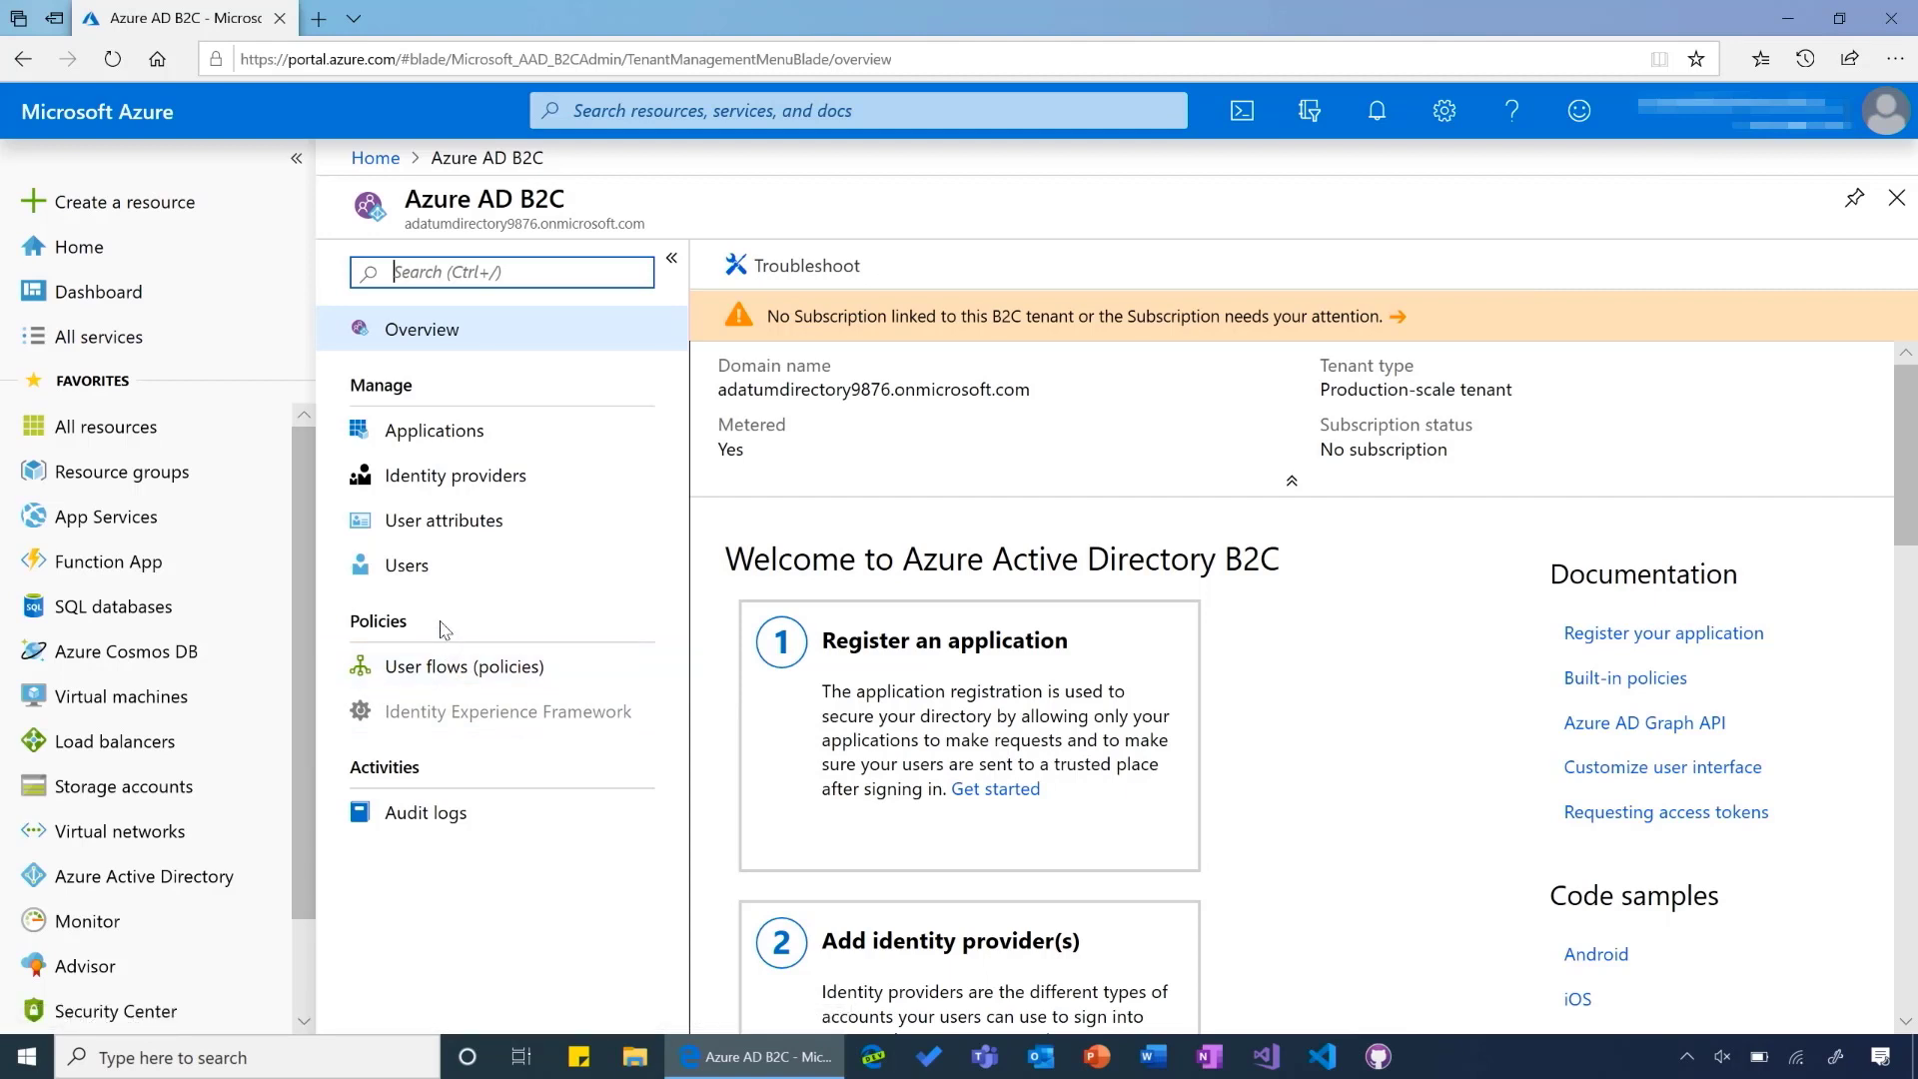
# Keep Email as the local account type, then open the Facebook provider settings.
pyautogui.click(495, 486)
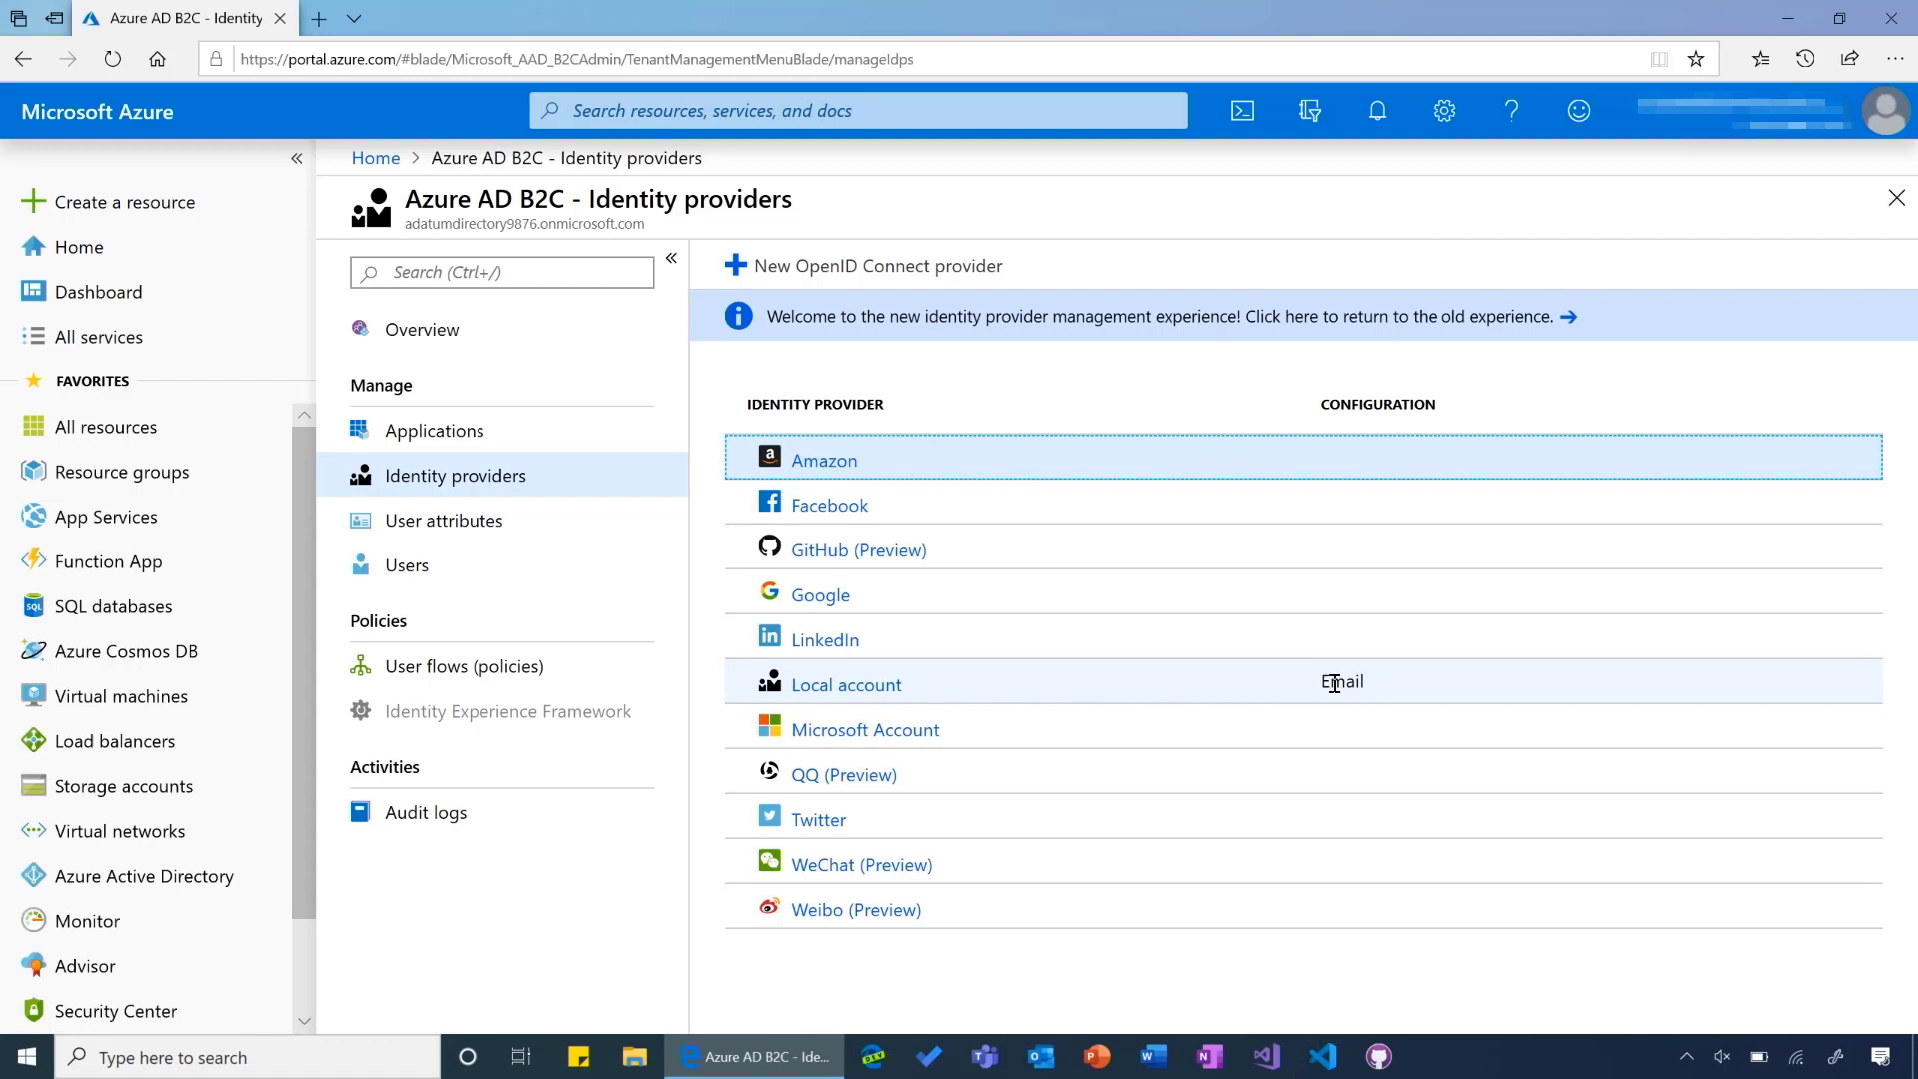
pyautogui.click(837, 686)
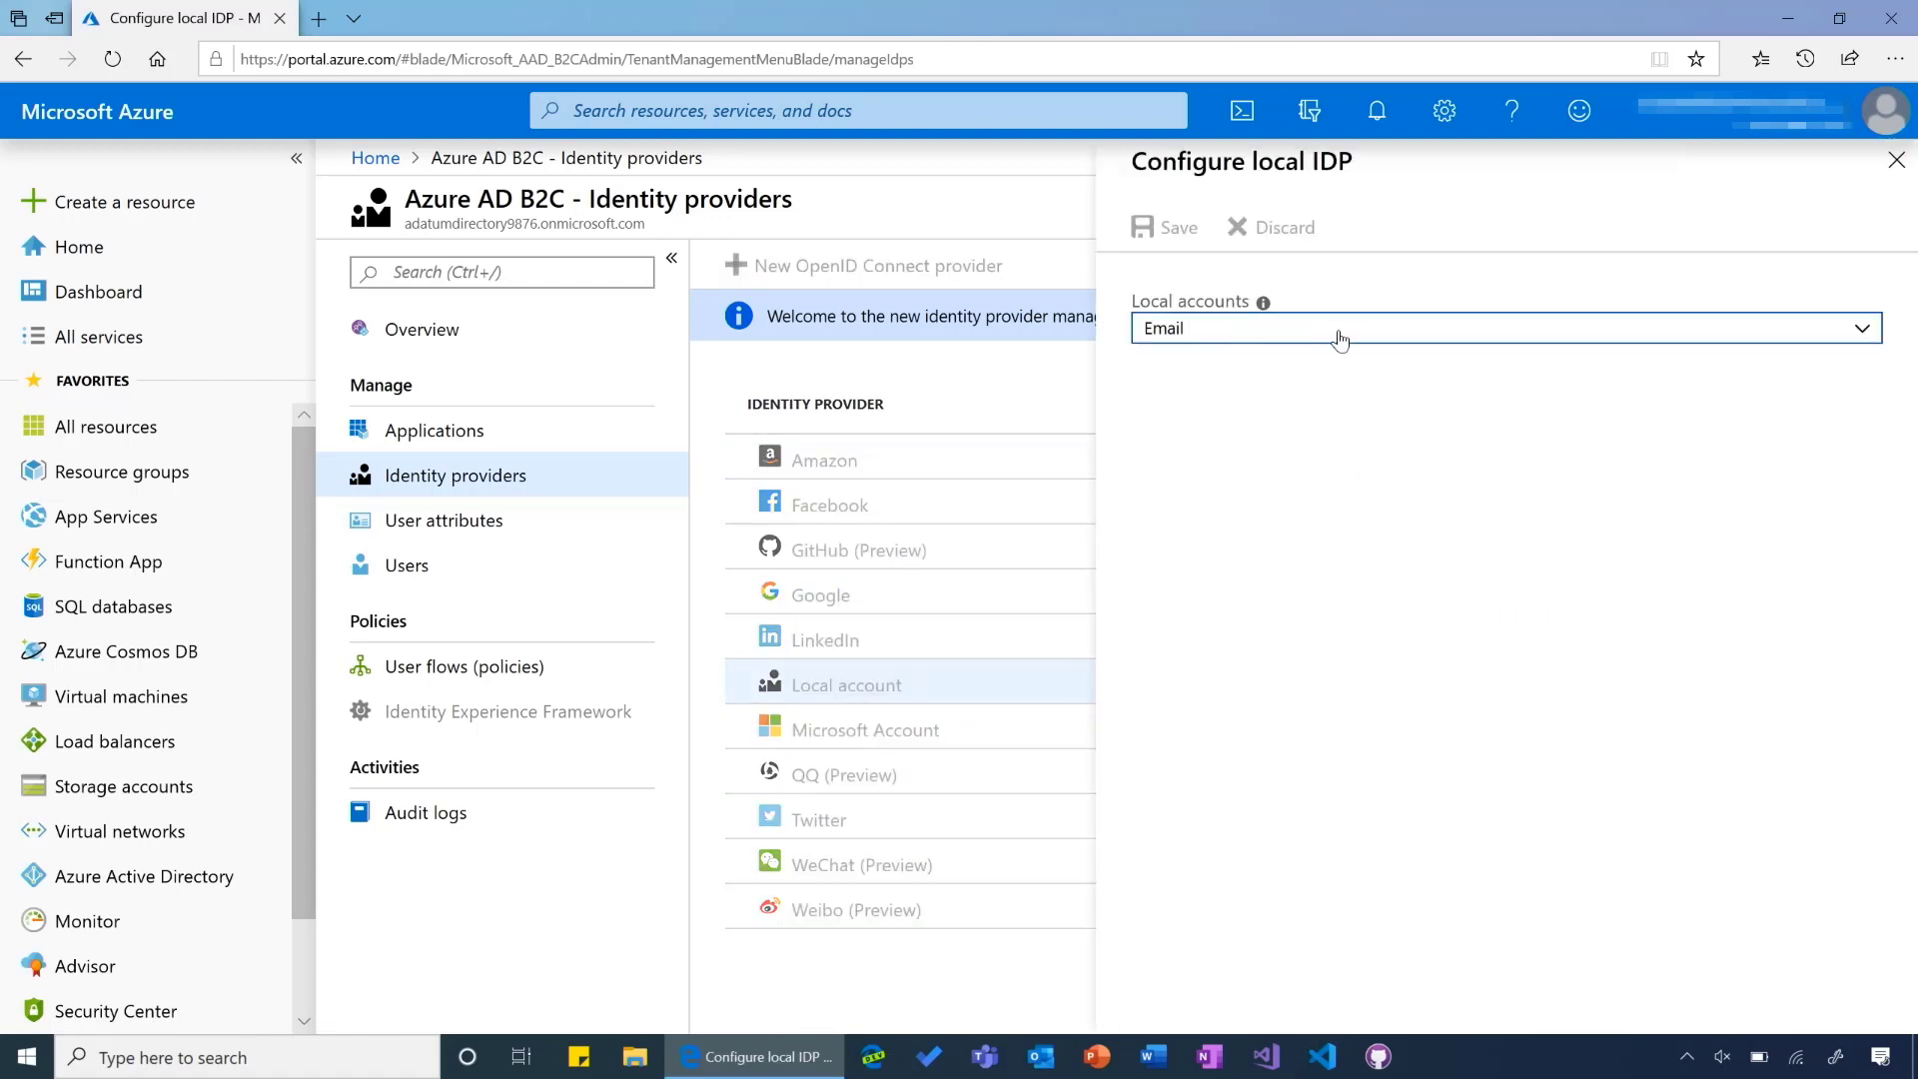
pyautogui.click(1341, 340)
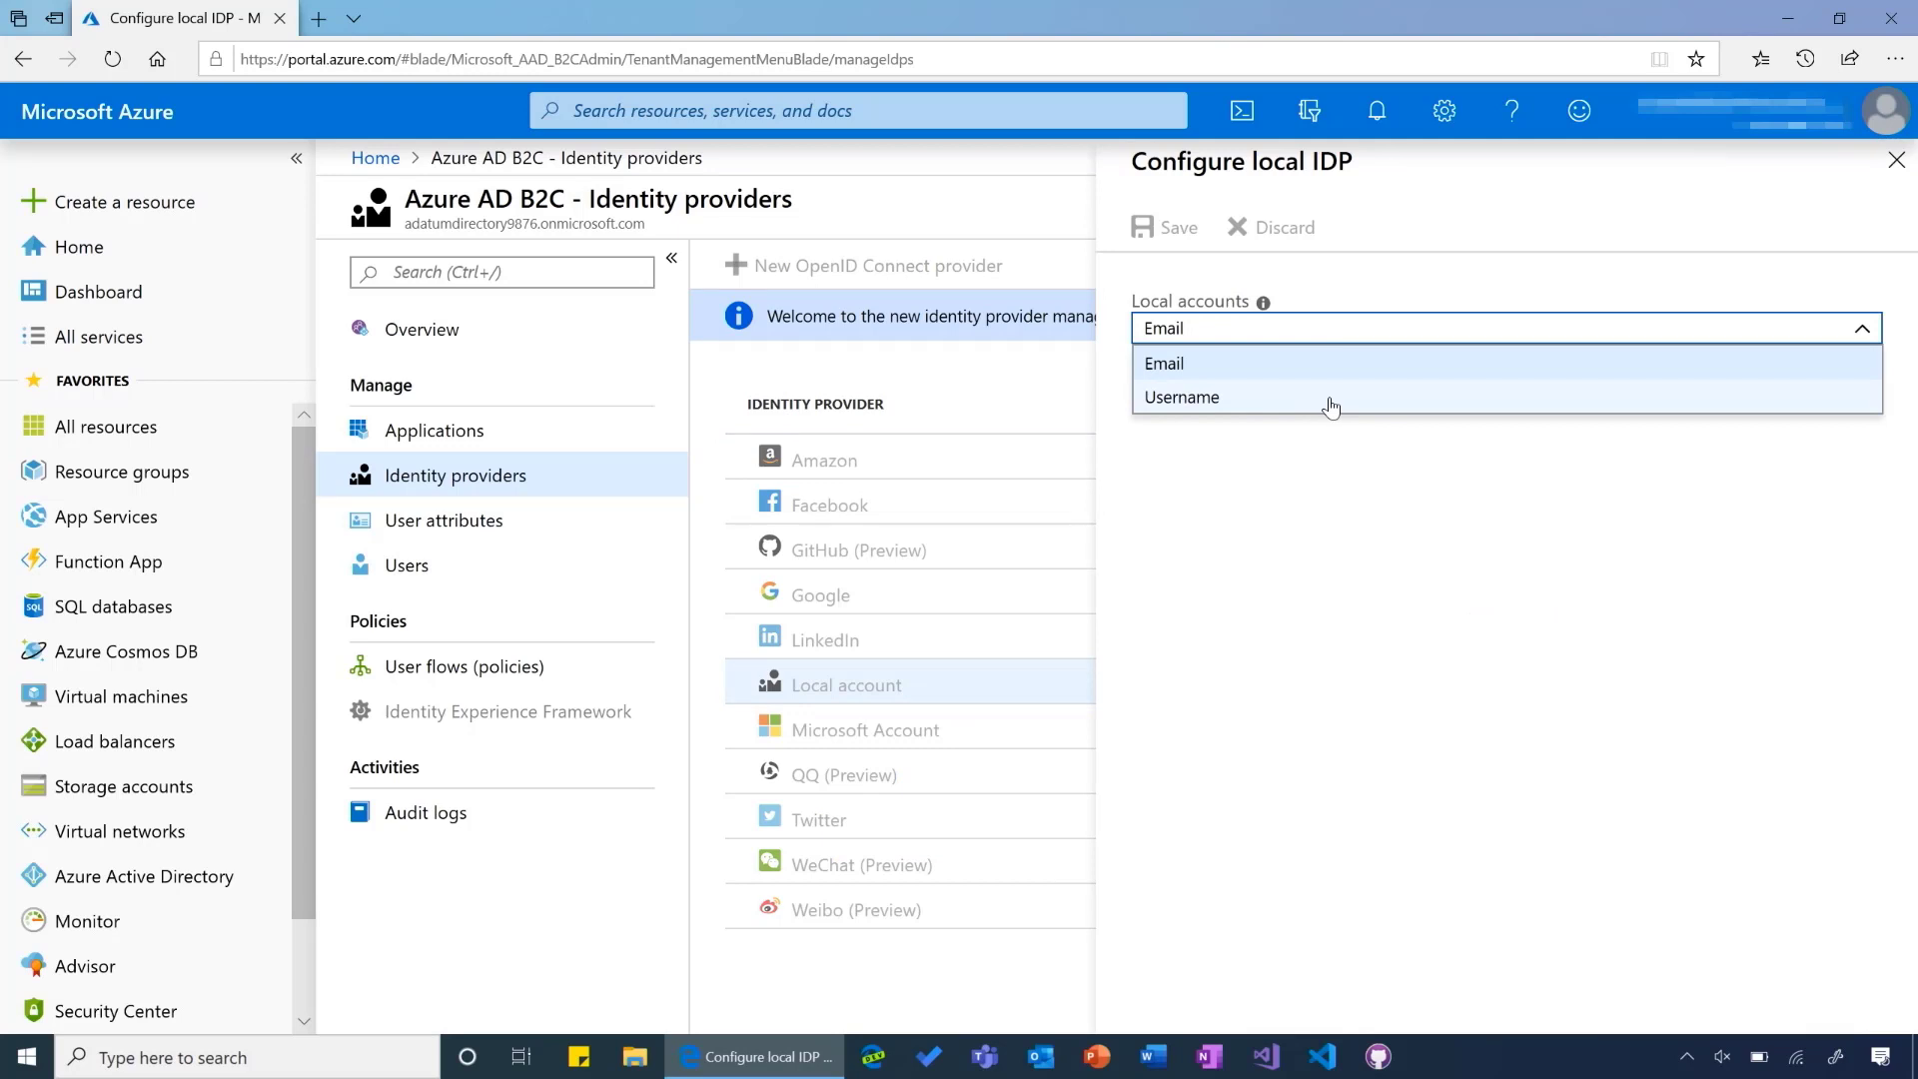
pyautogui.click(975, 378)
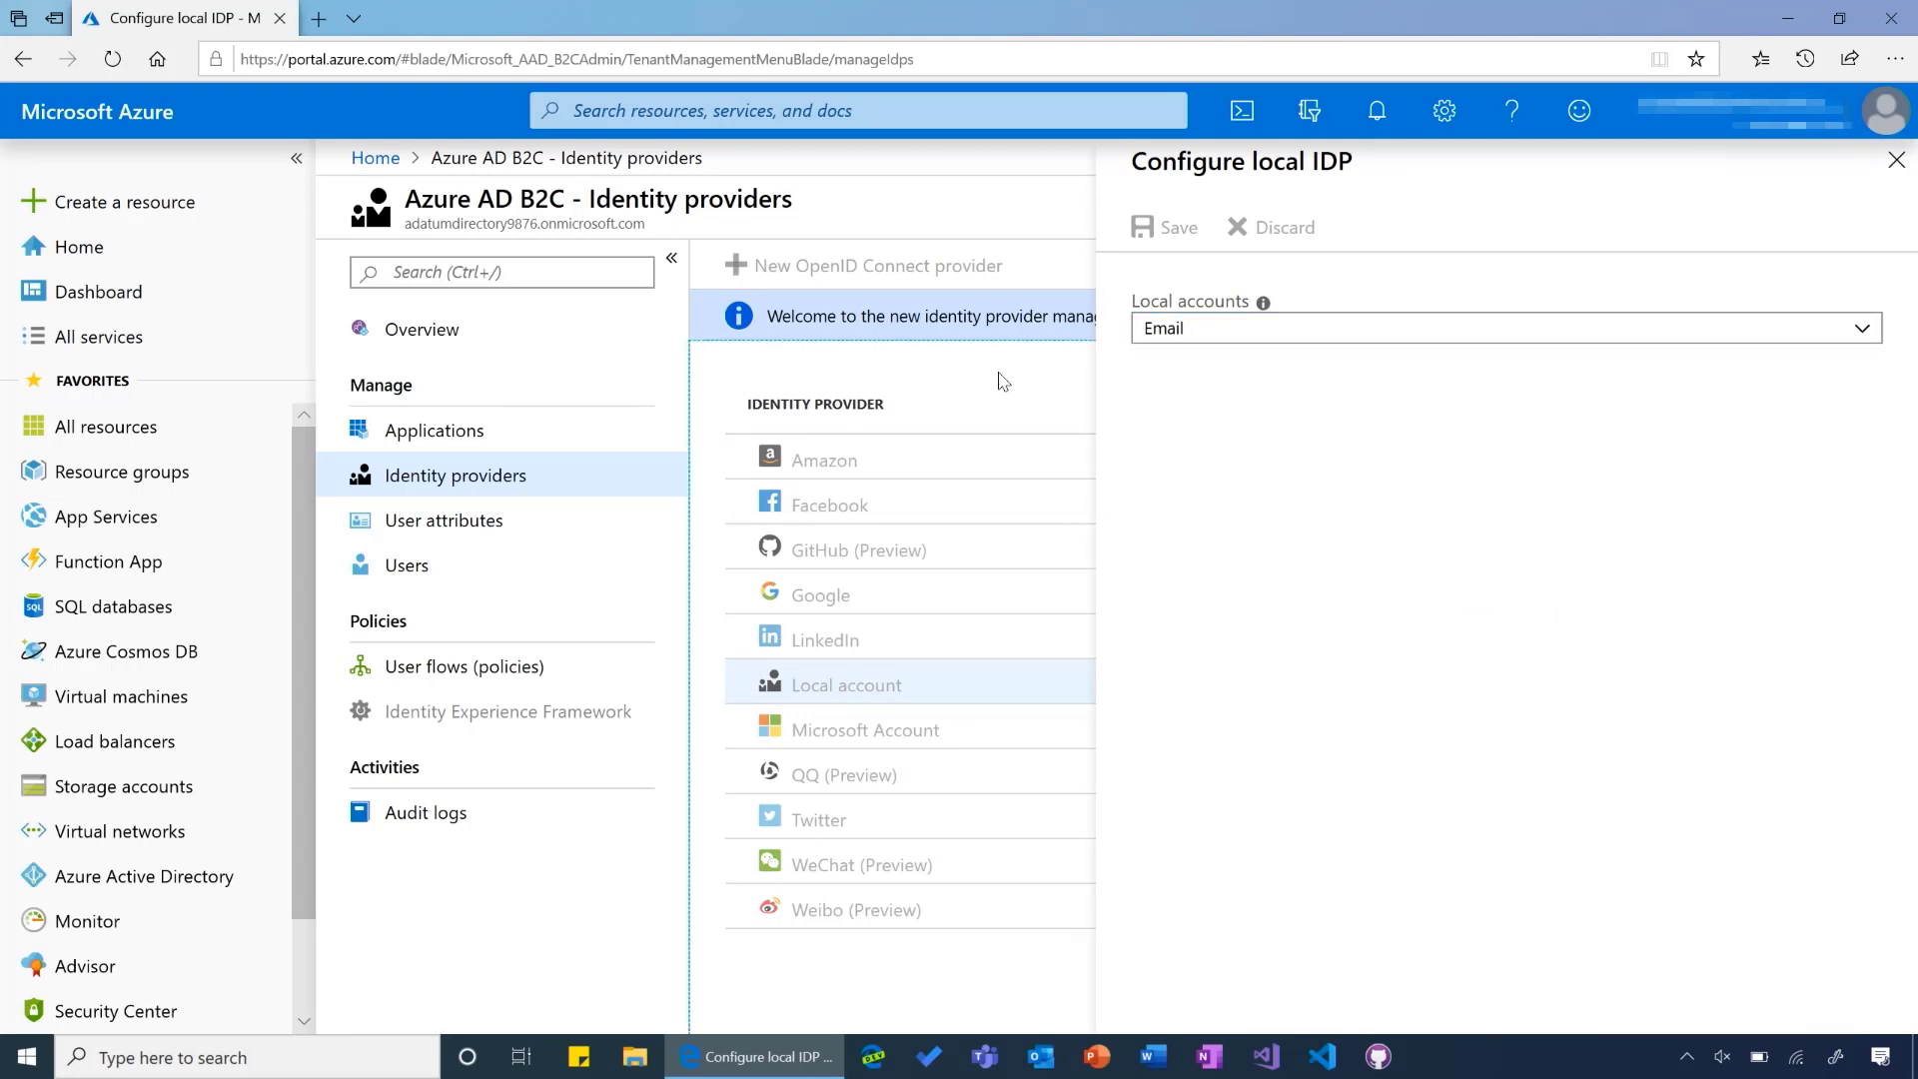
pyautogui.click(1886, 173)
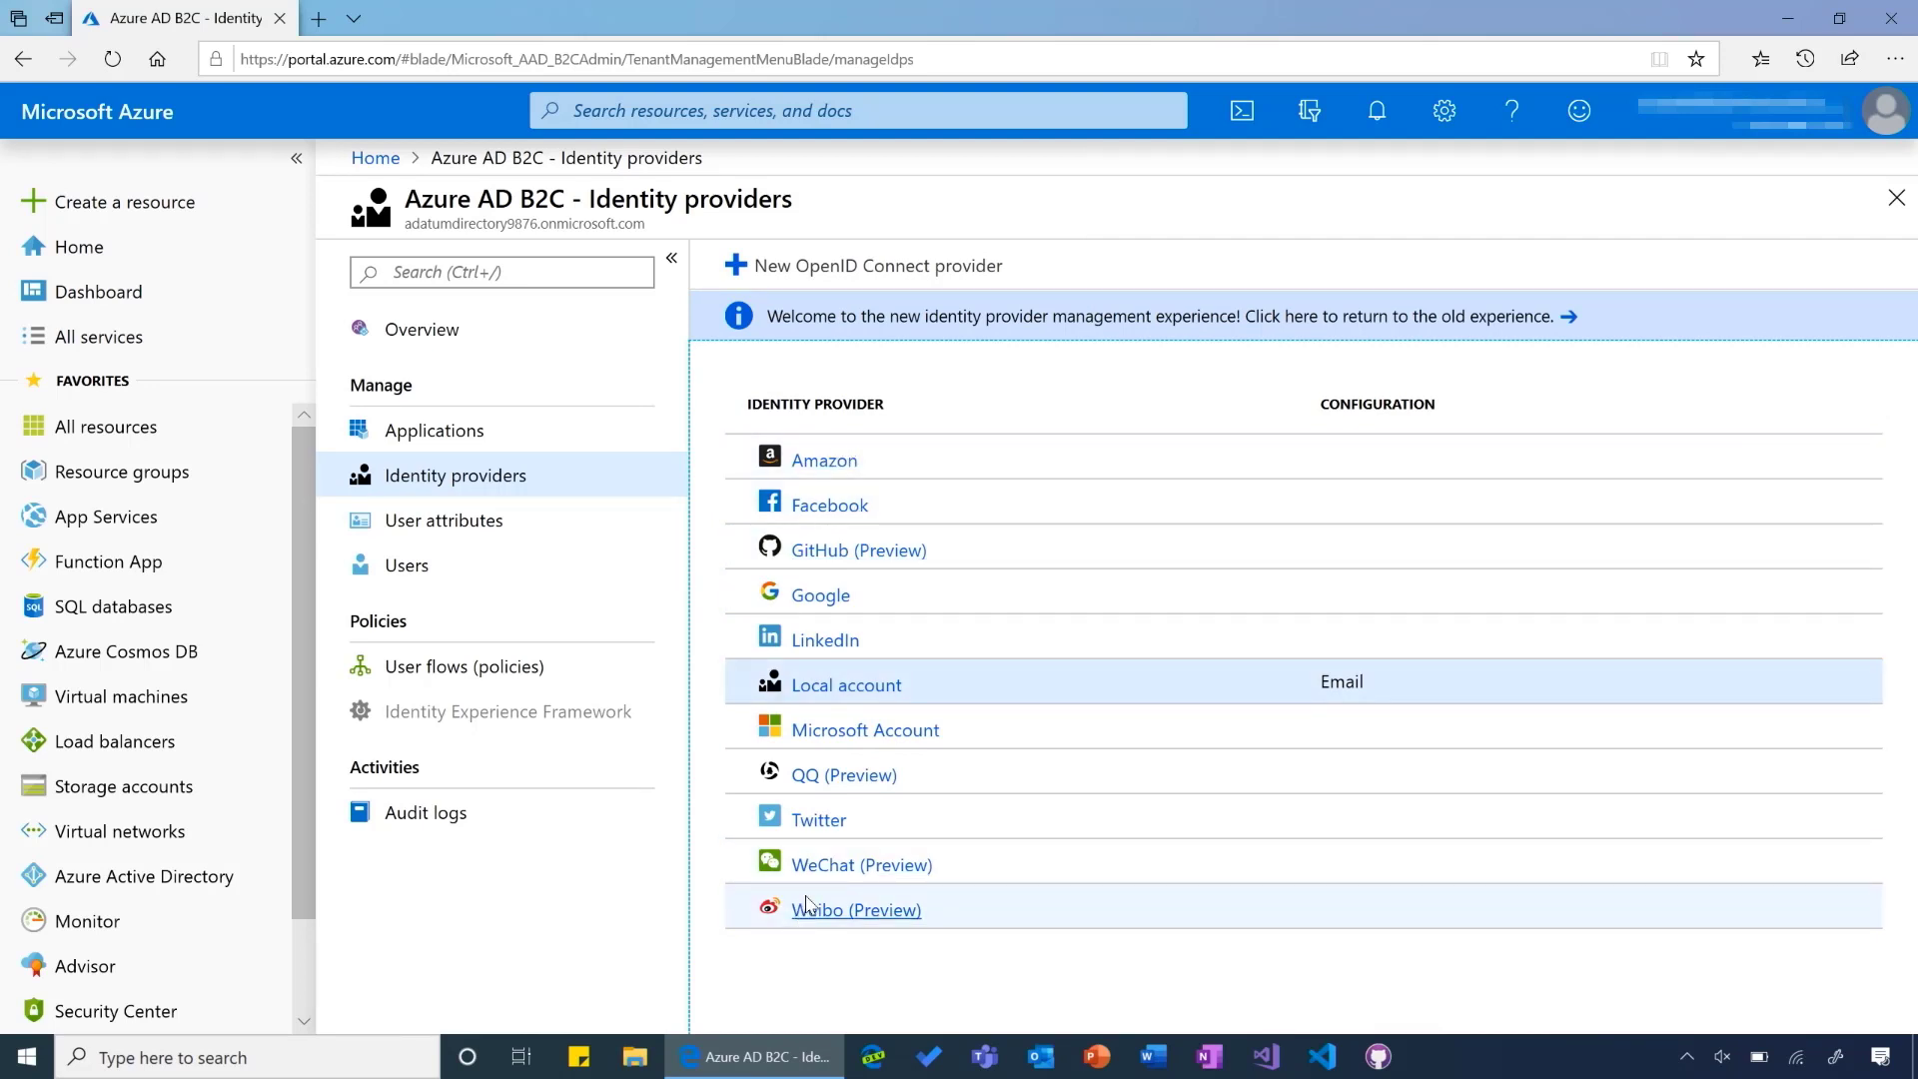
pyautogui.click(849, 508)
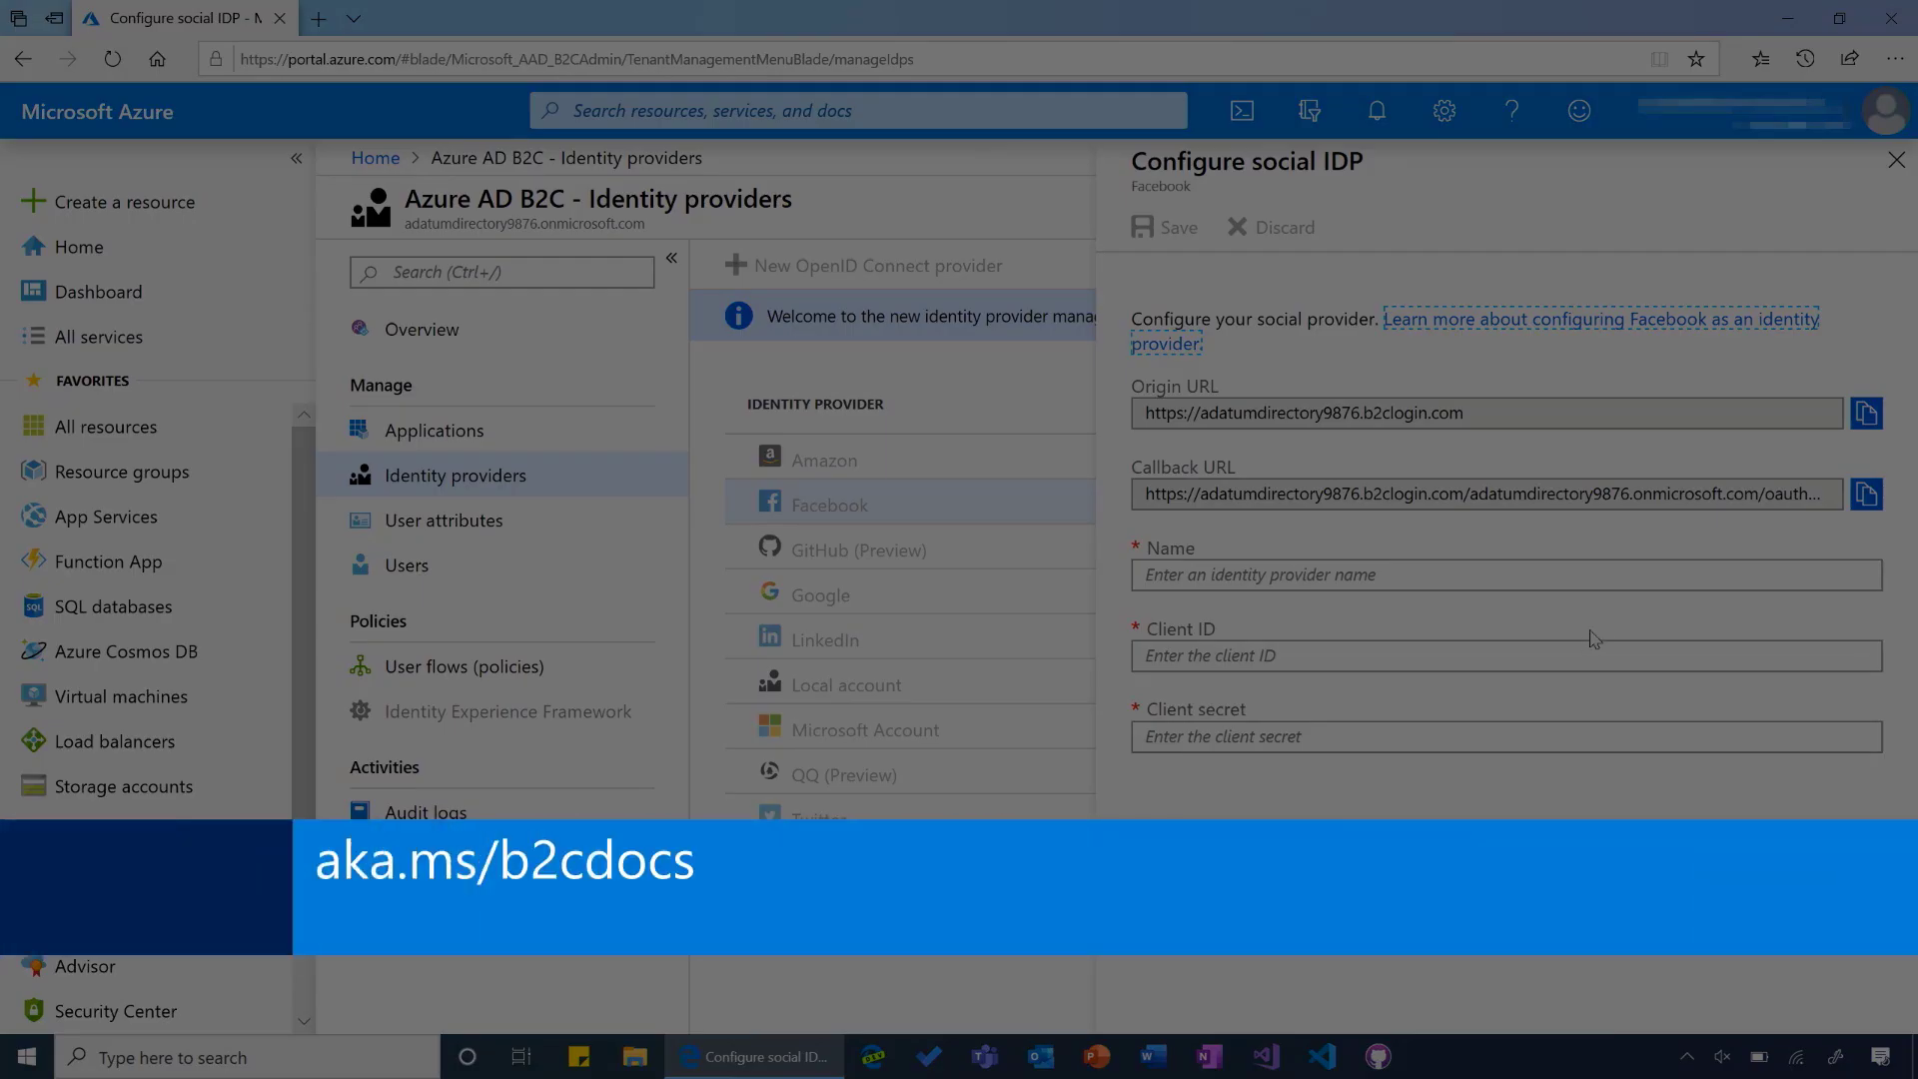
# Add the custom String user attribute 'userrole' with description 'User role'.
pyautogui.click(1896, 159)
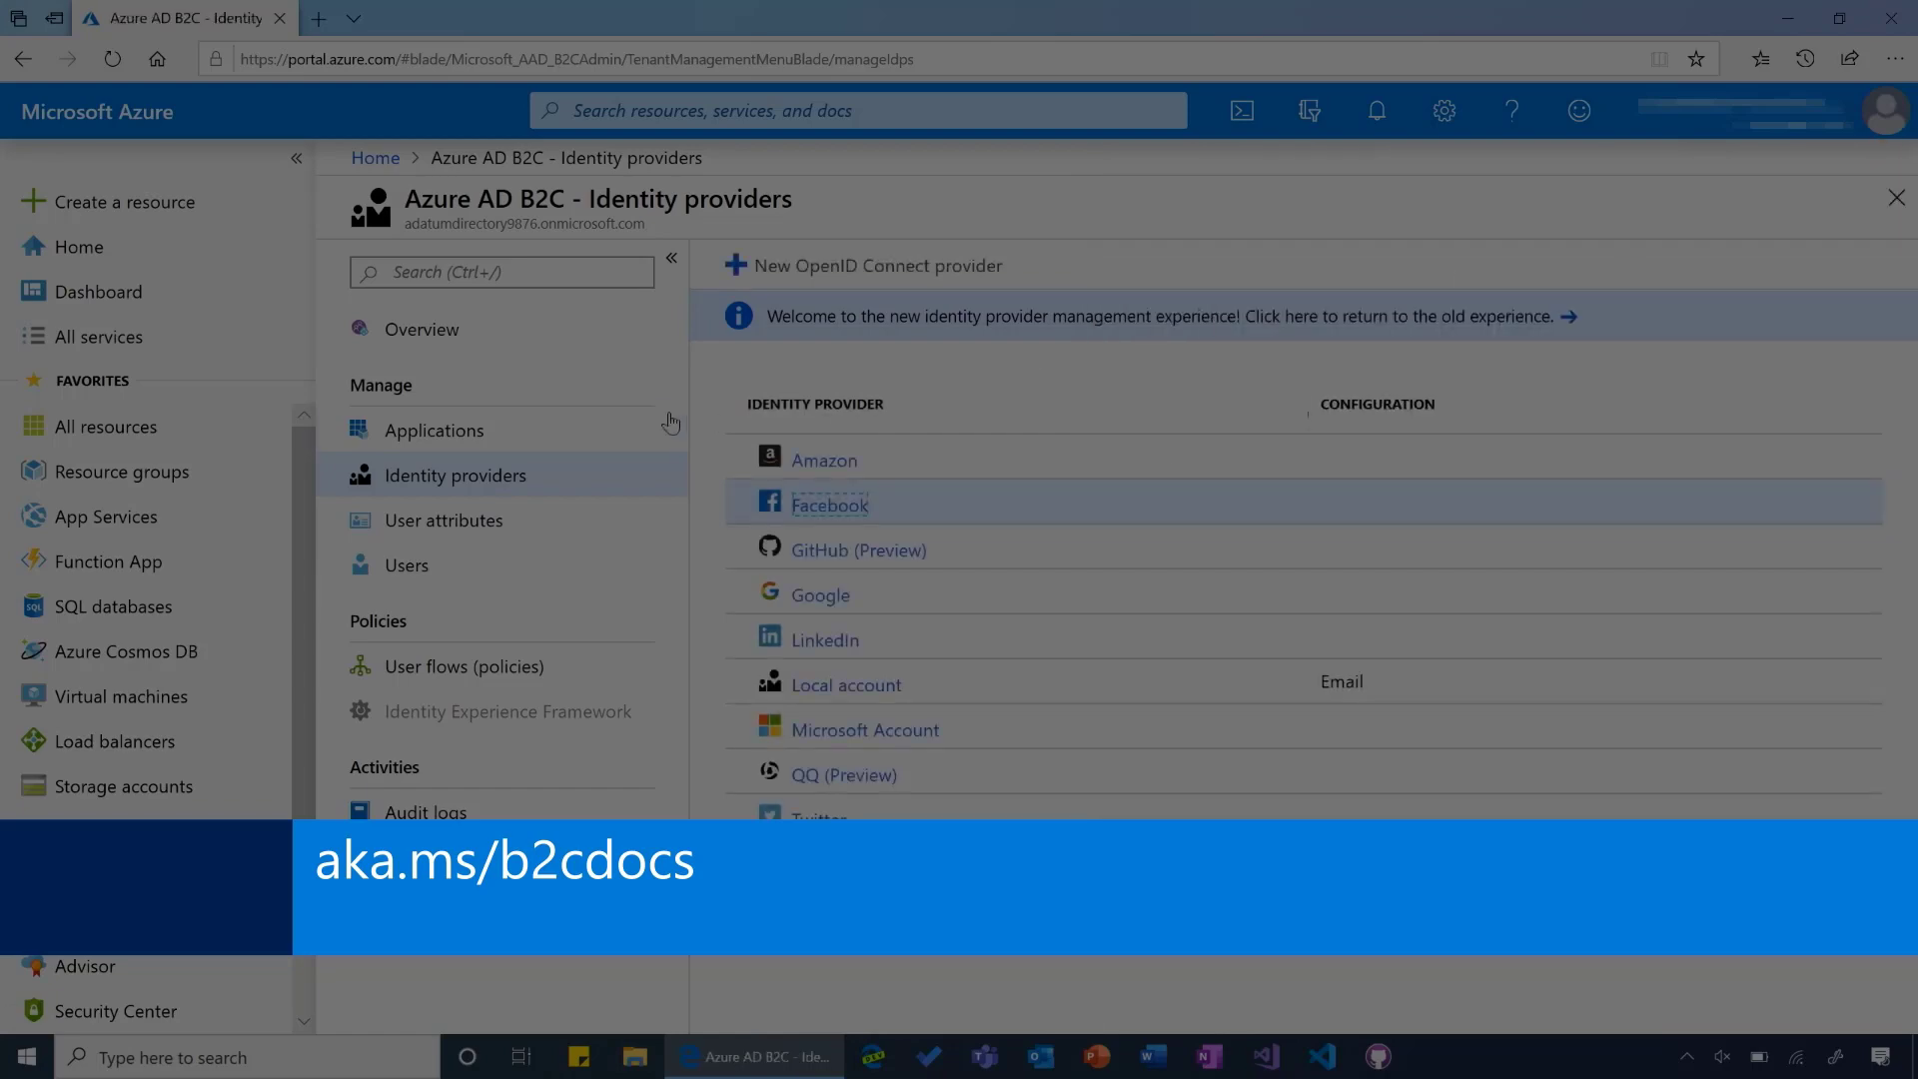
pyautogui.click(491, 531)
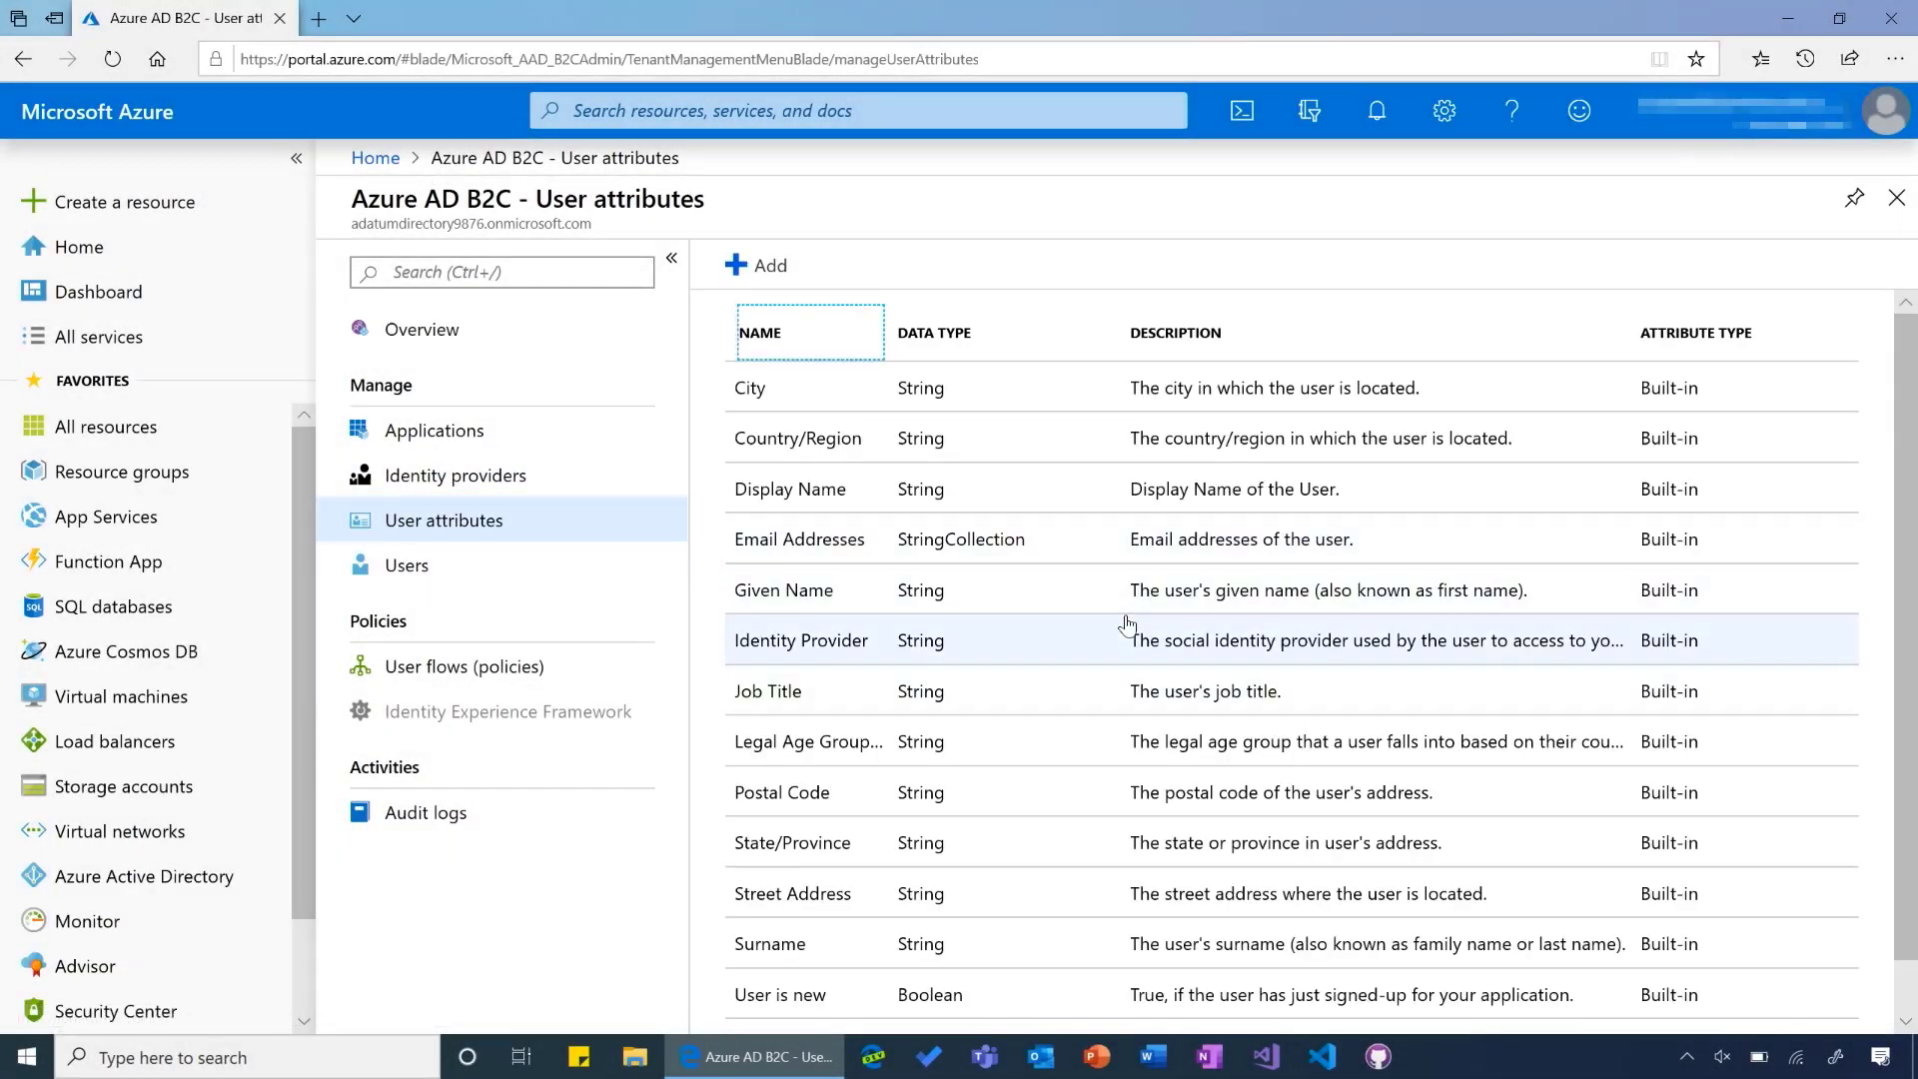
pyautogui.scroll(-1, 1112, 683)
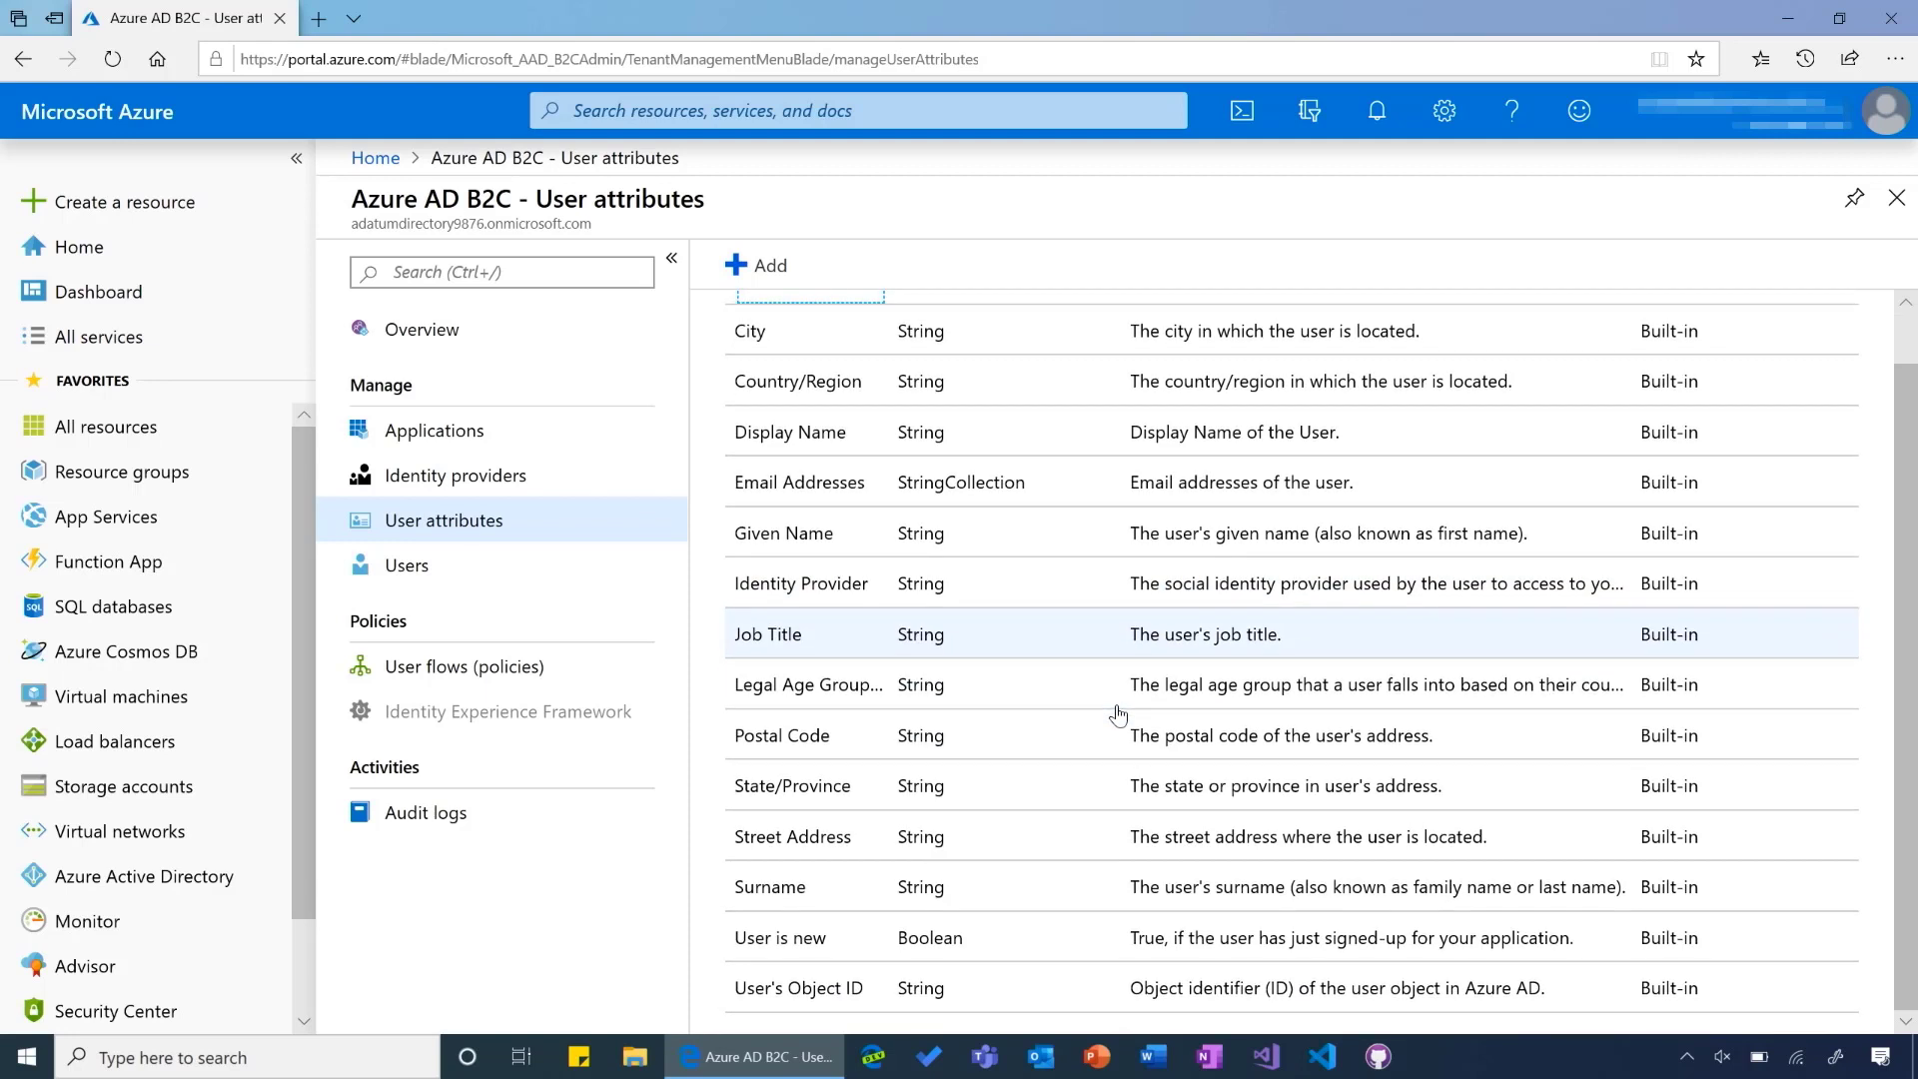
pyautogui.scroll(1, 1070, 641)
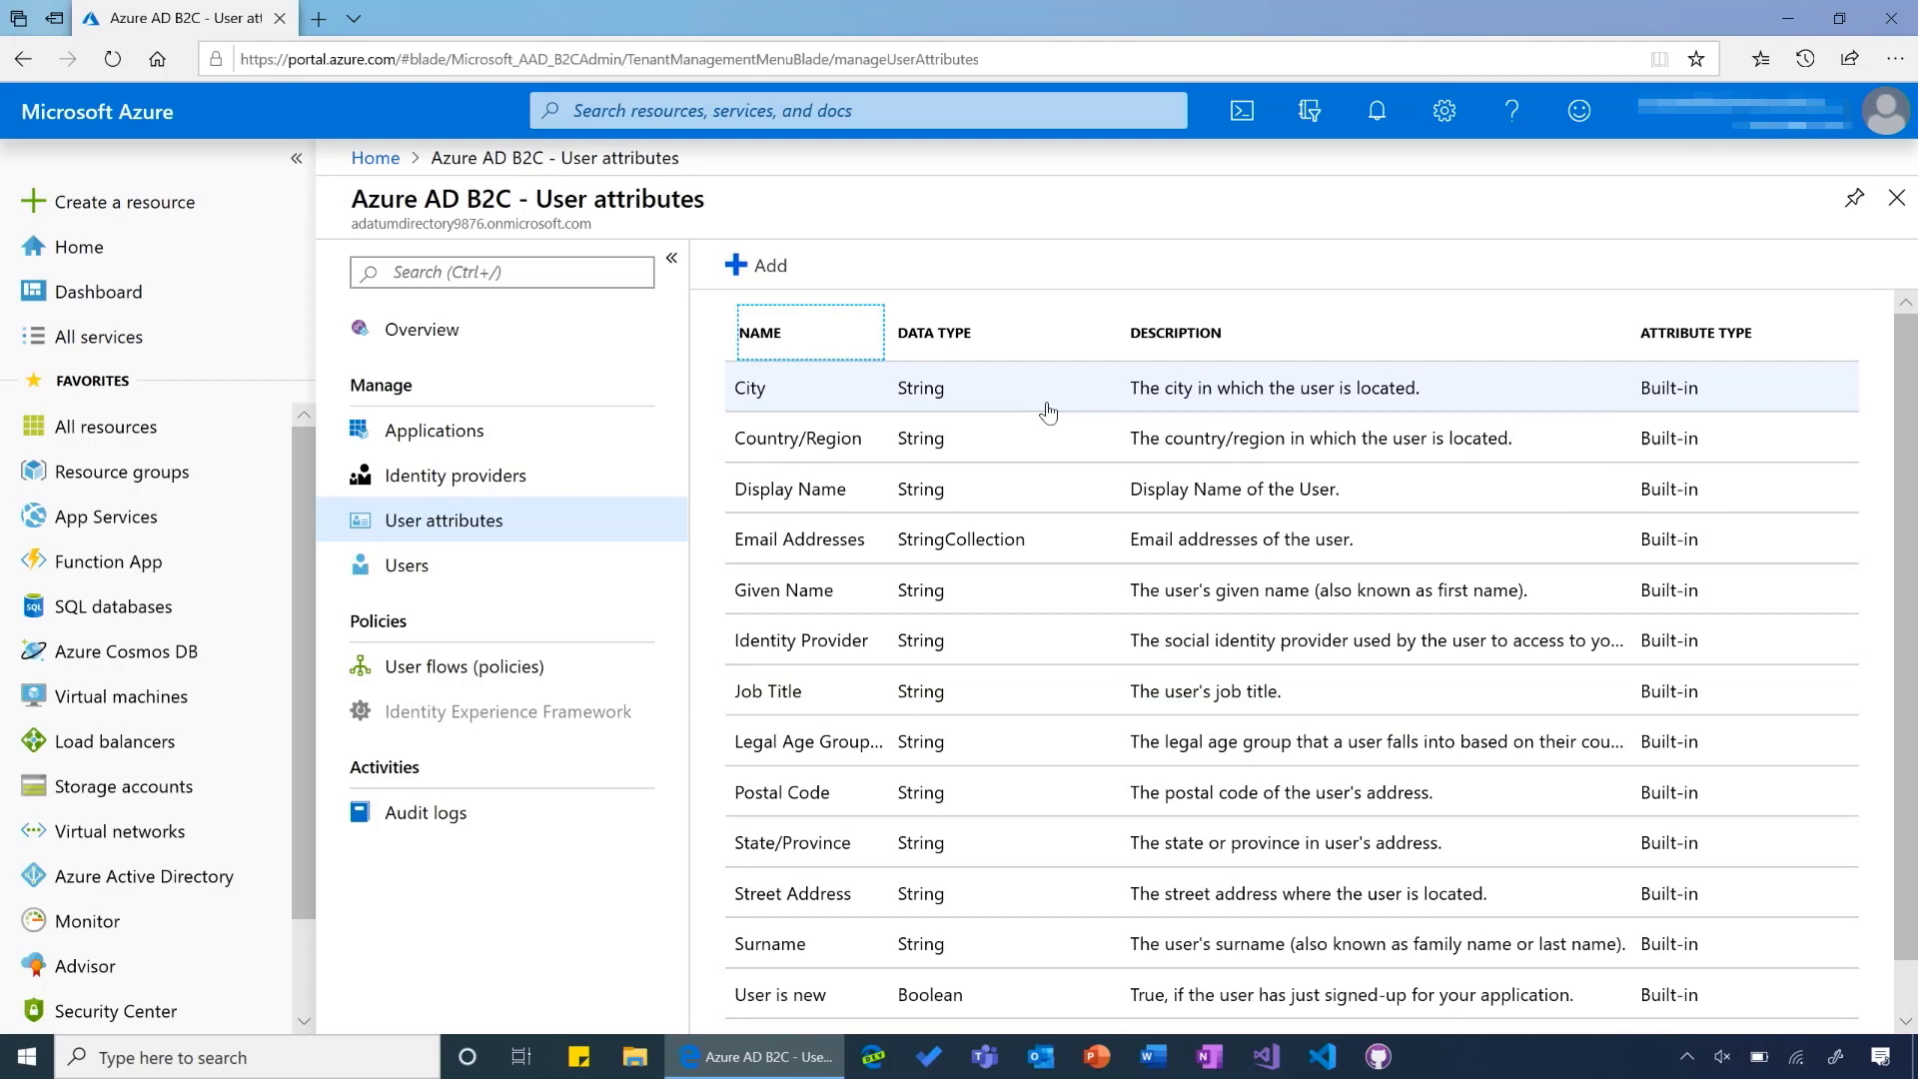
pyautogui.click(794, 284)
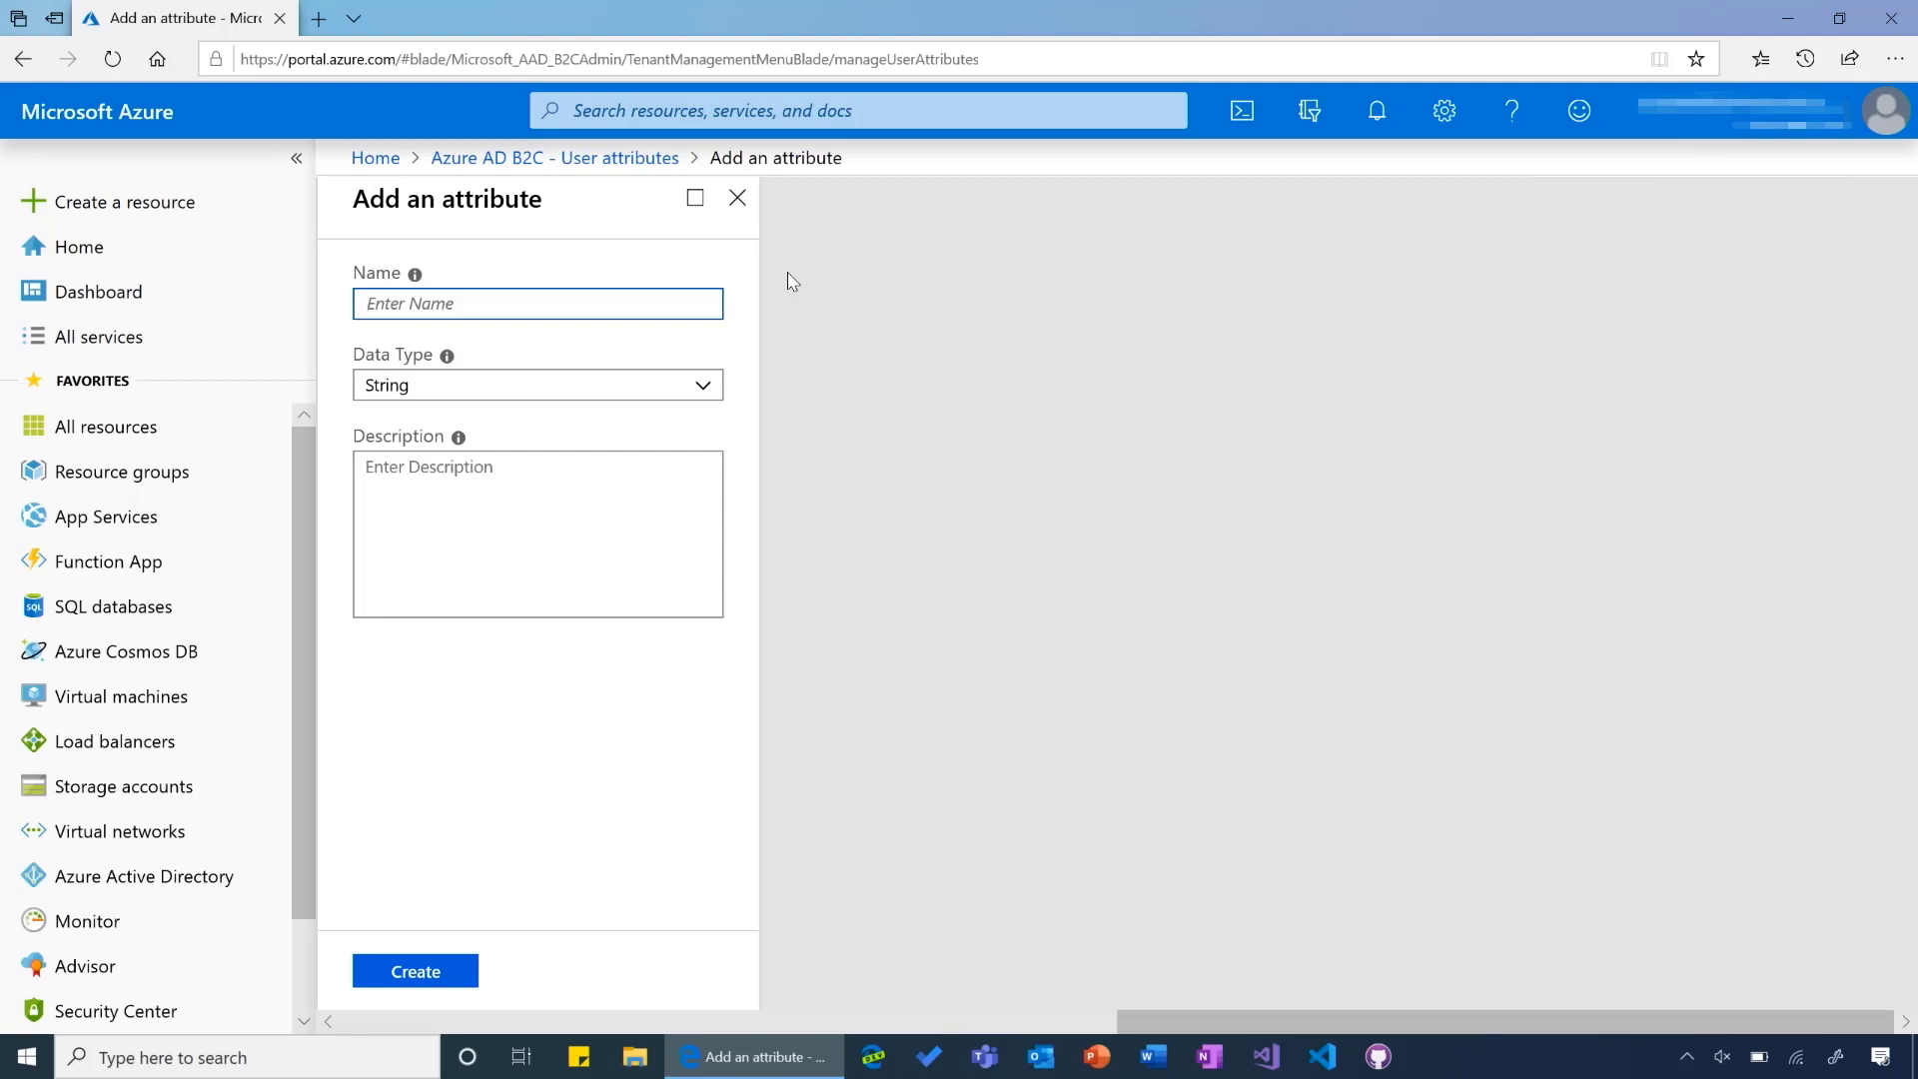
pyautogui.write('userrole')
pyautogui.click(699, 388)
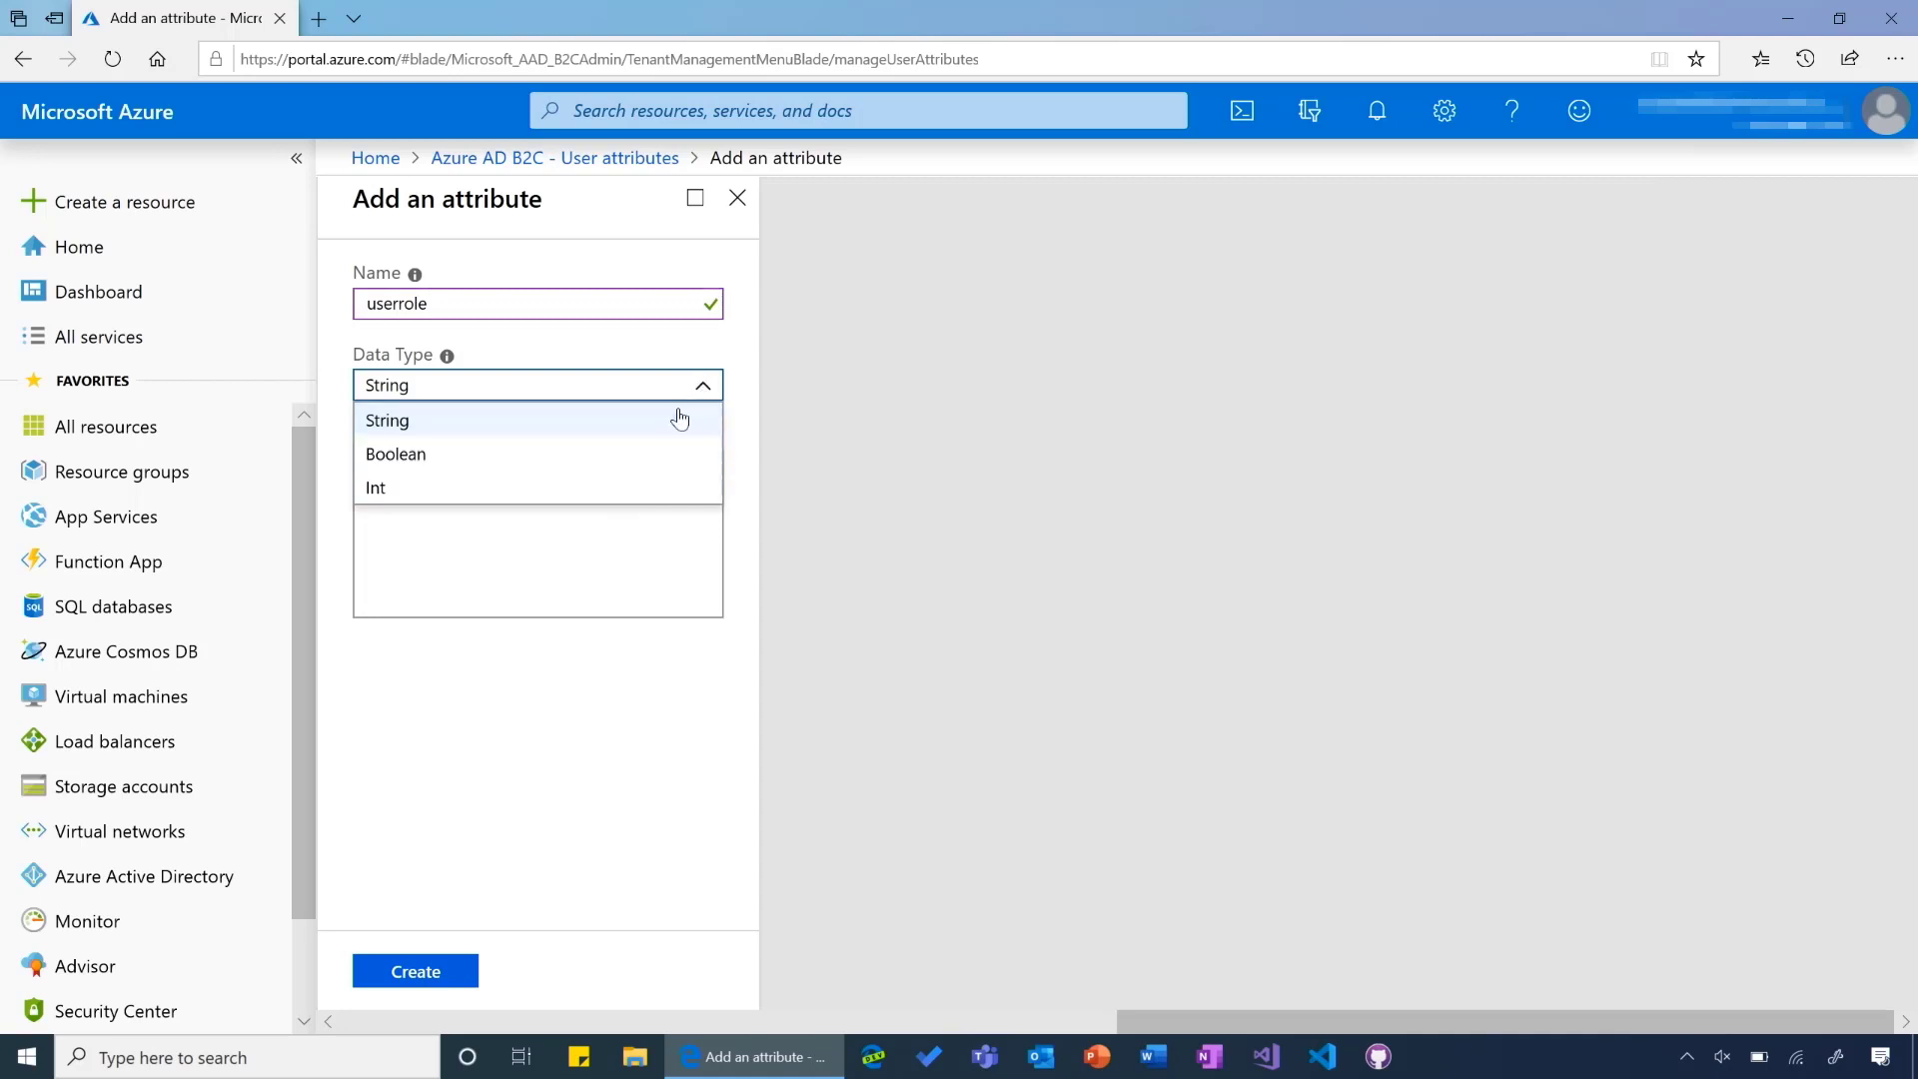
pyautogui.click(529, 779)
pyautogui.click(511, 608)
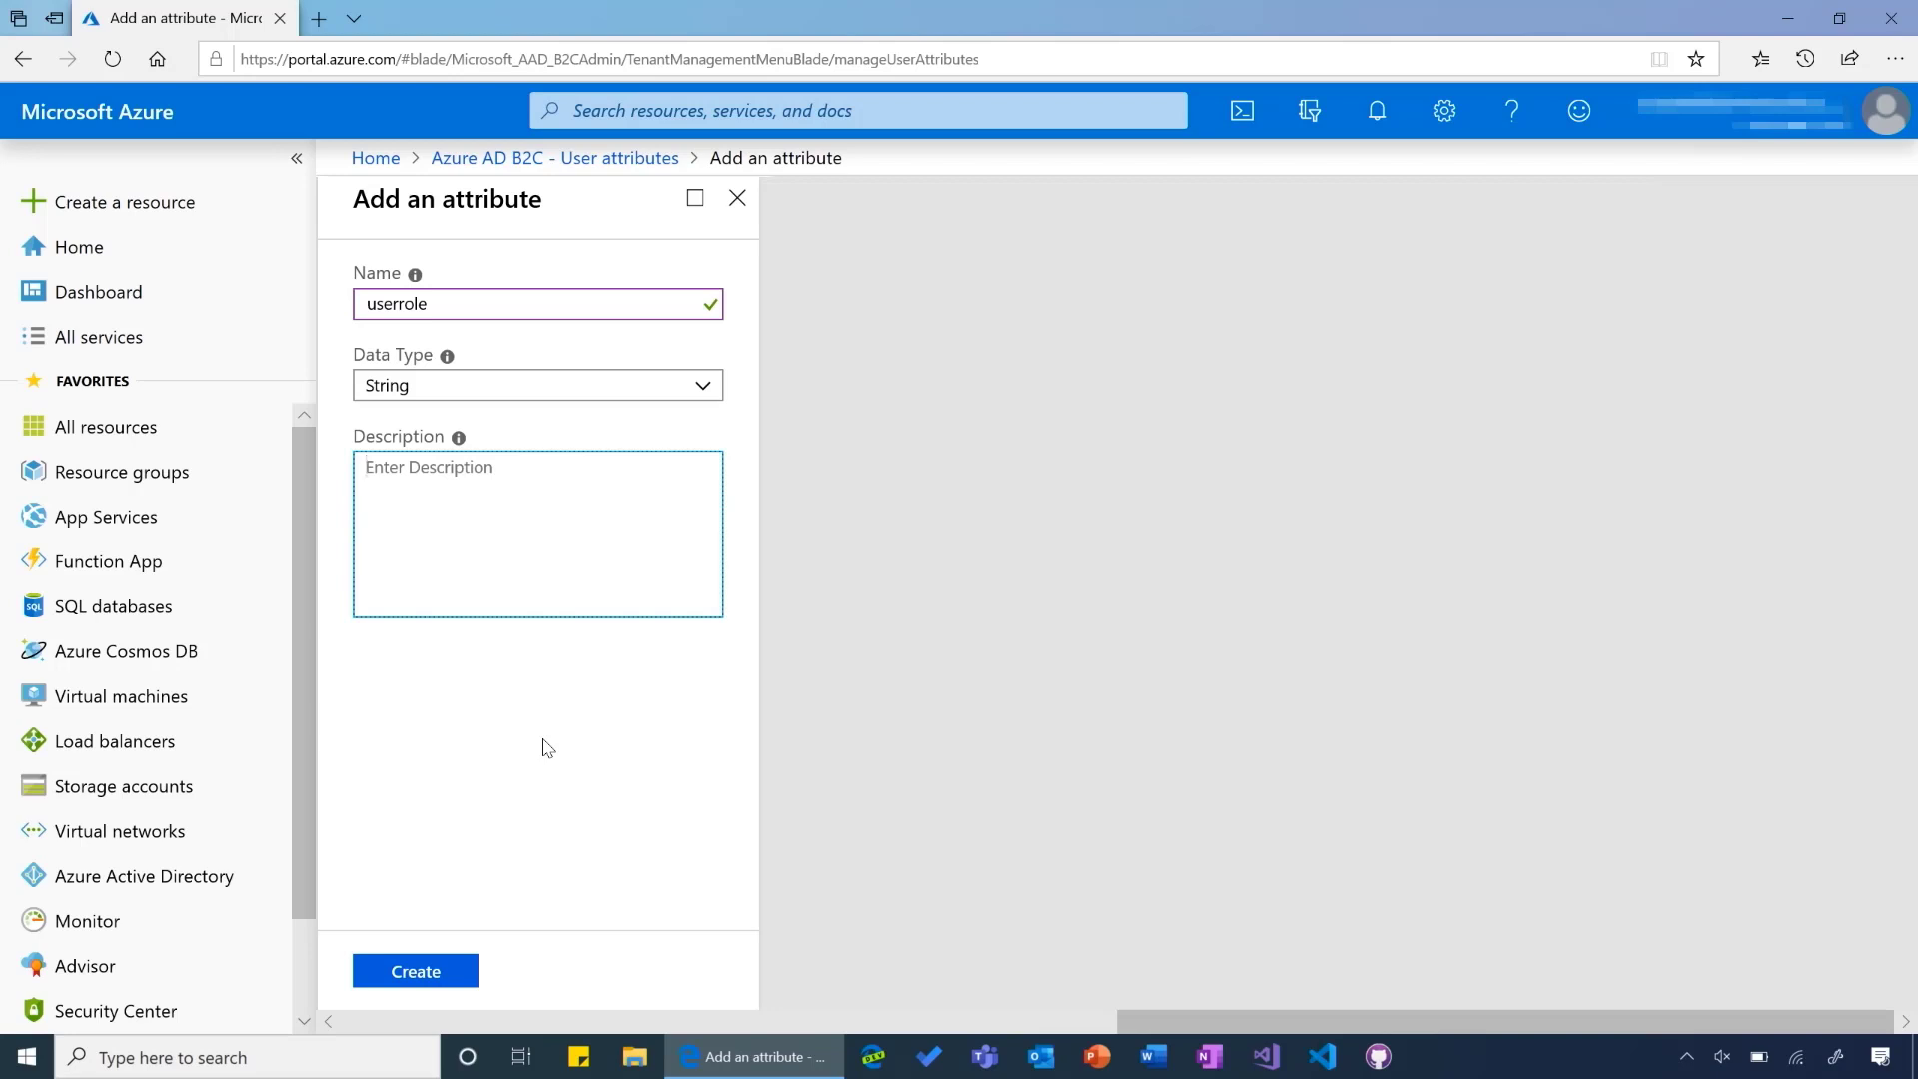
pyautogui.write('User role')
pyautogui.click(458, 975)
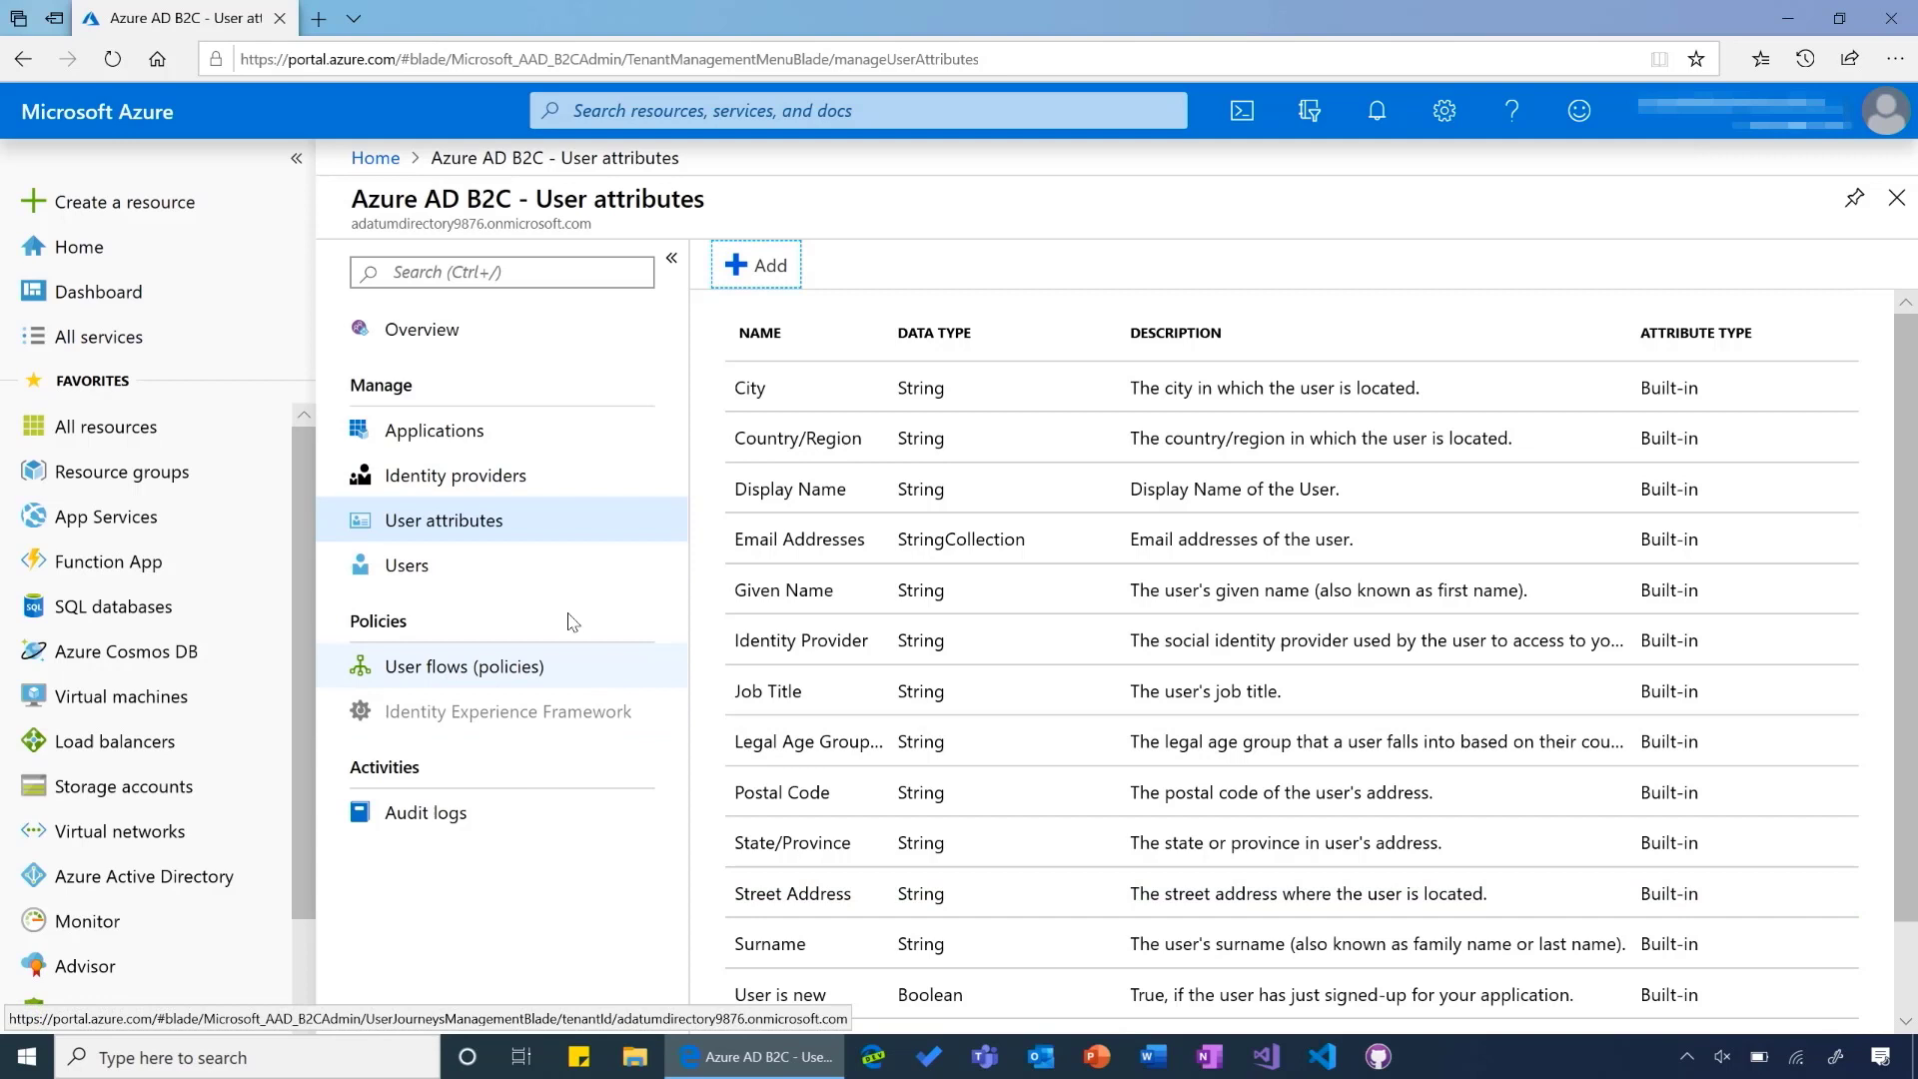
pyautogui.click(434, 431)
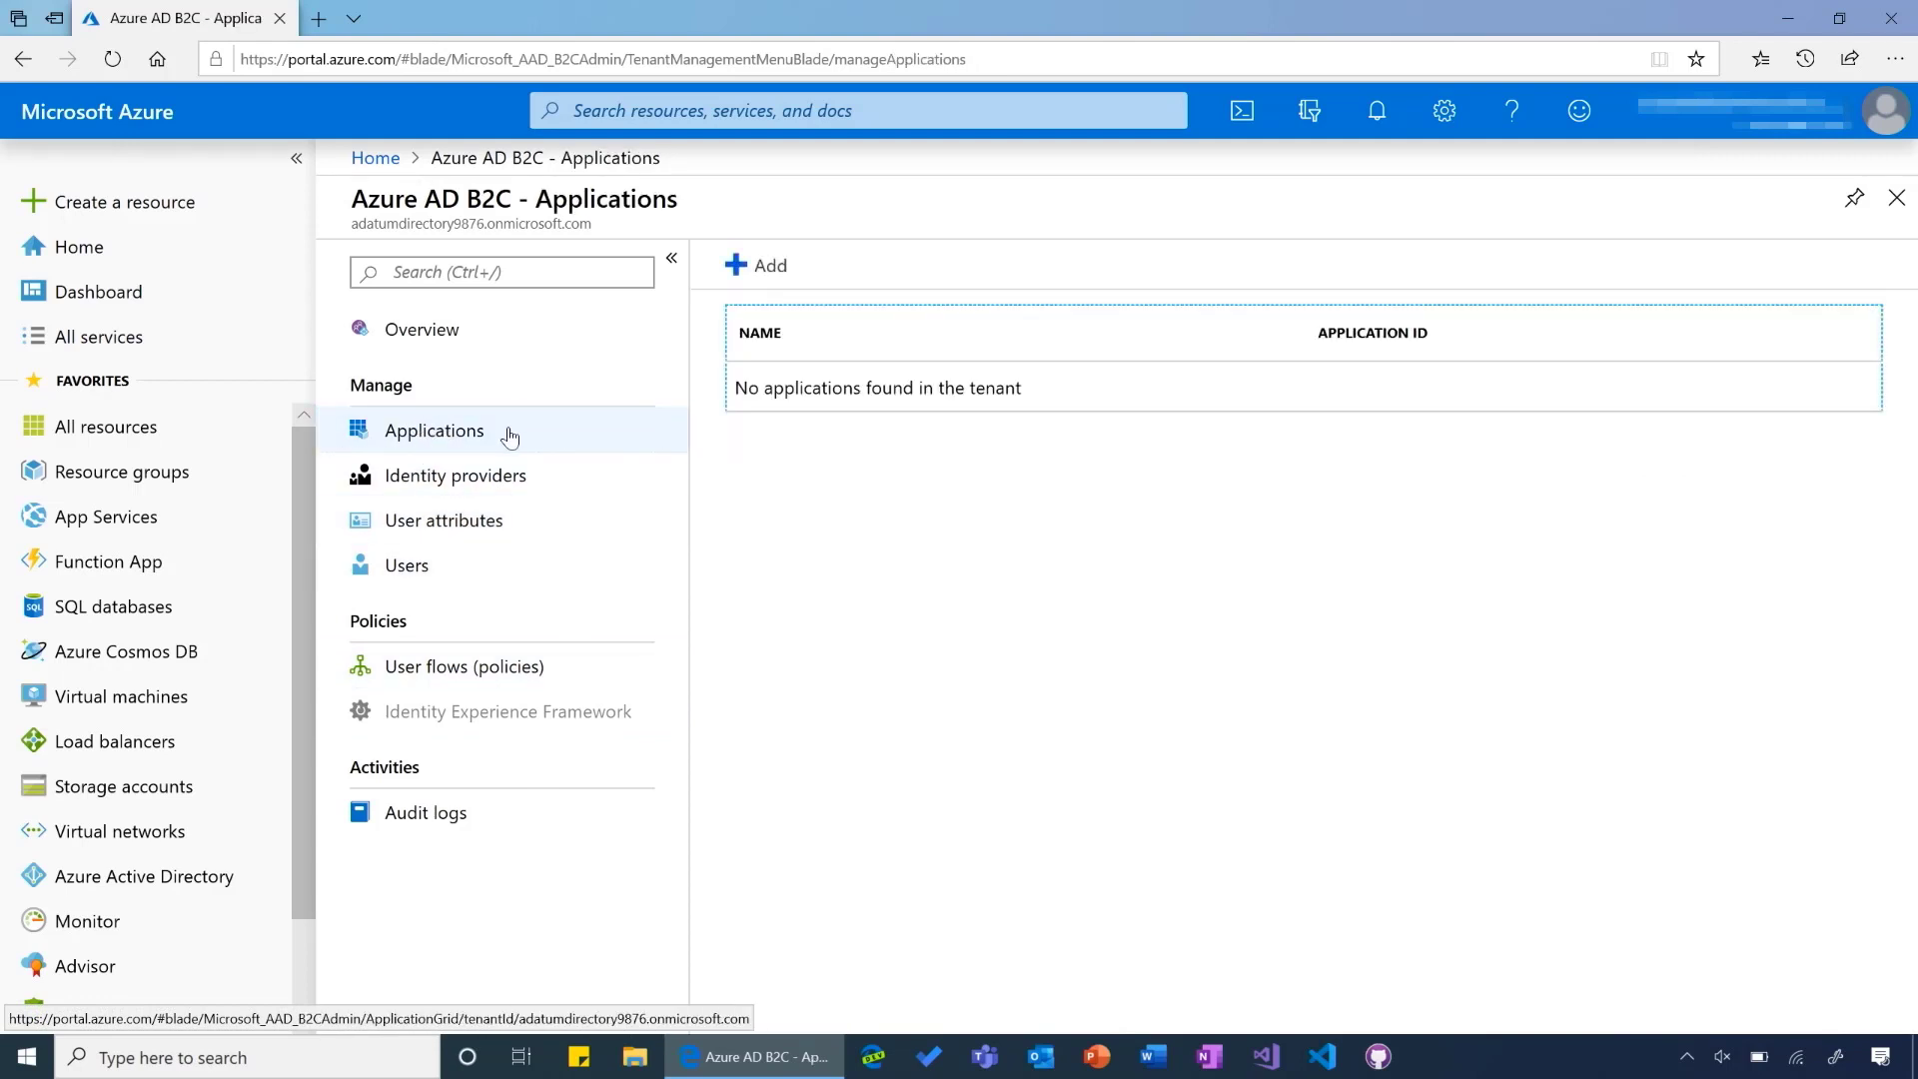
pyautogui.click(769, 268)
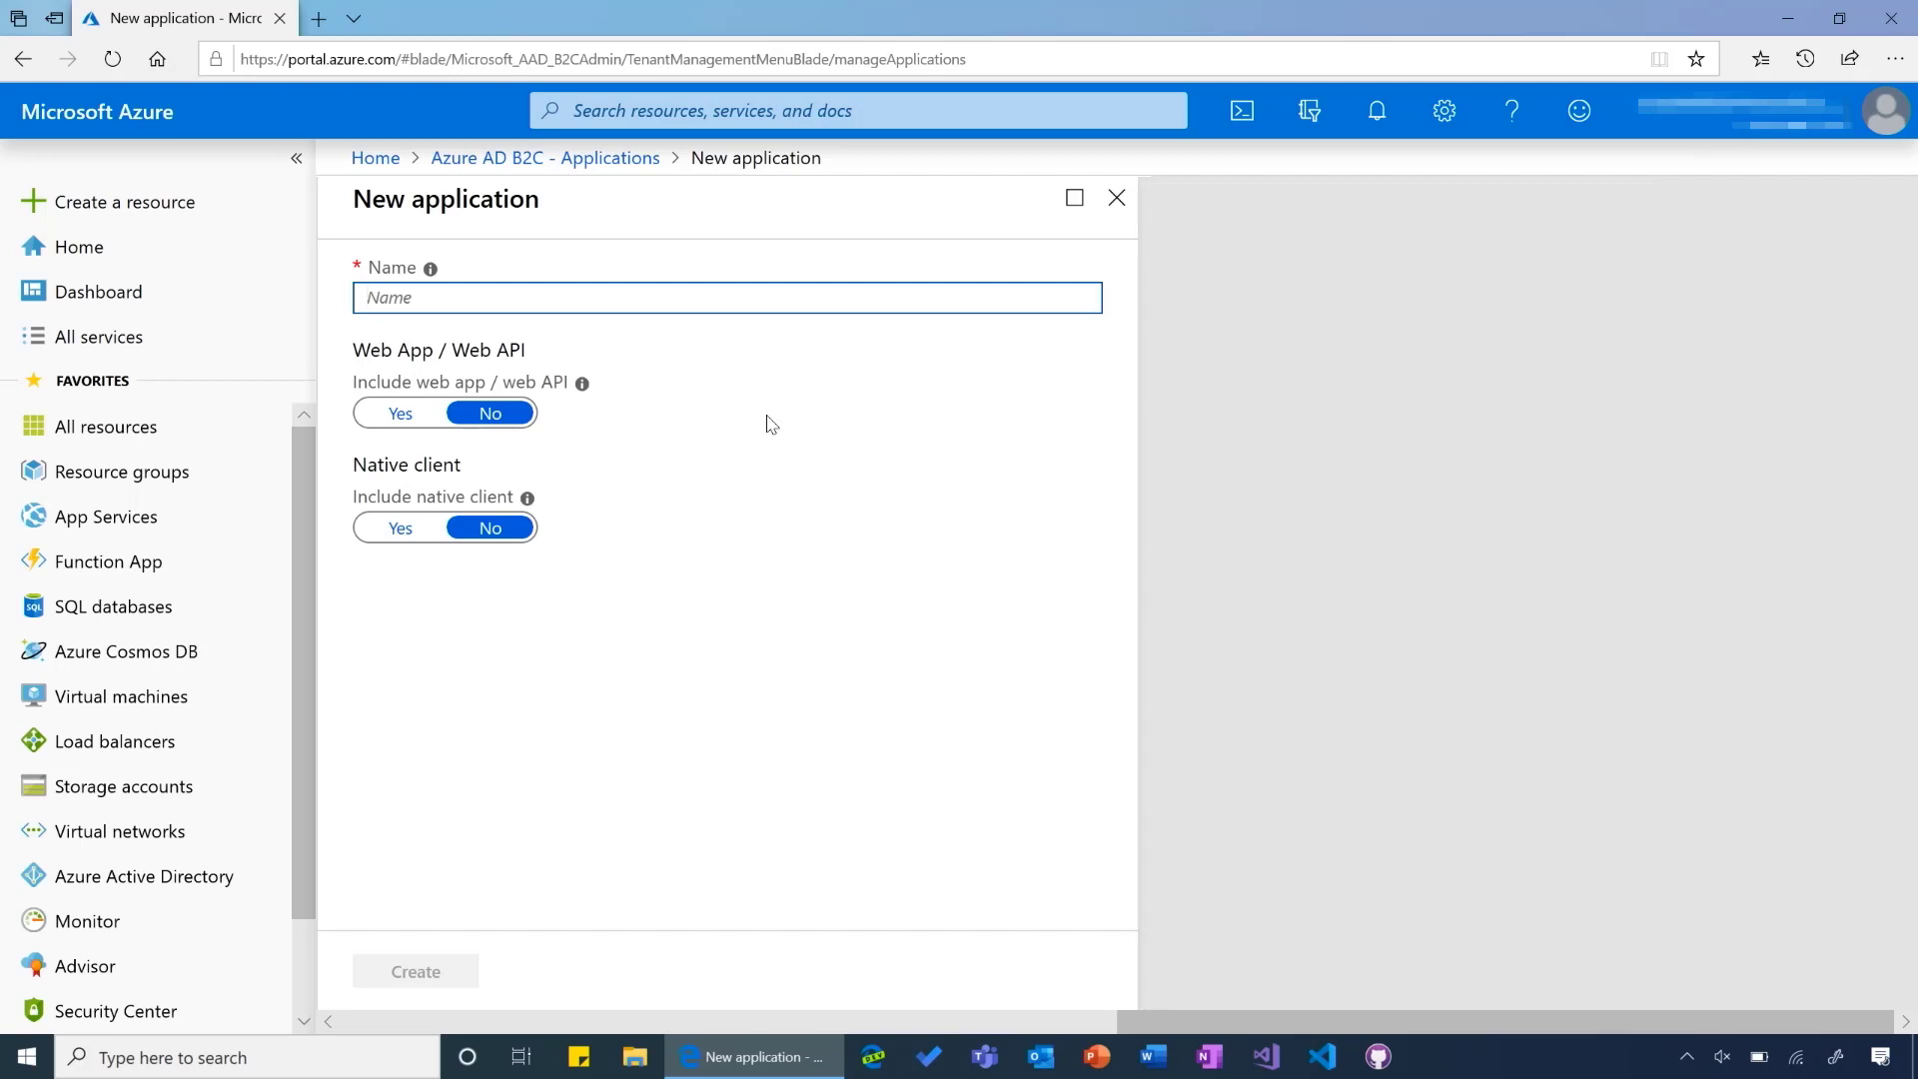
pyautogui.write('JW')
pyautogui.write('T.ms')
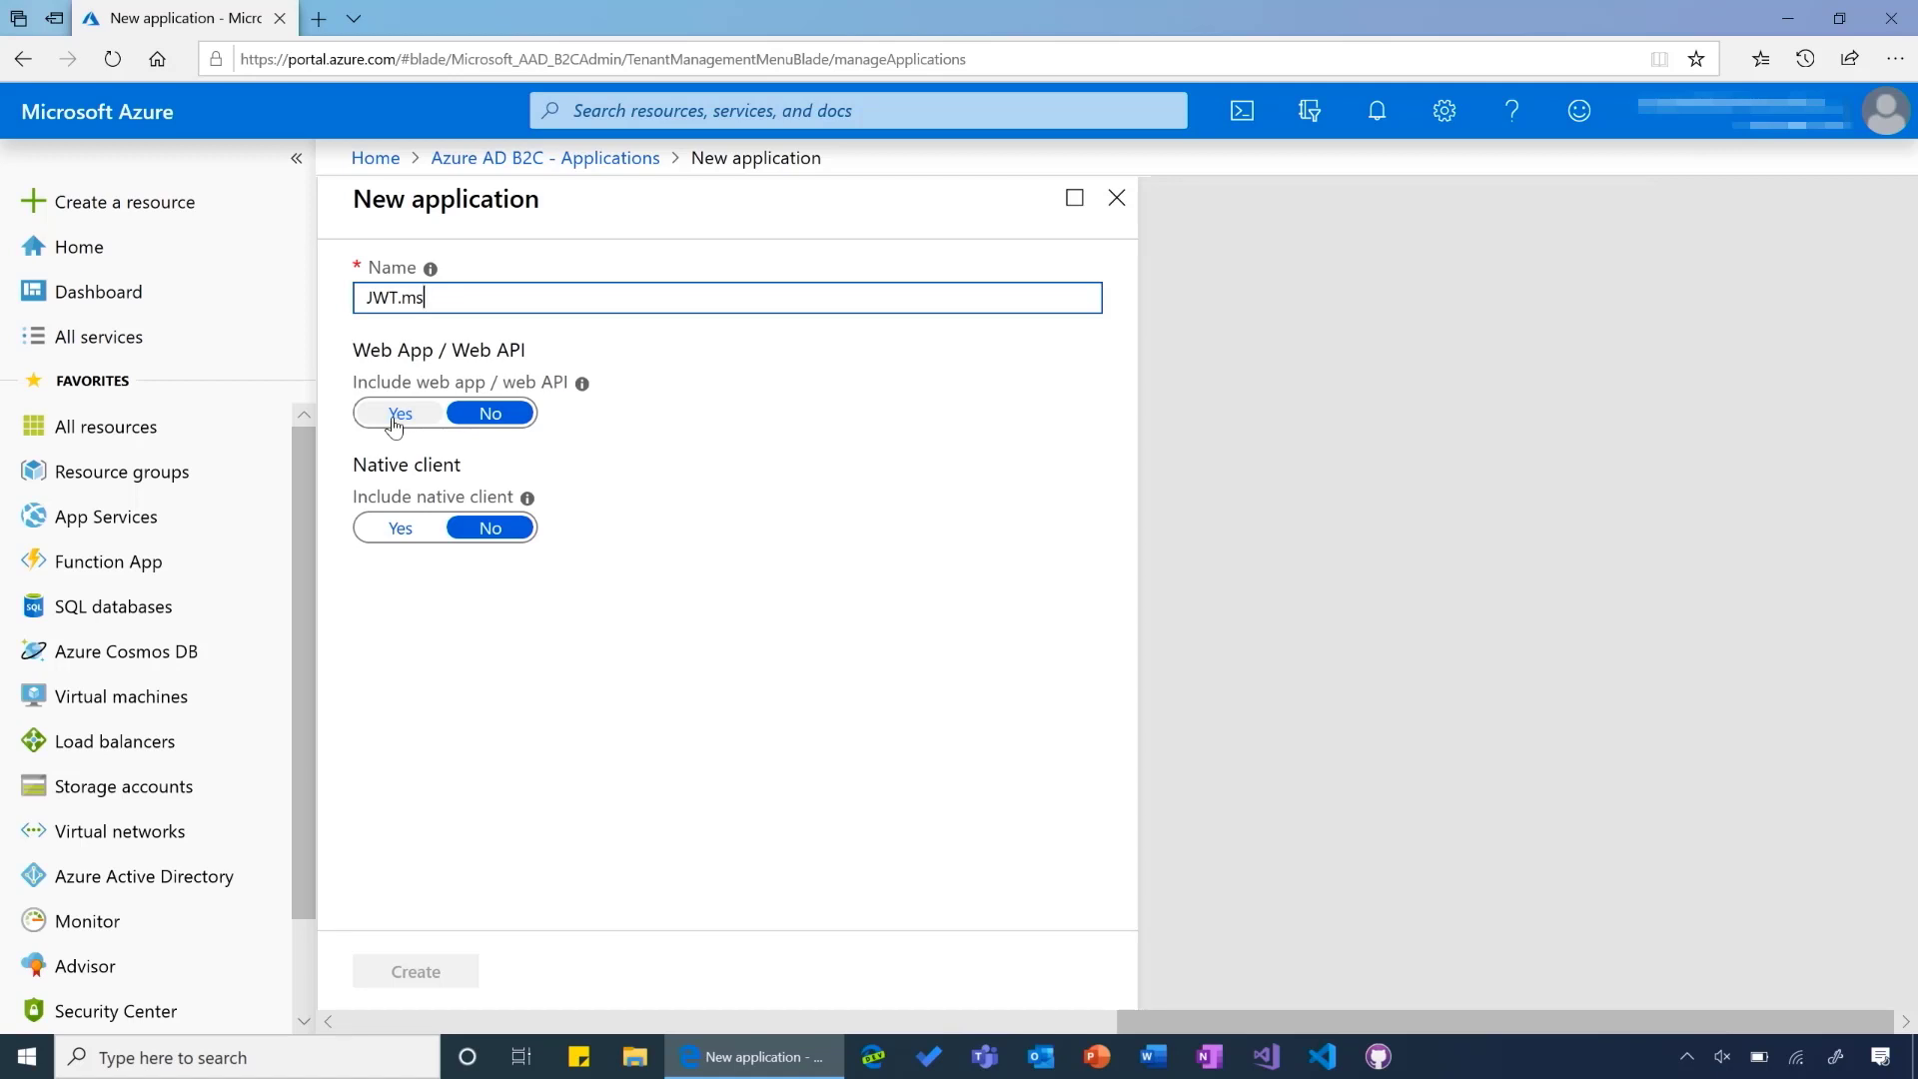
pyautogui.click(398, 414)
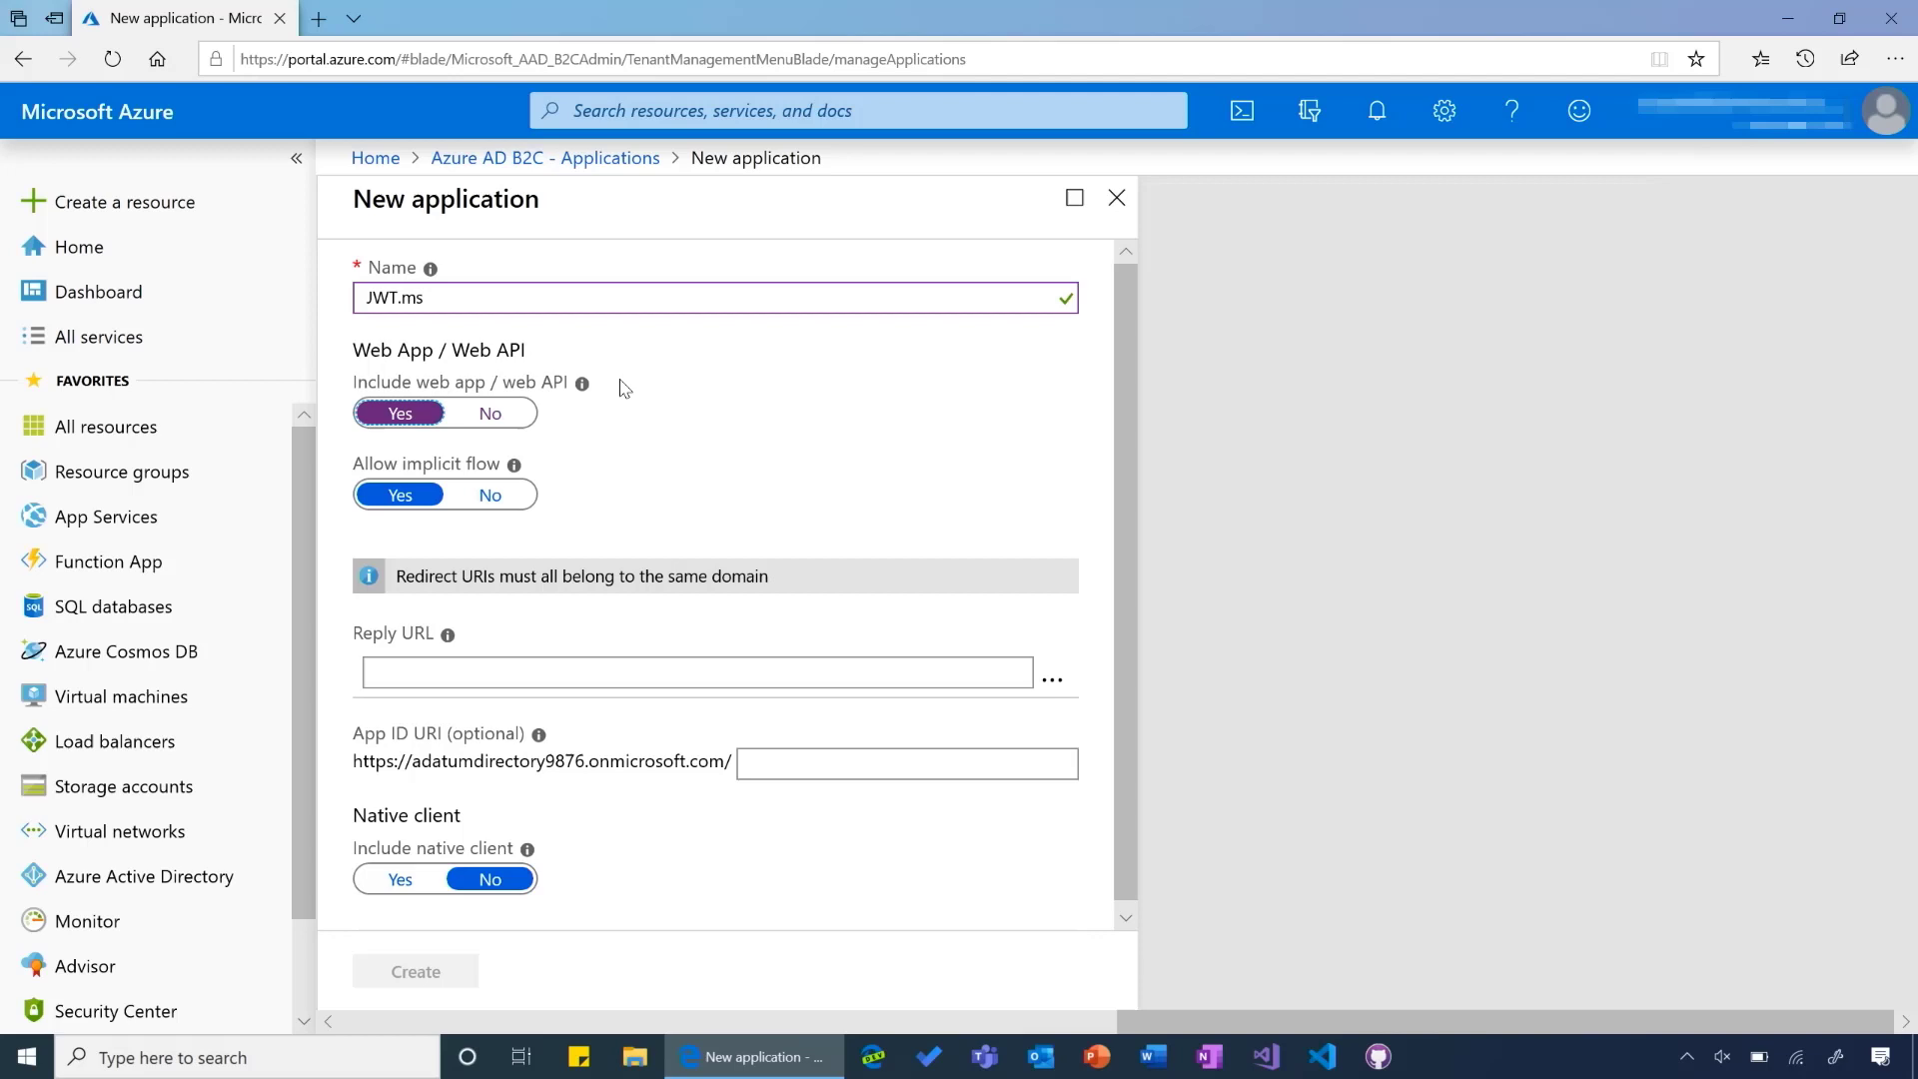
pyautogui.scroll(-1, 676, 425)
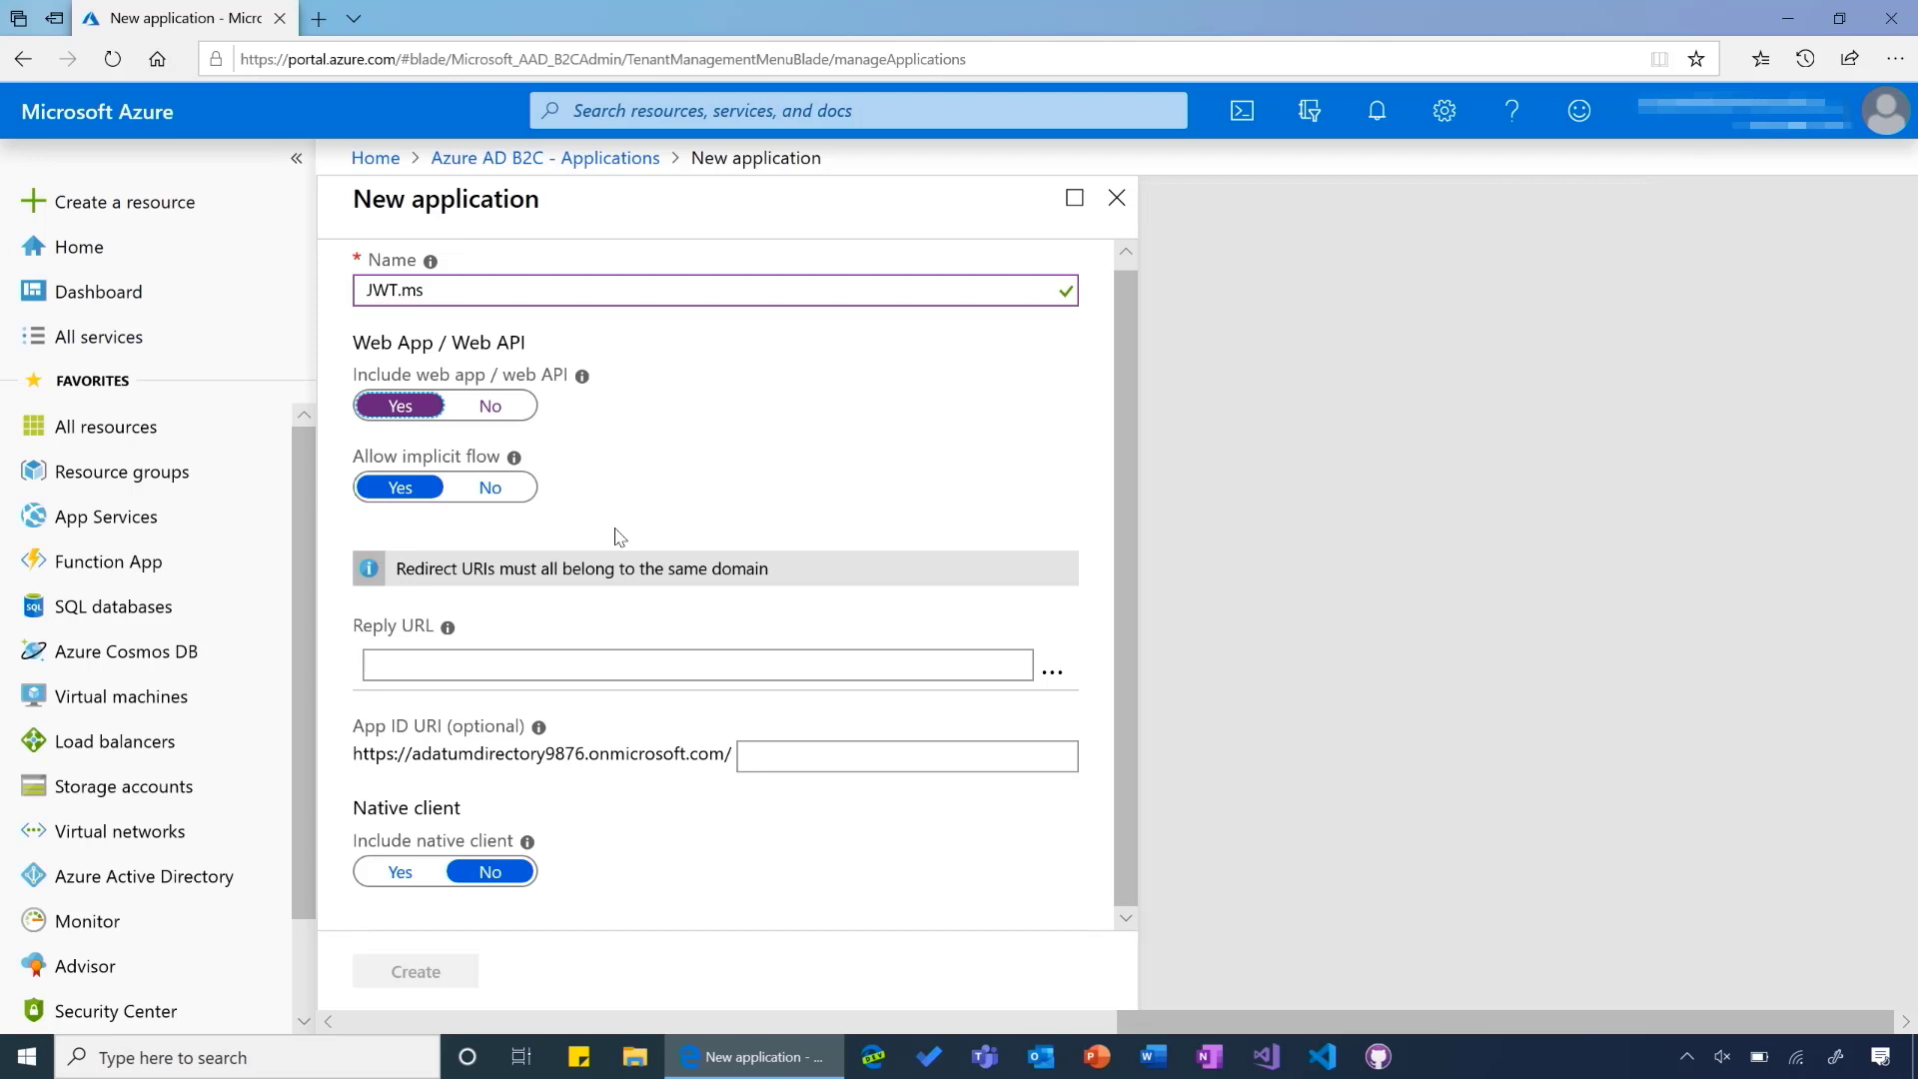
pyautogui.click(543, 676)
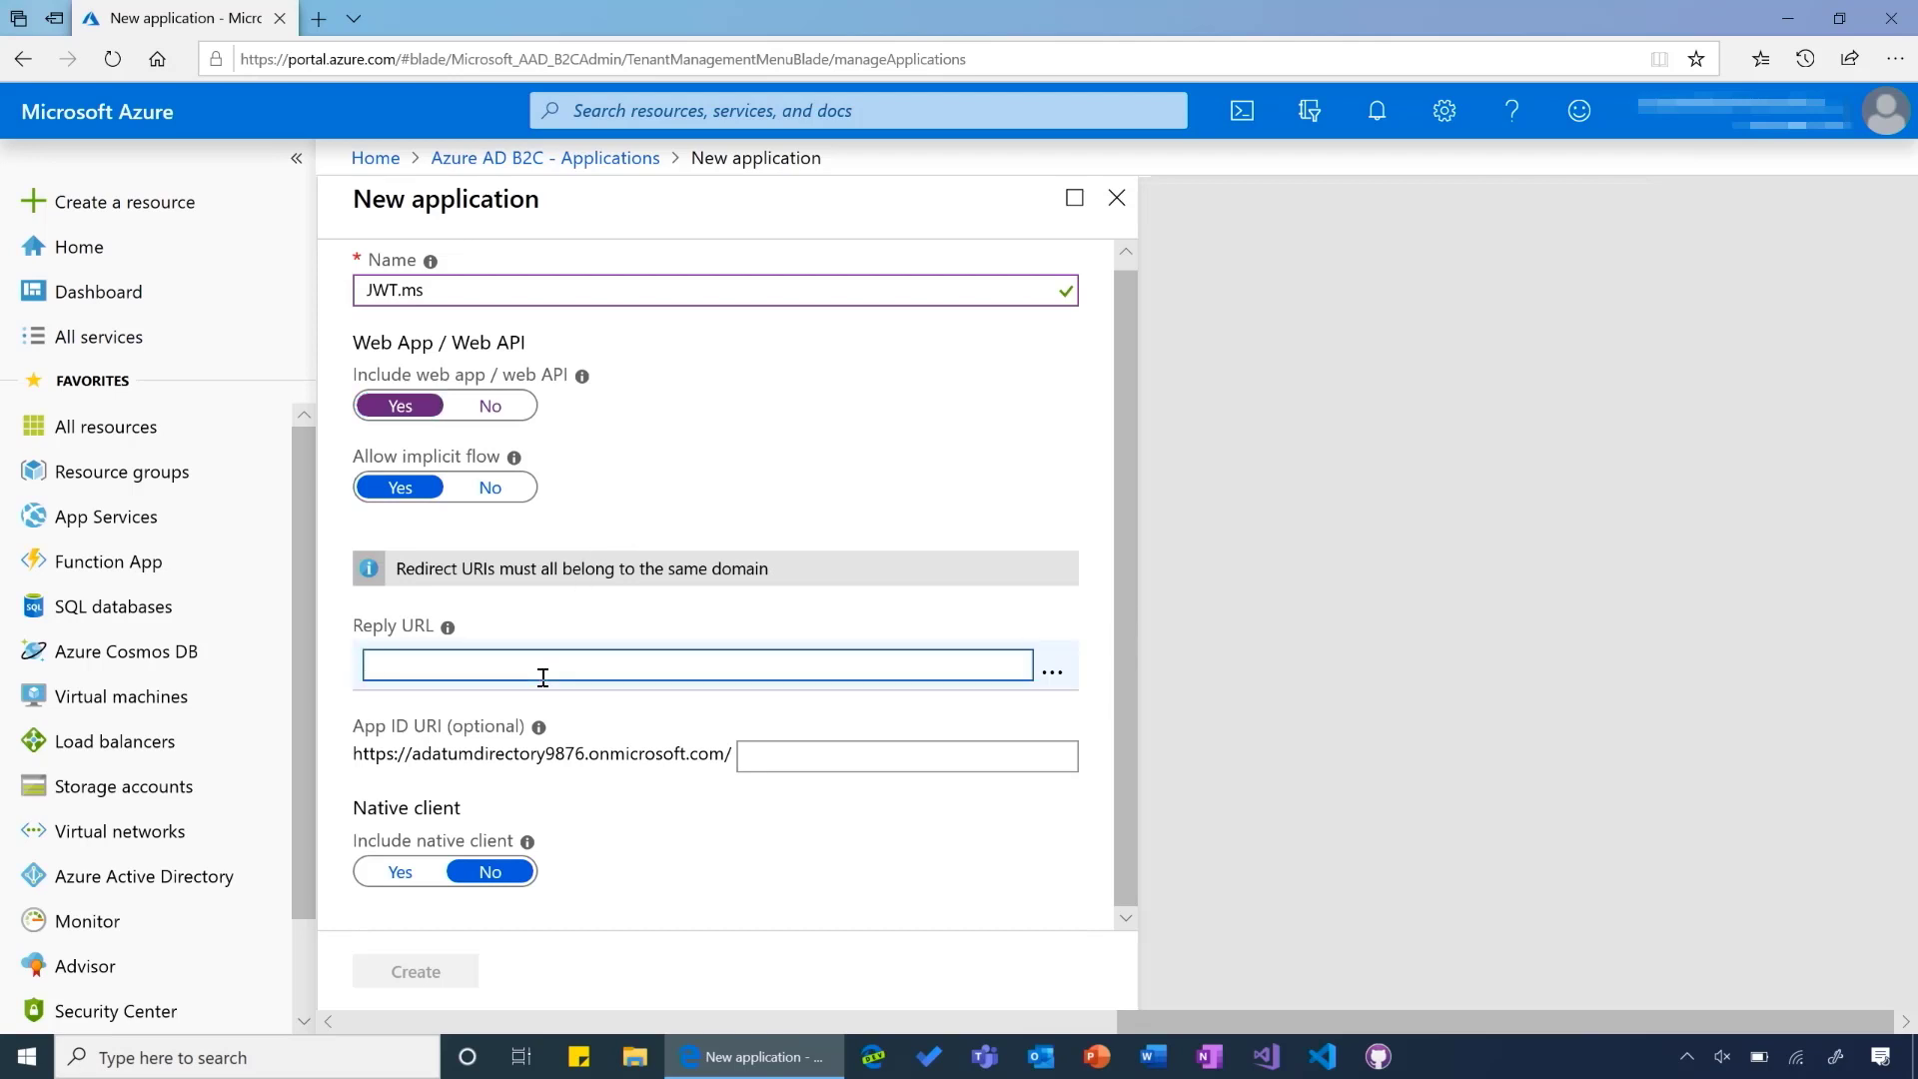
pyautogui.write('https://')
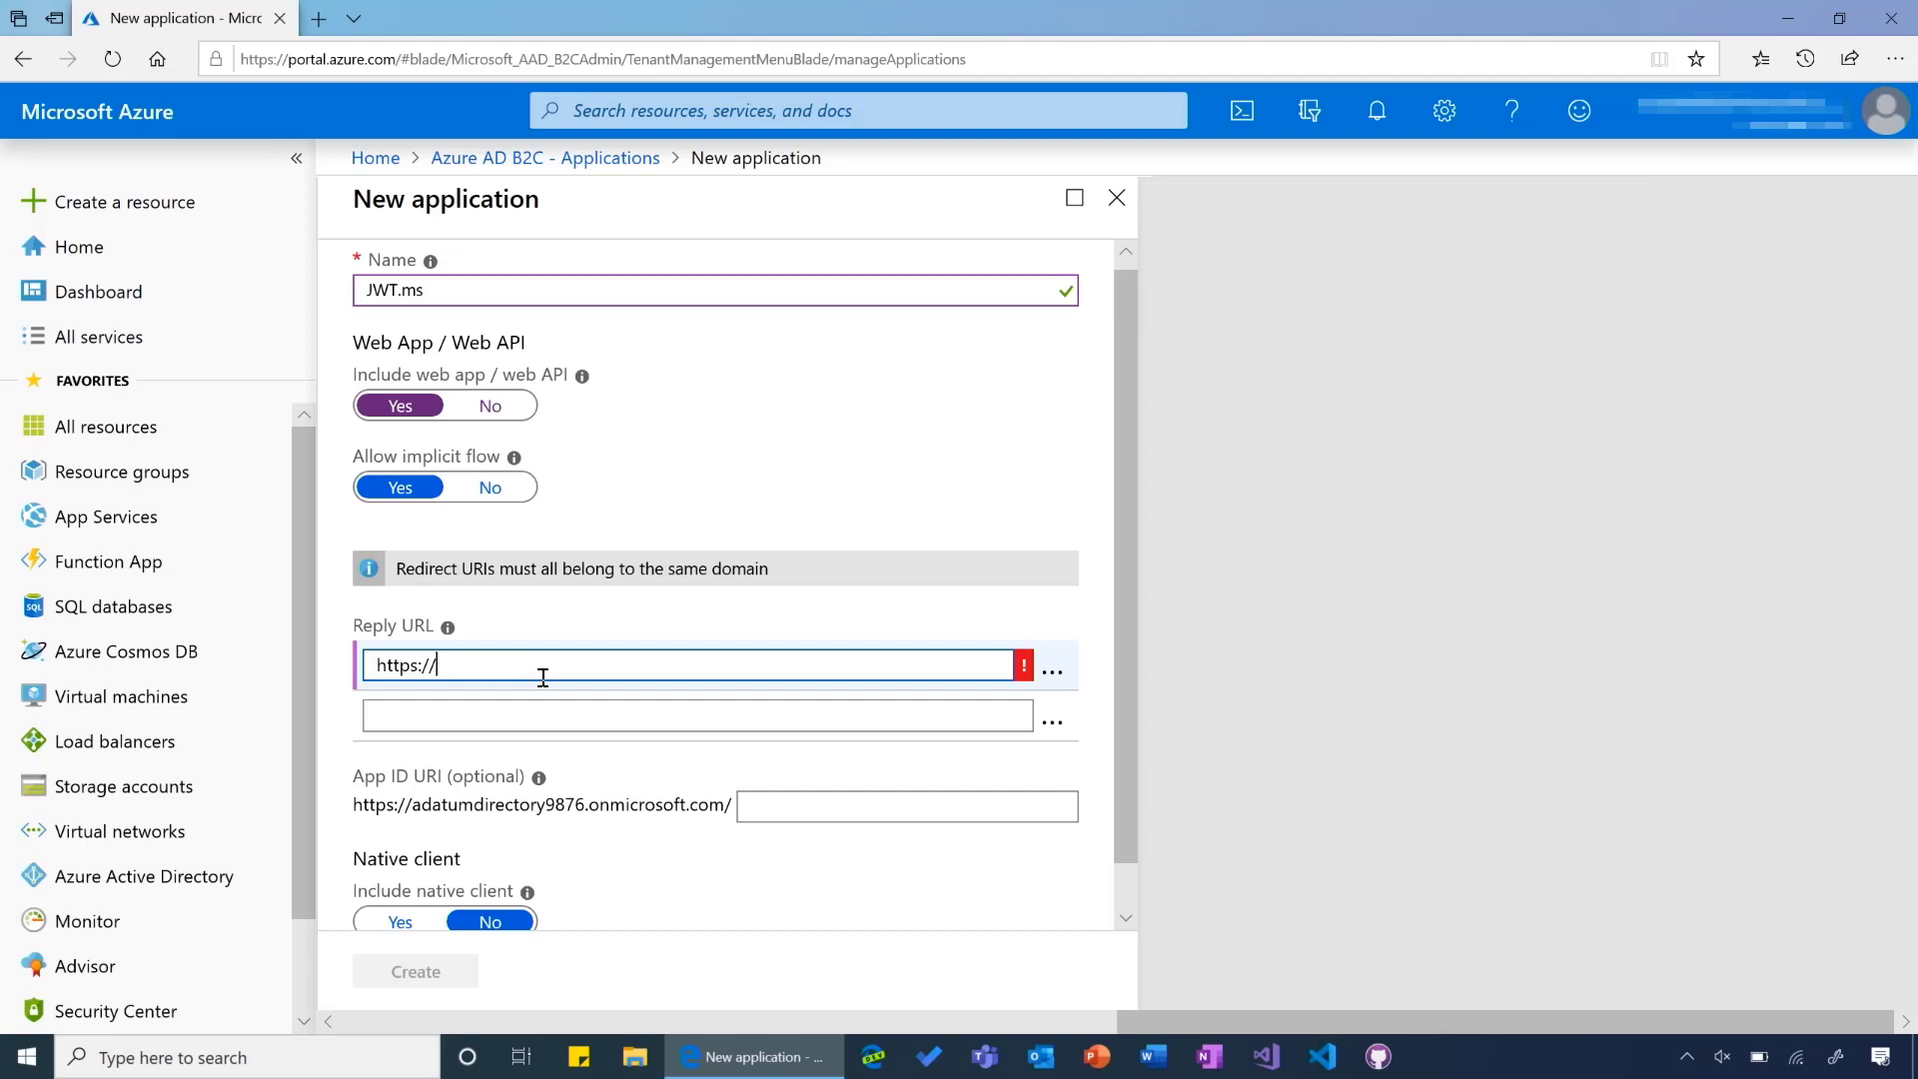
pyautogui.write('jwt.ms')
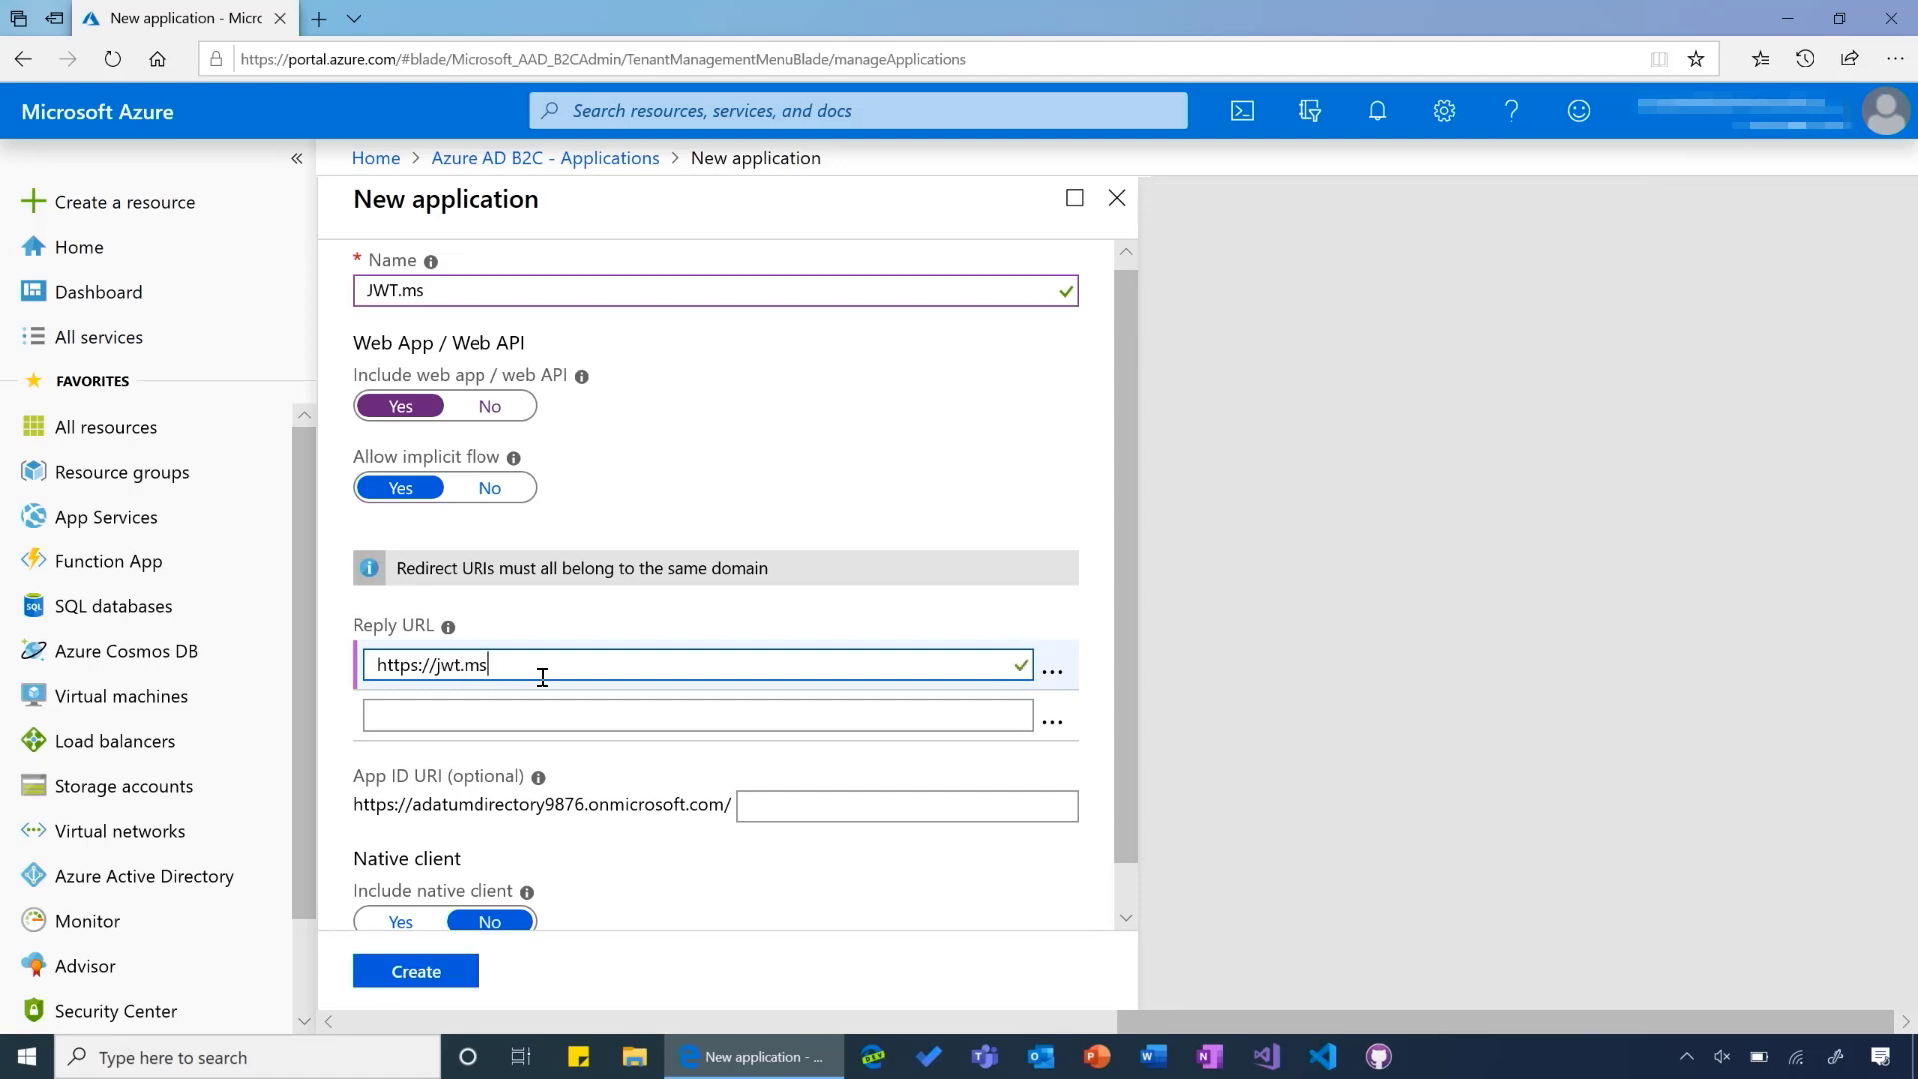
pyautogui.scroll(-1, 583, 680)
pyautogui.click(437, 974)
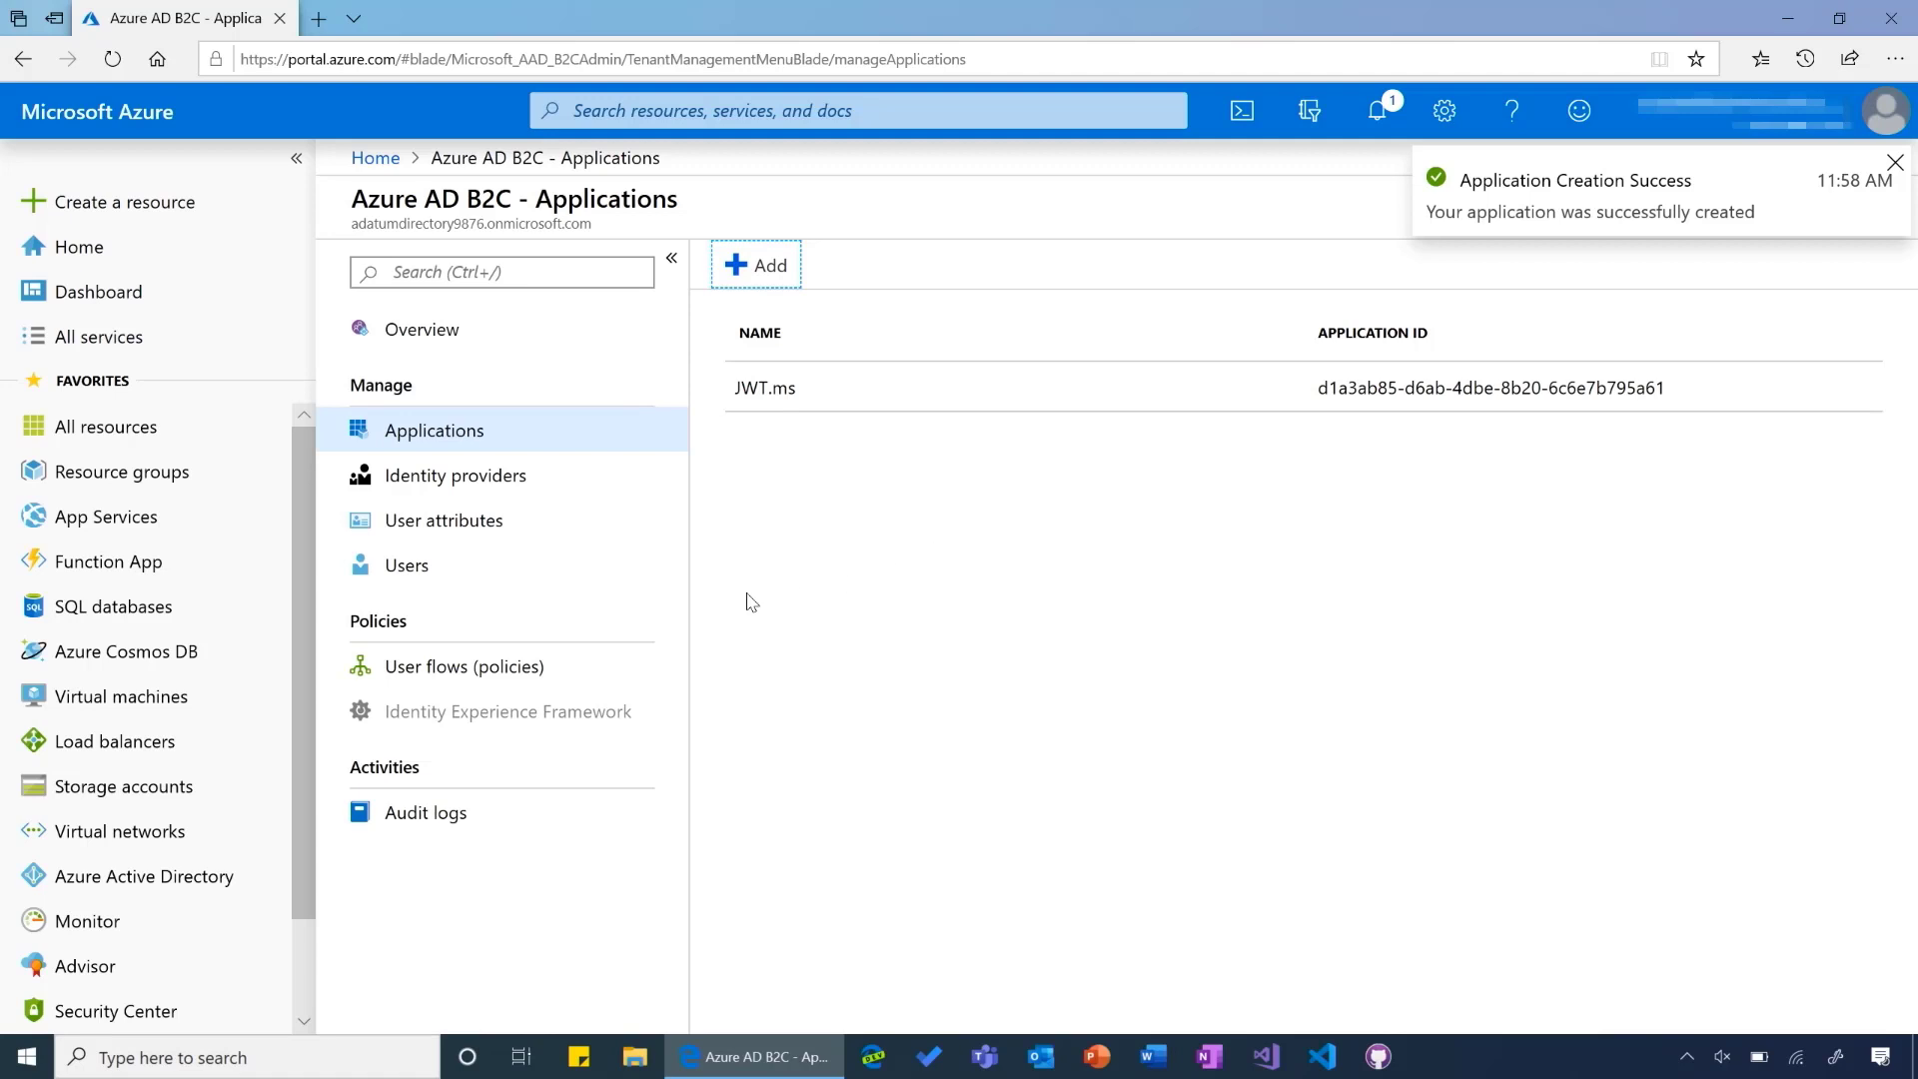
# Start a new user flow, picking Sign up and sign in v2 under Preview.
pyautogui.click(448, 675)
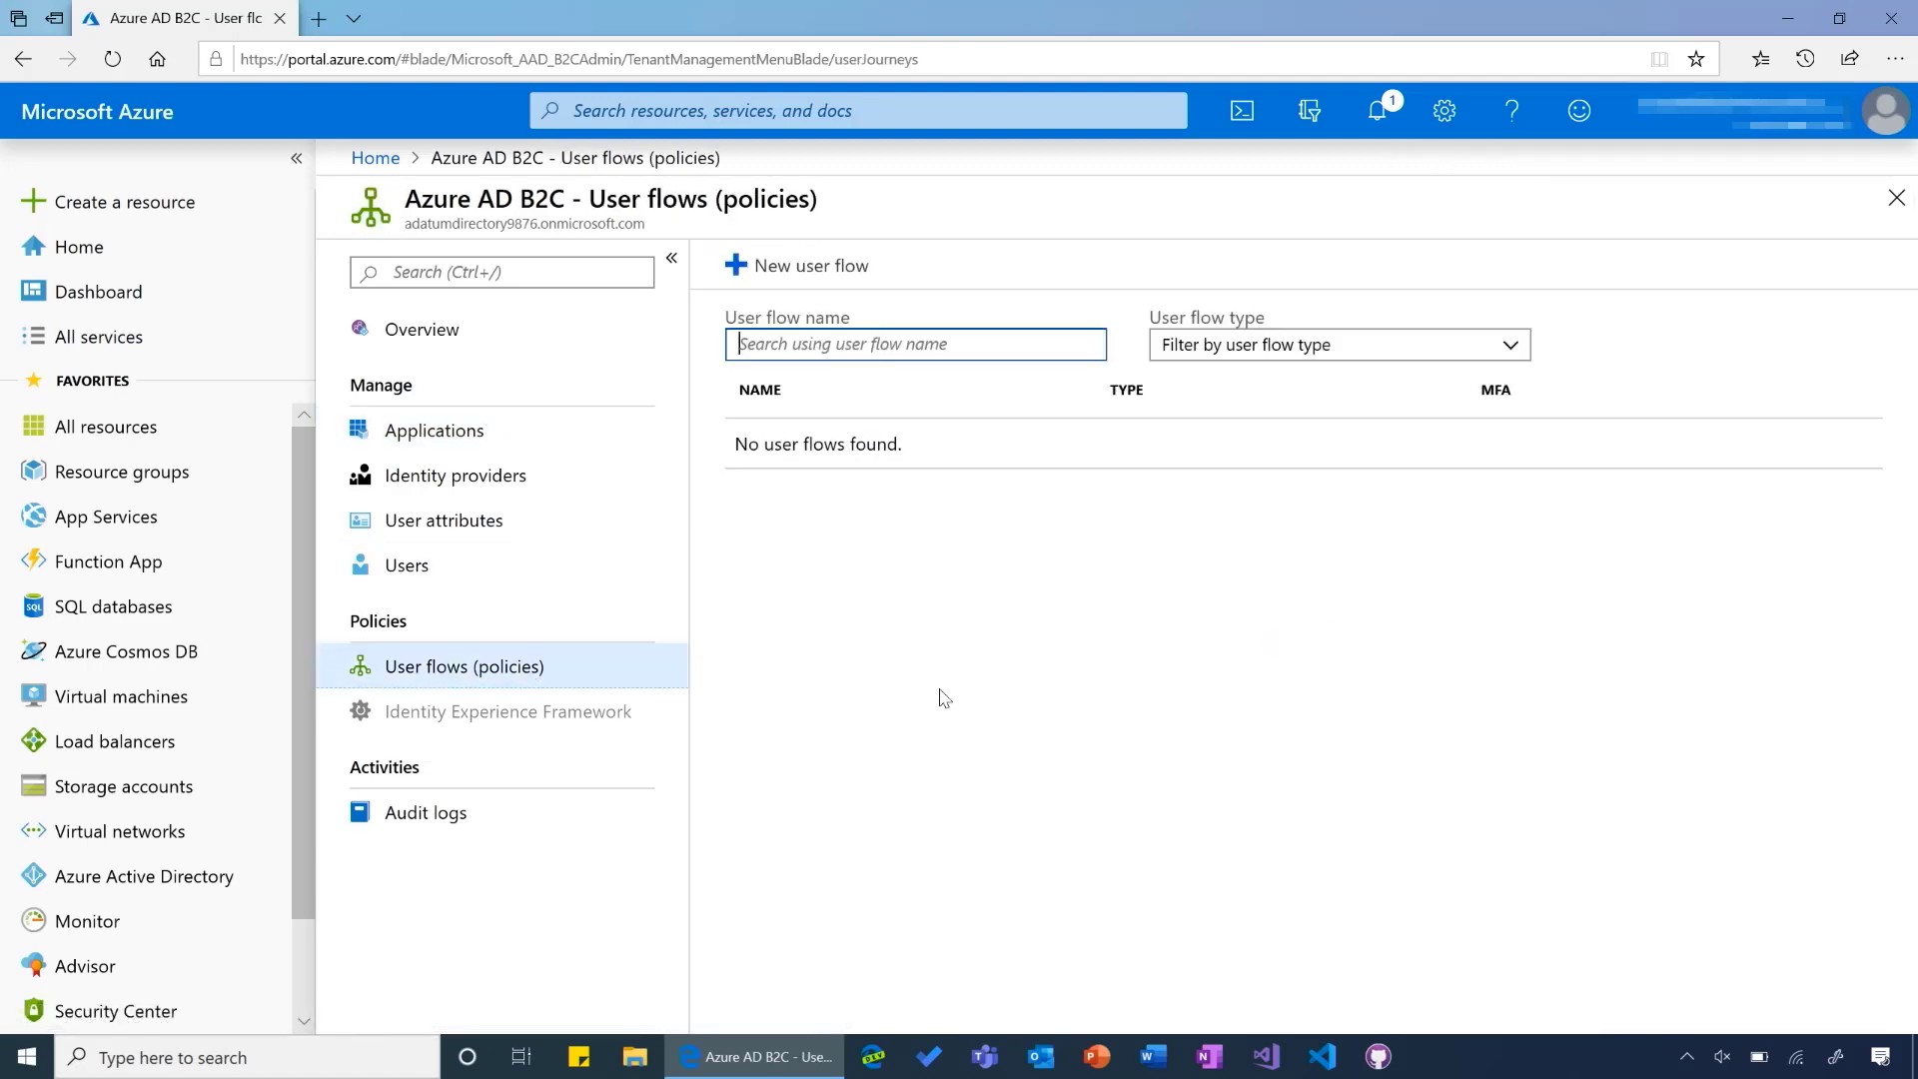
pyautogui.click(782, 266)
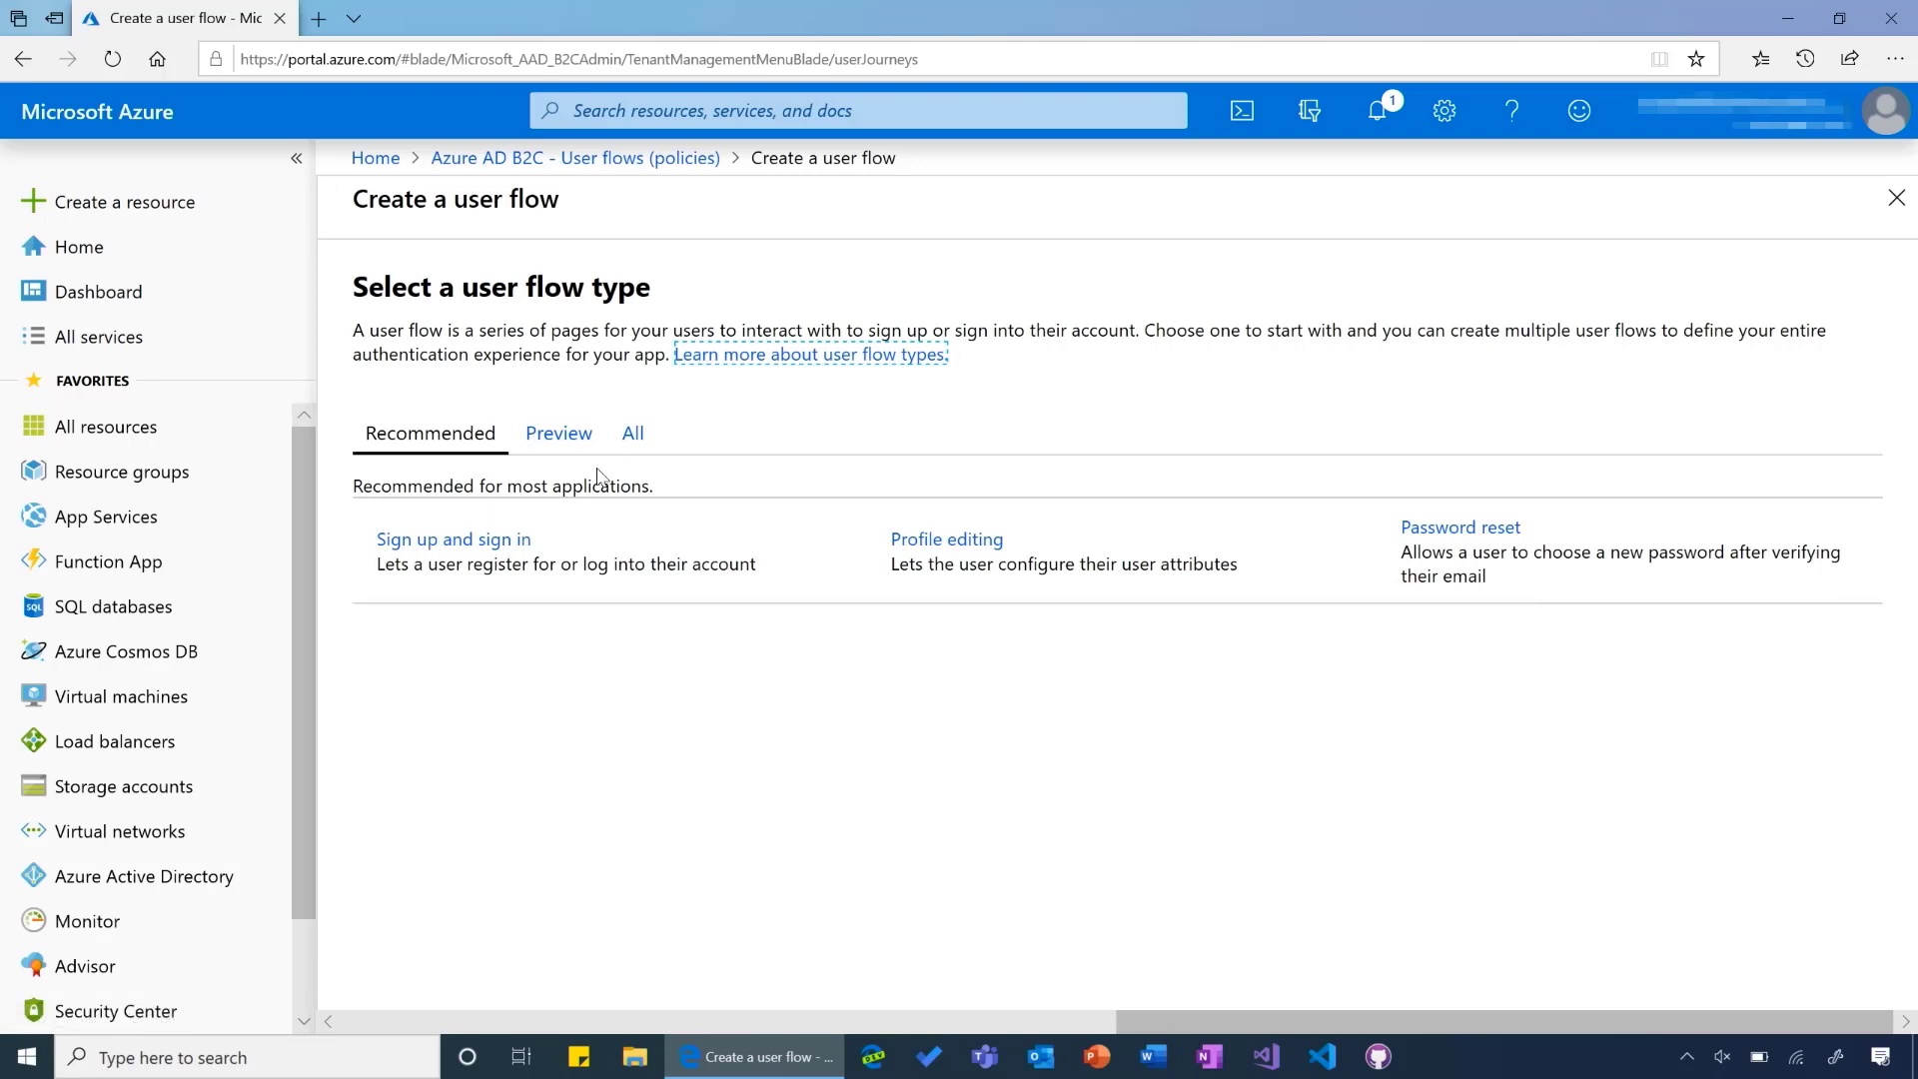
pyautogui.click(573, 439)
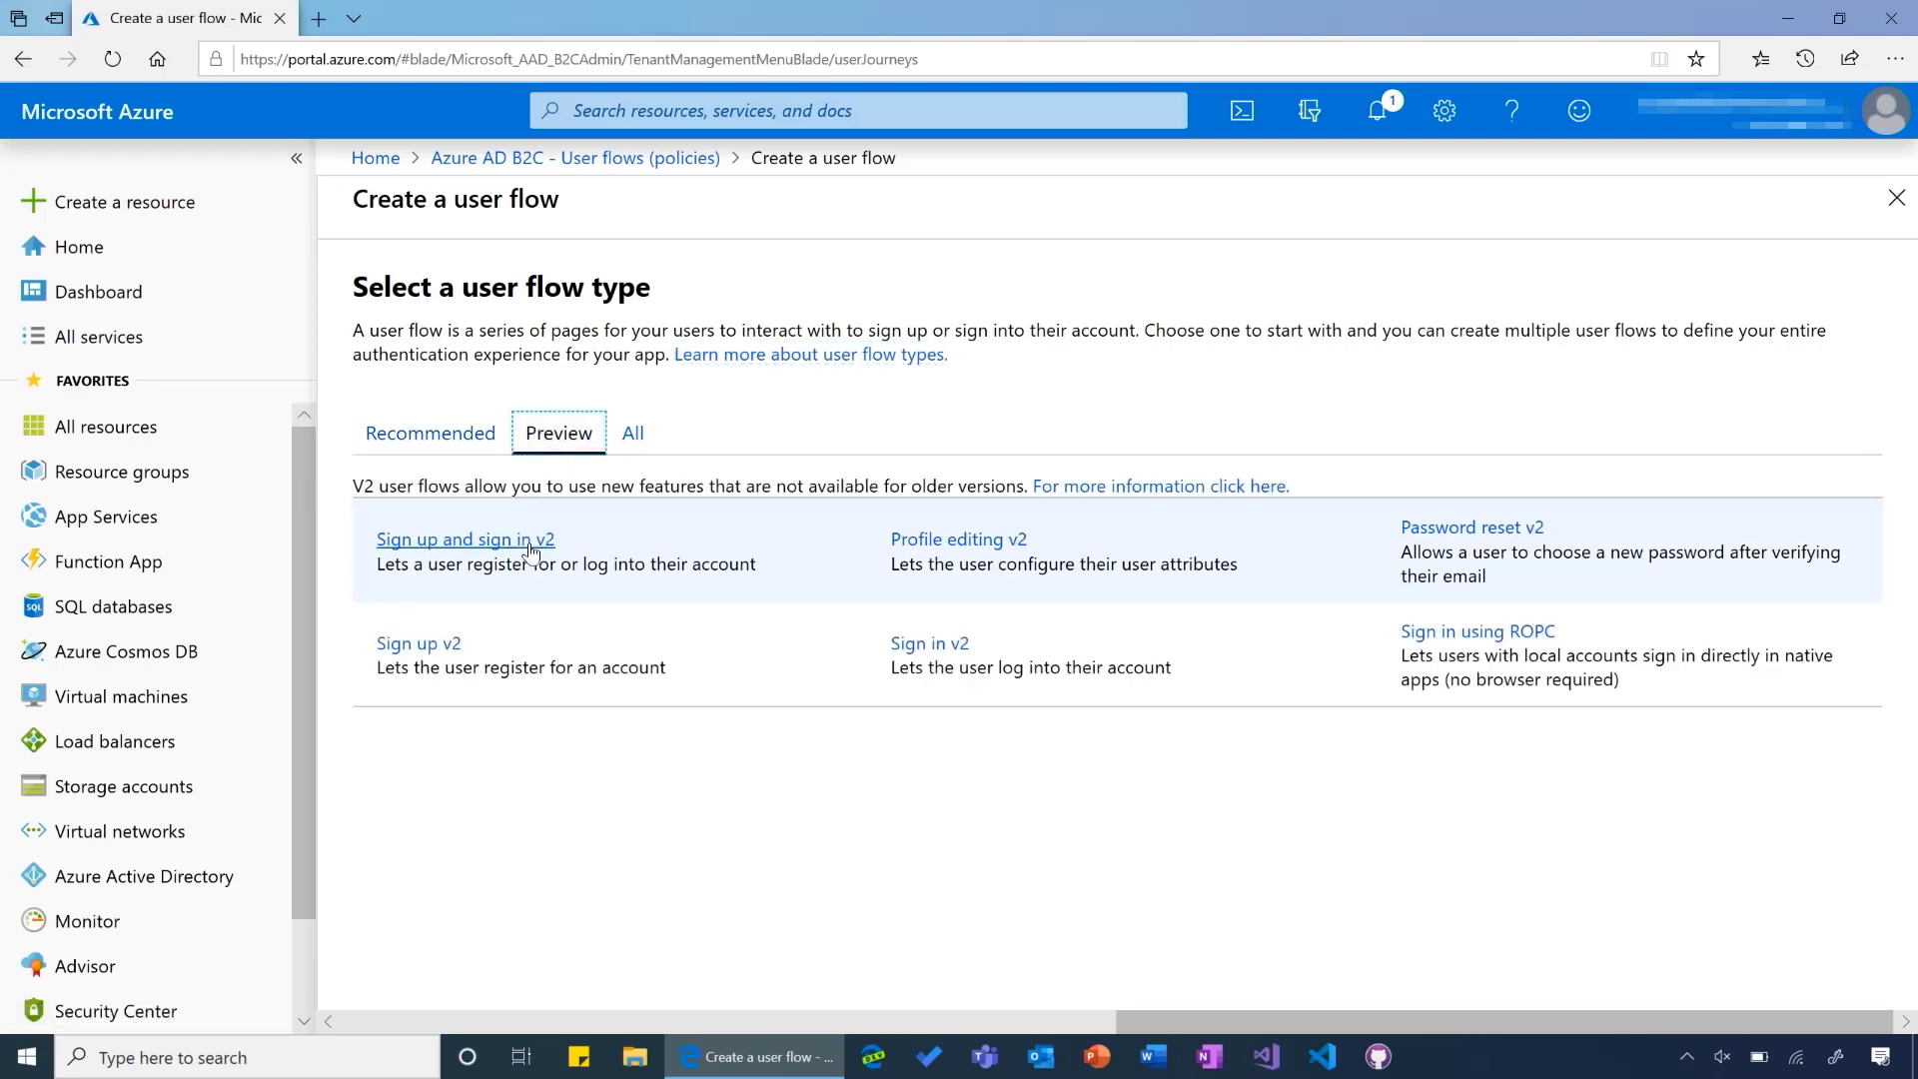
pyautogui.click(536, 543)
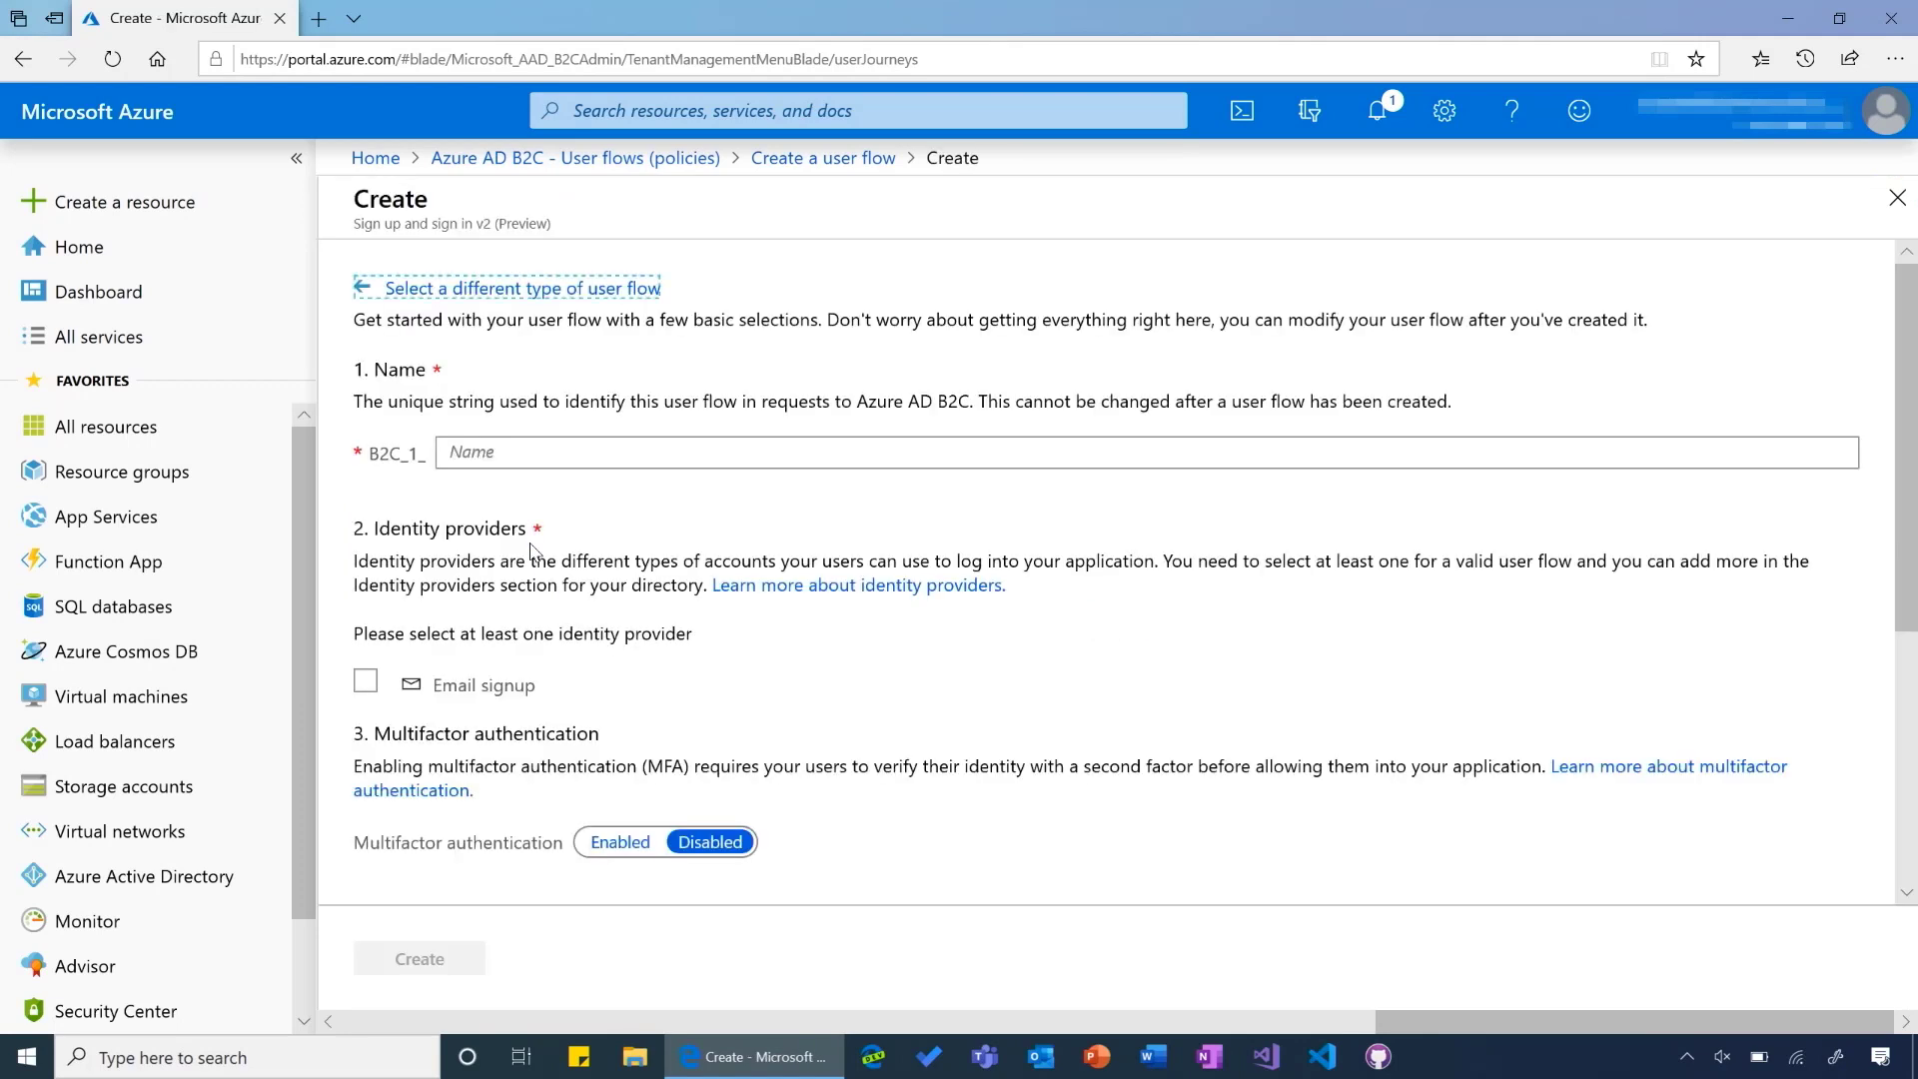
# Create flow signup_signin with email sign-up, MFA, and Given Name and Surname collected.
pyautogui.click(540, 456)
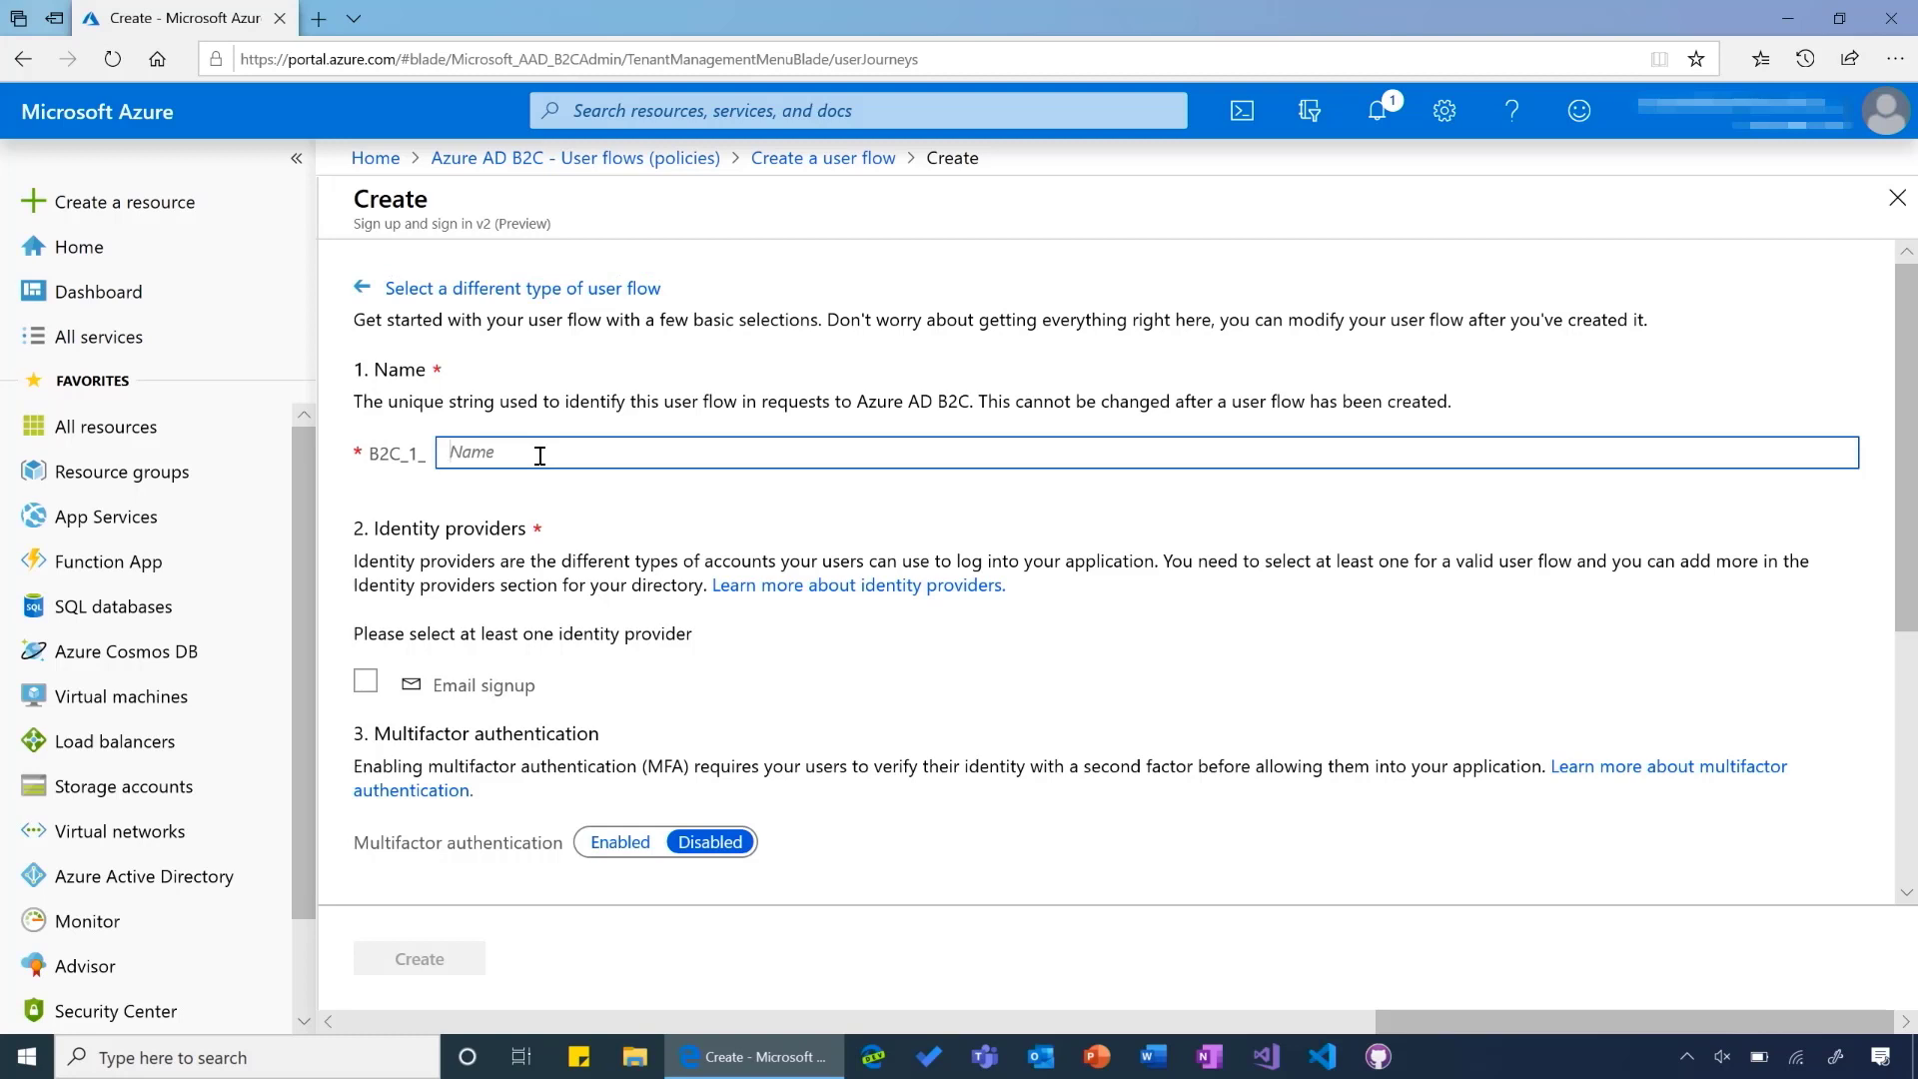
pyautogui.write('sign')
pyautogui.write('up_signin')
pyautogui.scroll(-5, 555, 569)
pyautogui.scroll(1, 328, 427)
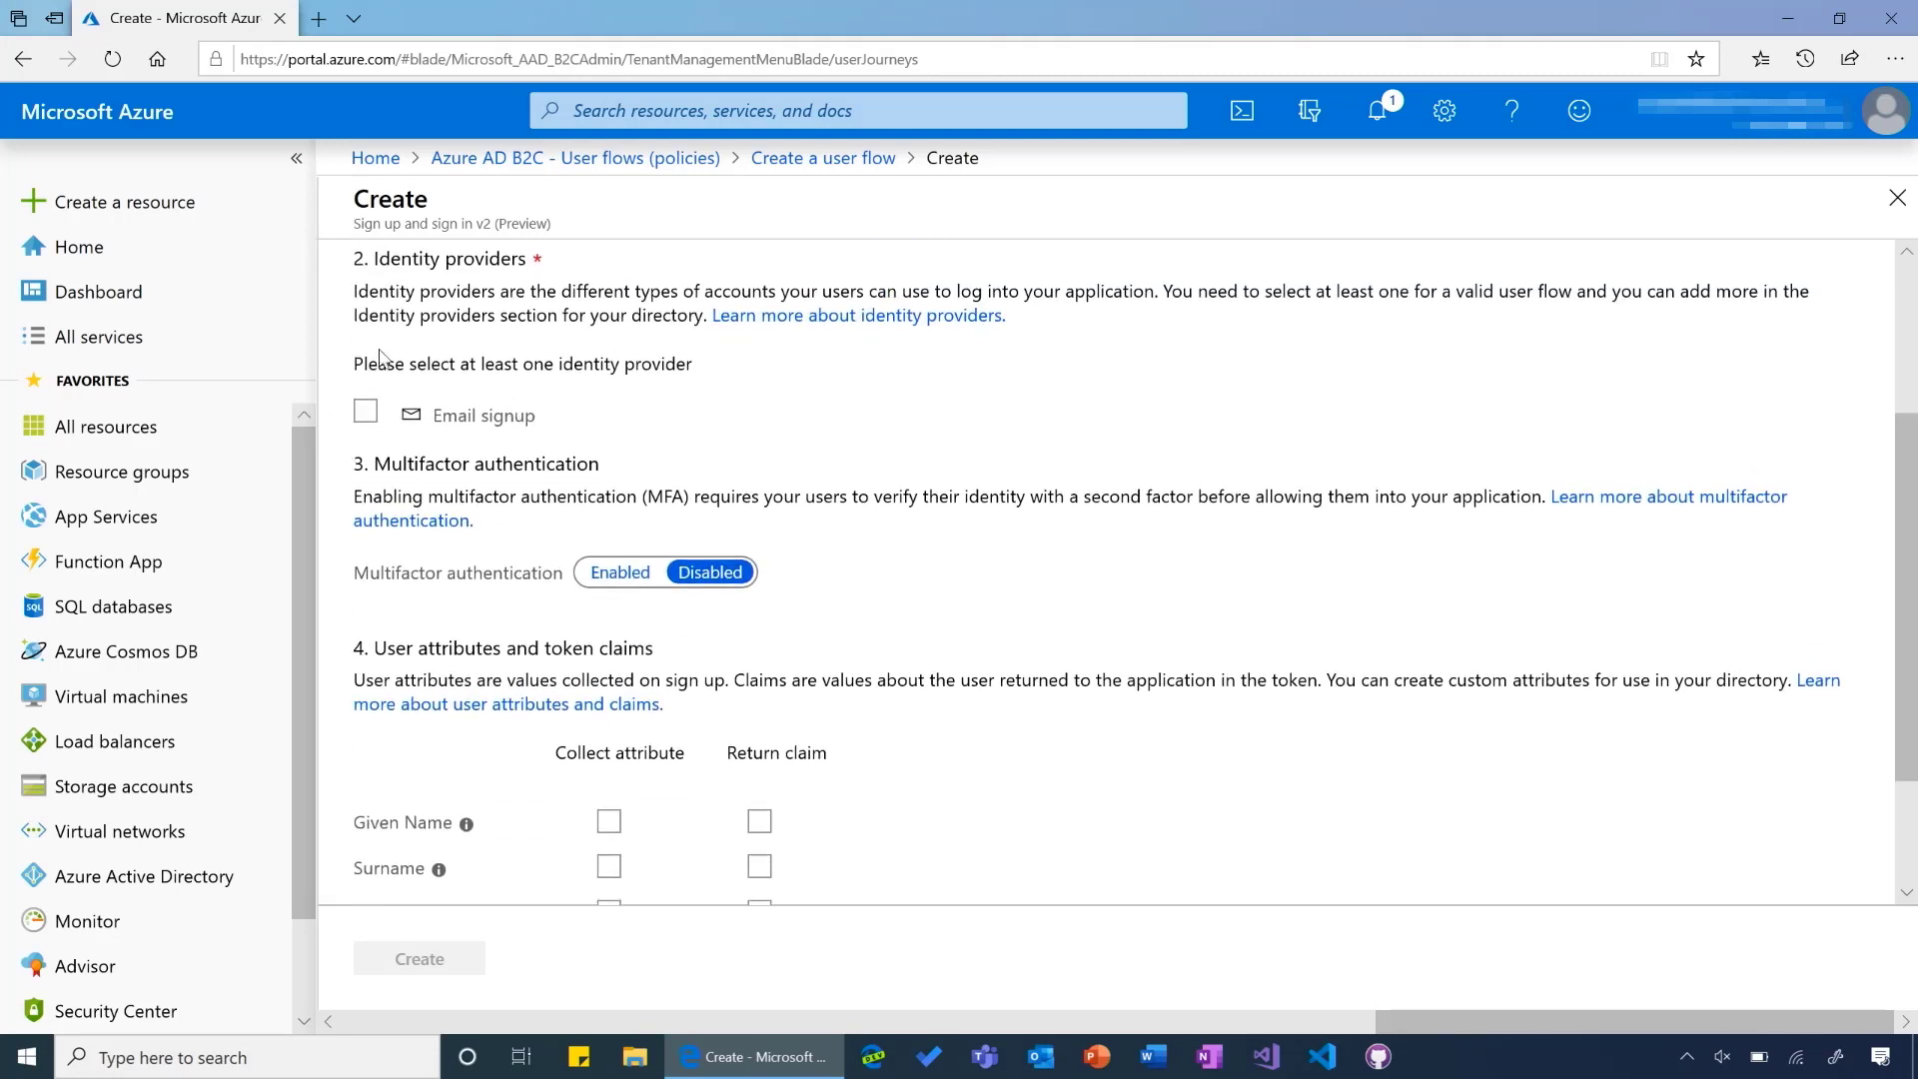
pyautogui.click(375, 419)
pyautogui.scroll(-2, 906, 483)
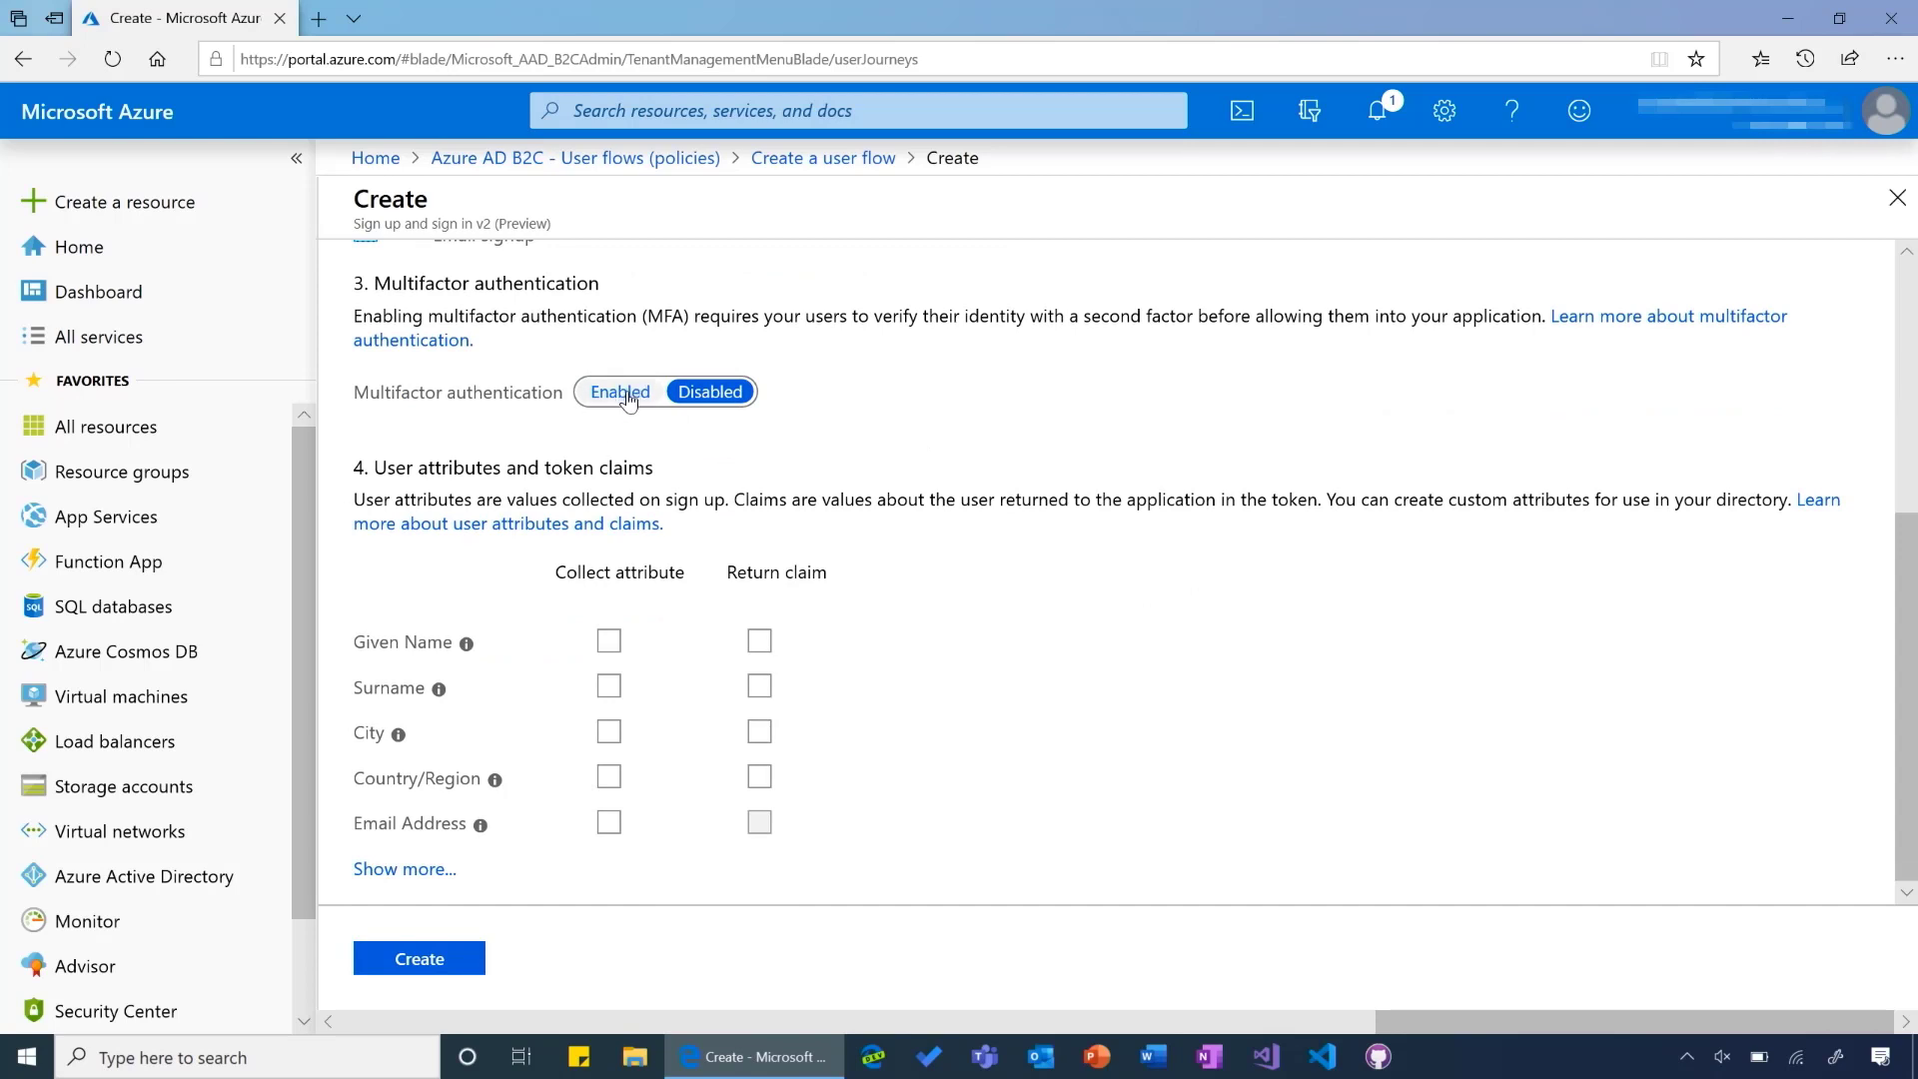
pyautogui.click(628, 396)
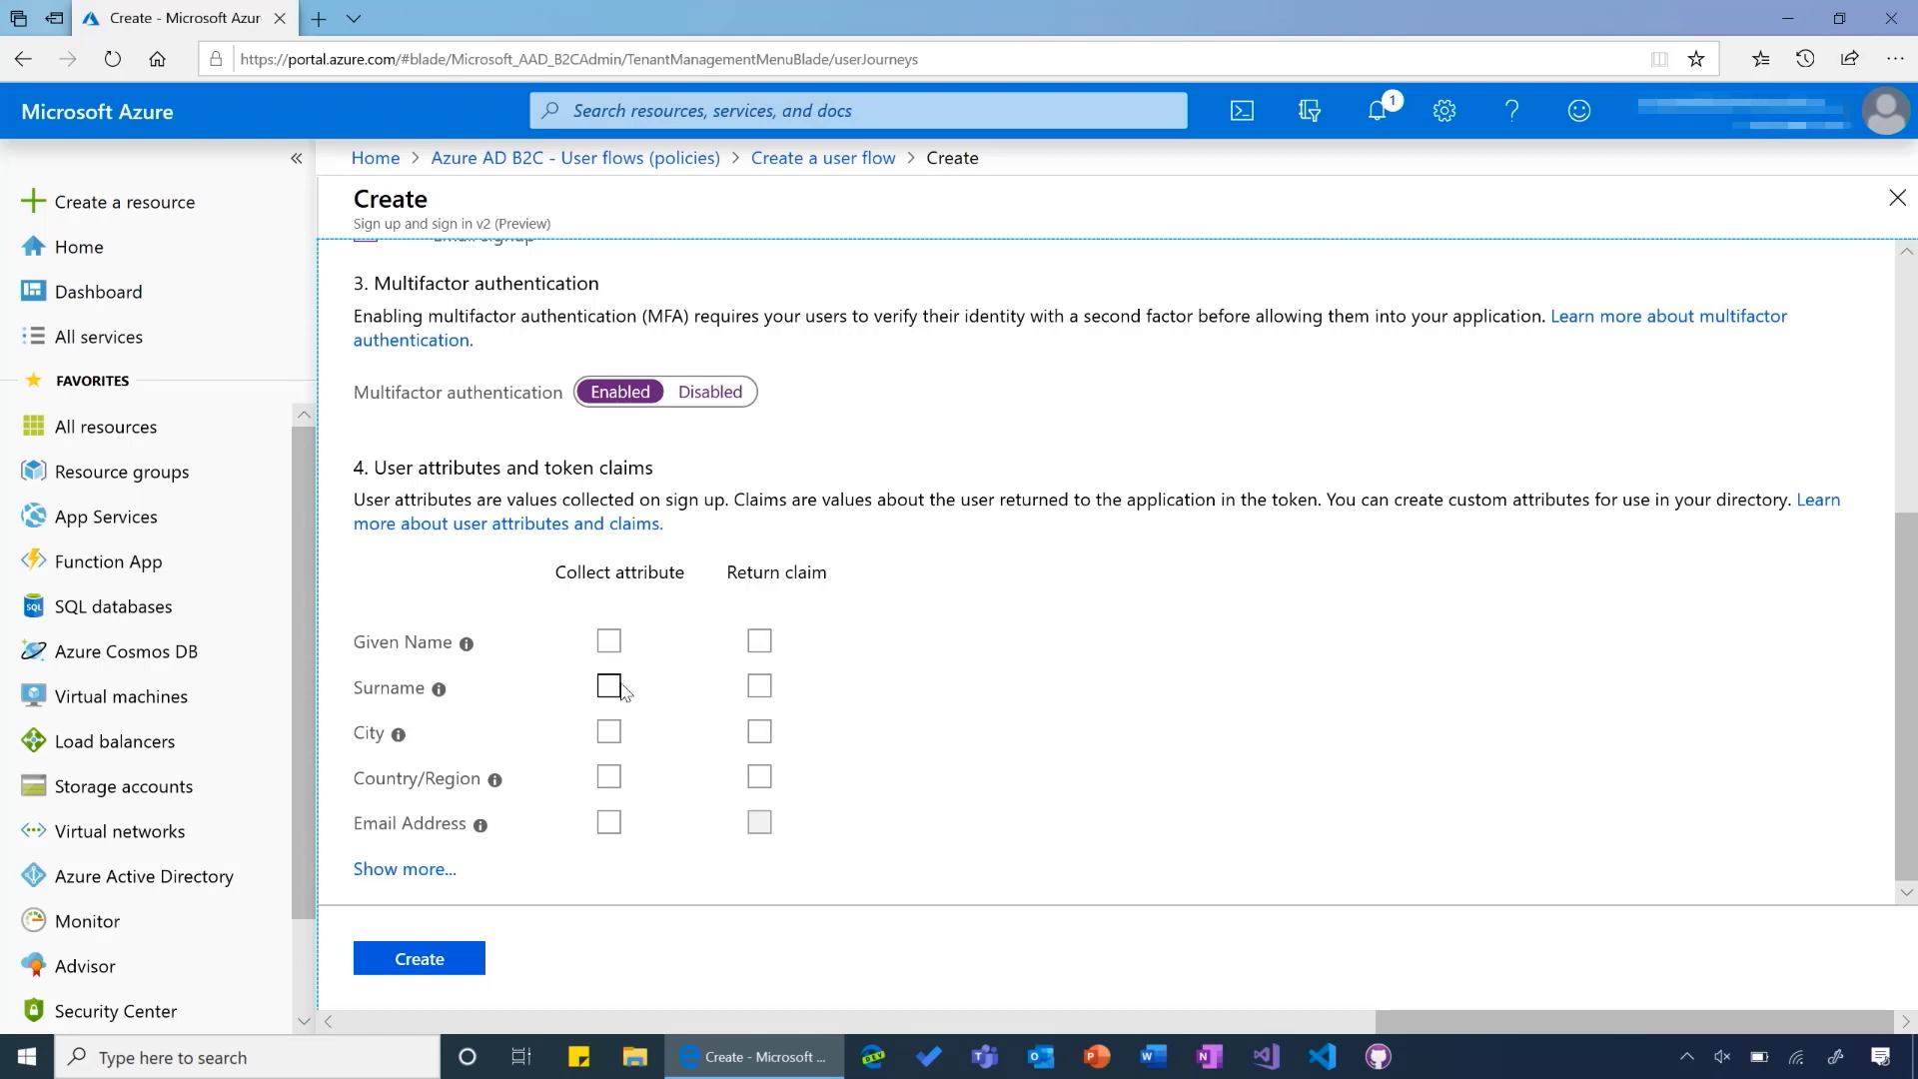
pyautogui.click(610, 643)
pyautogui.click(610, 686)
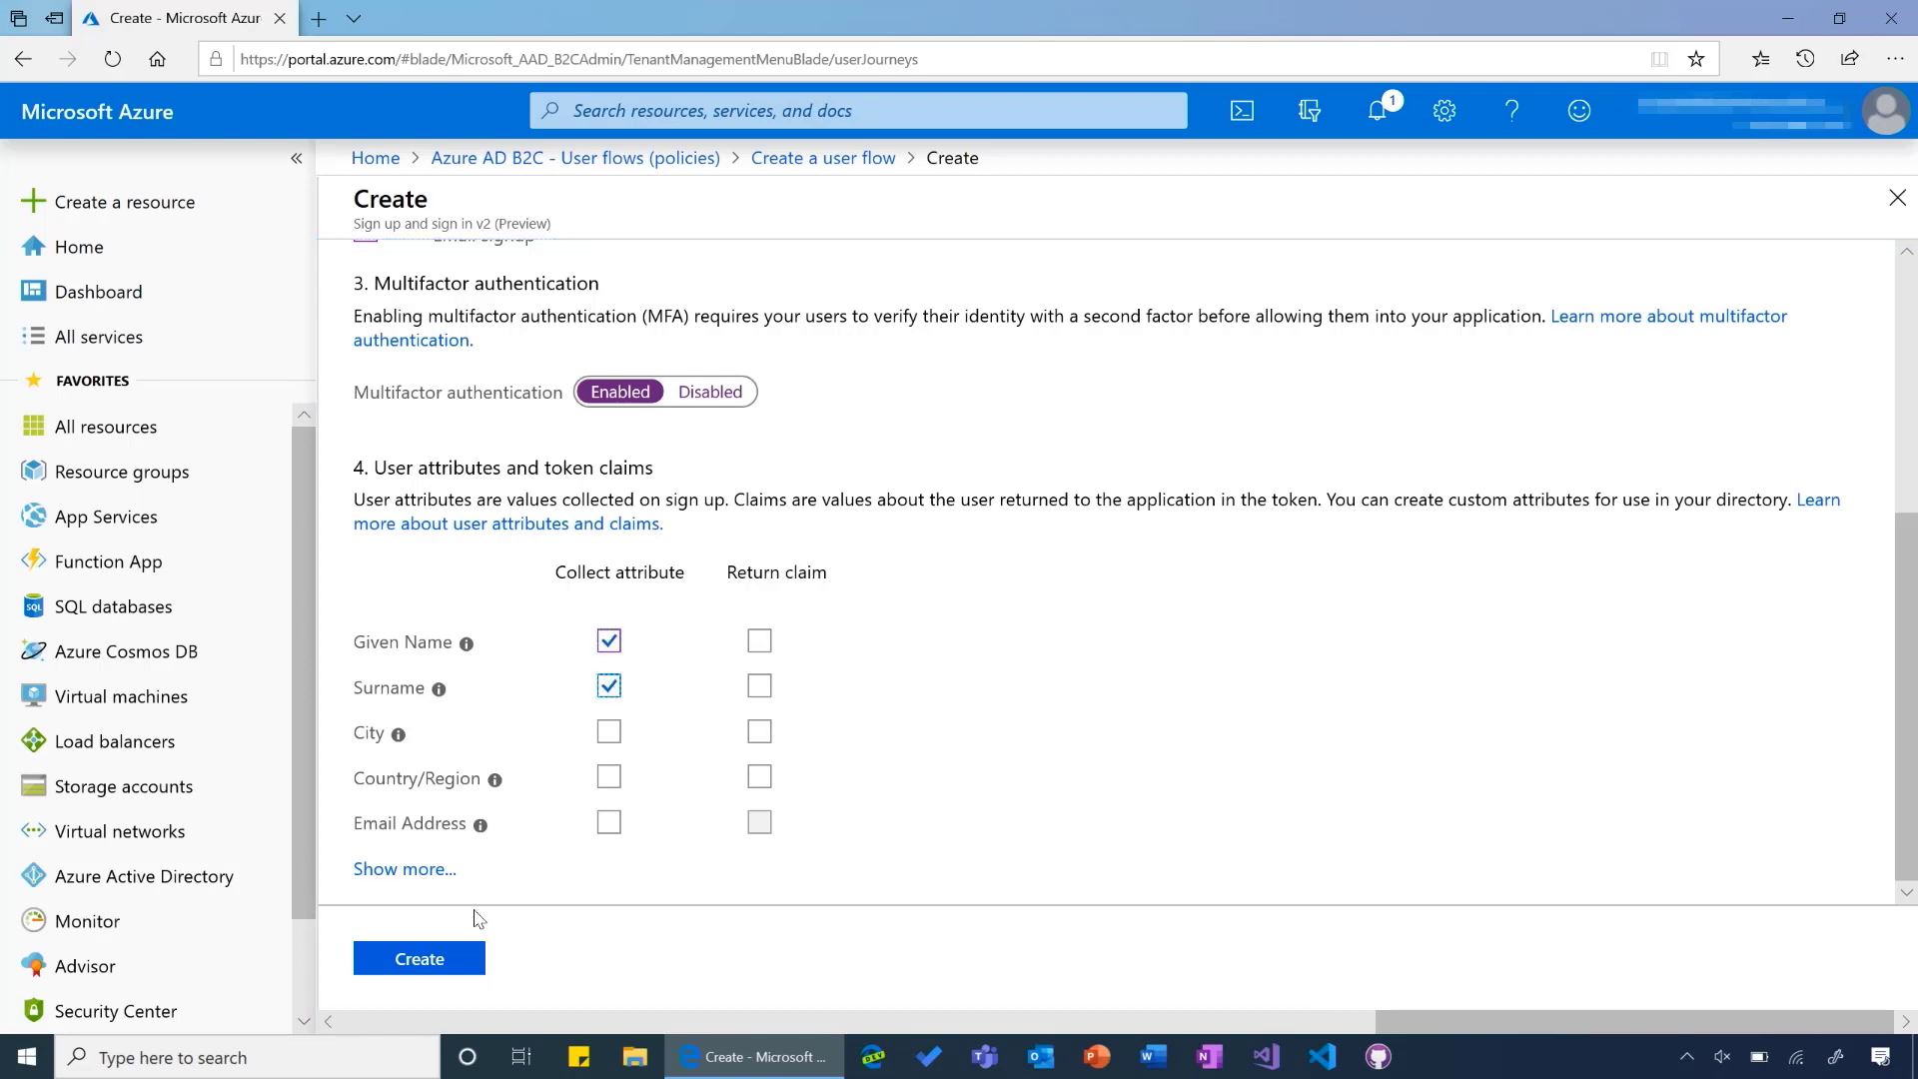
pyautogui.click(440, 950)
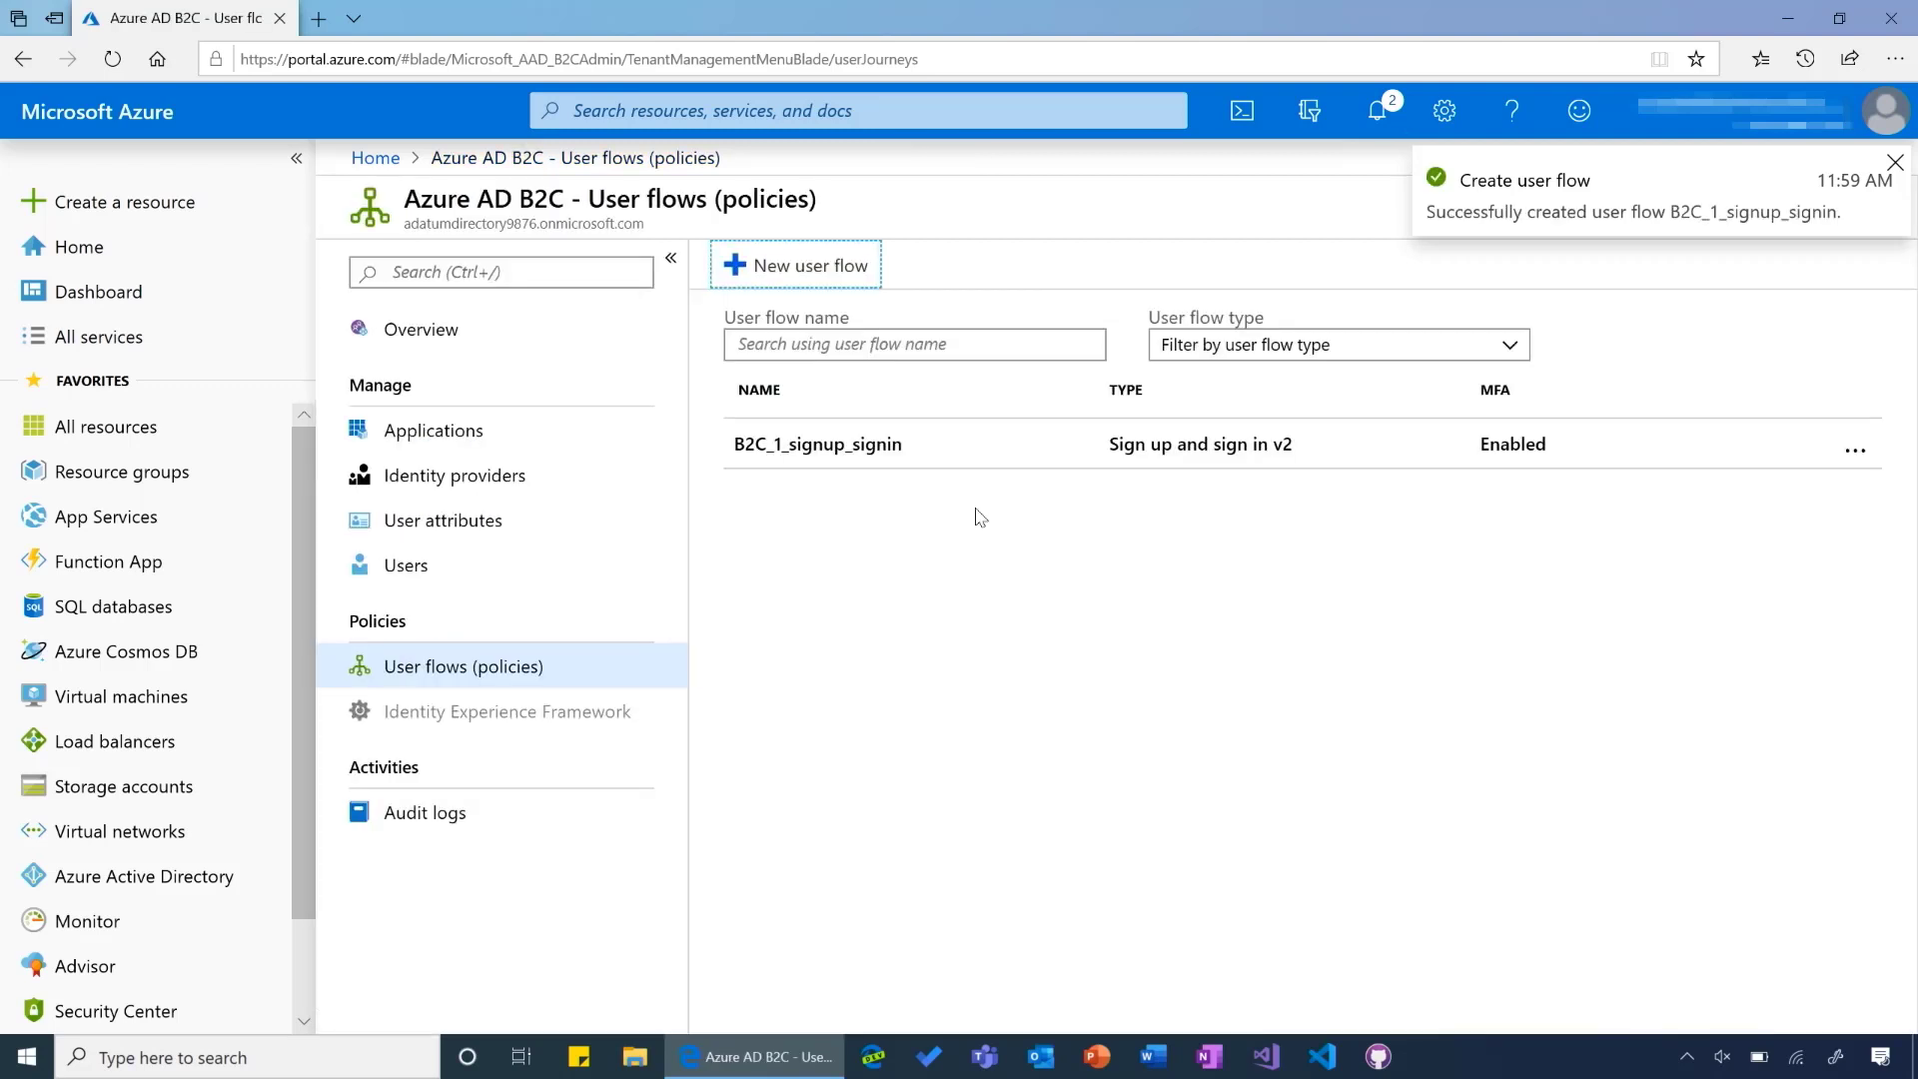
# Set B2C_1_signup_signin's password complexity to Custom in its Properties.
pyautogui.click(941, 460)
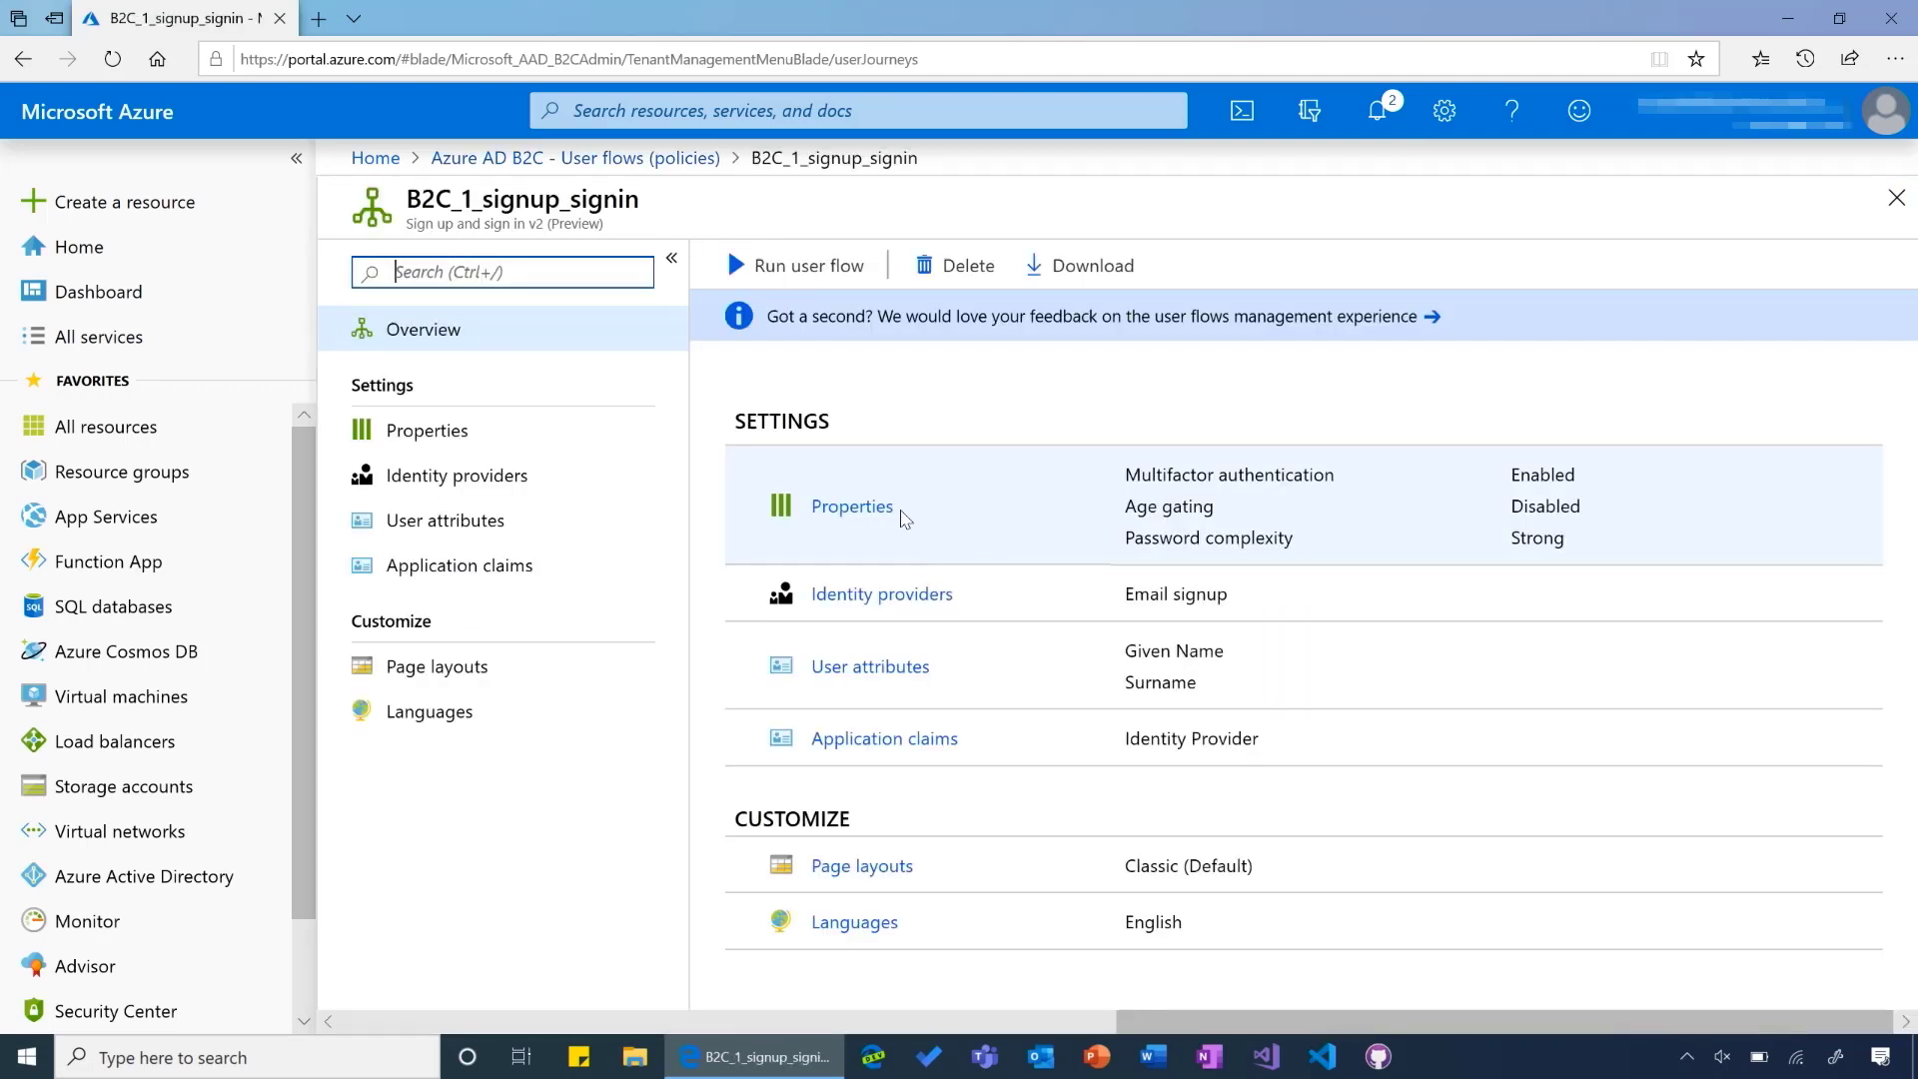
pyautogui.click(878, 516)
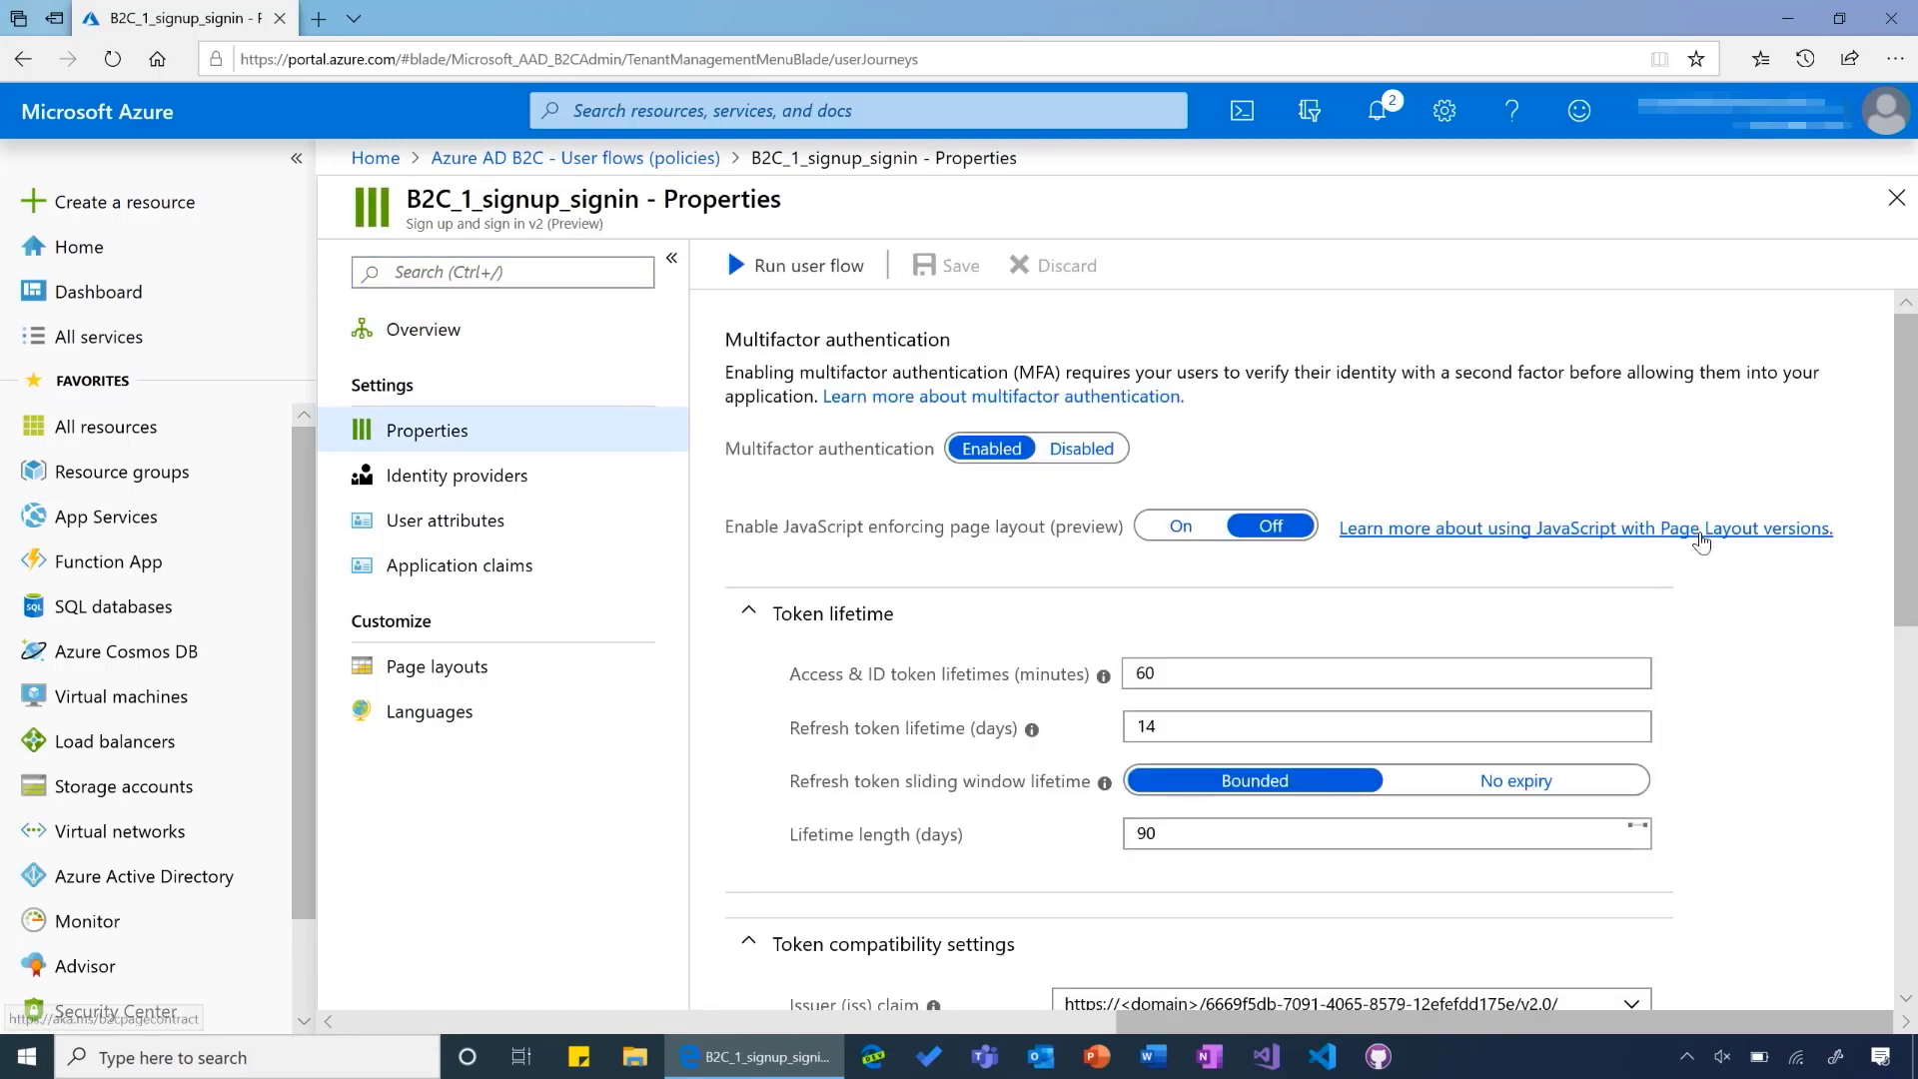
pyautogui.scroll(-2, 1311, 450)
pyautogui.scroll(2, 1155, 425)
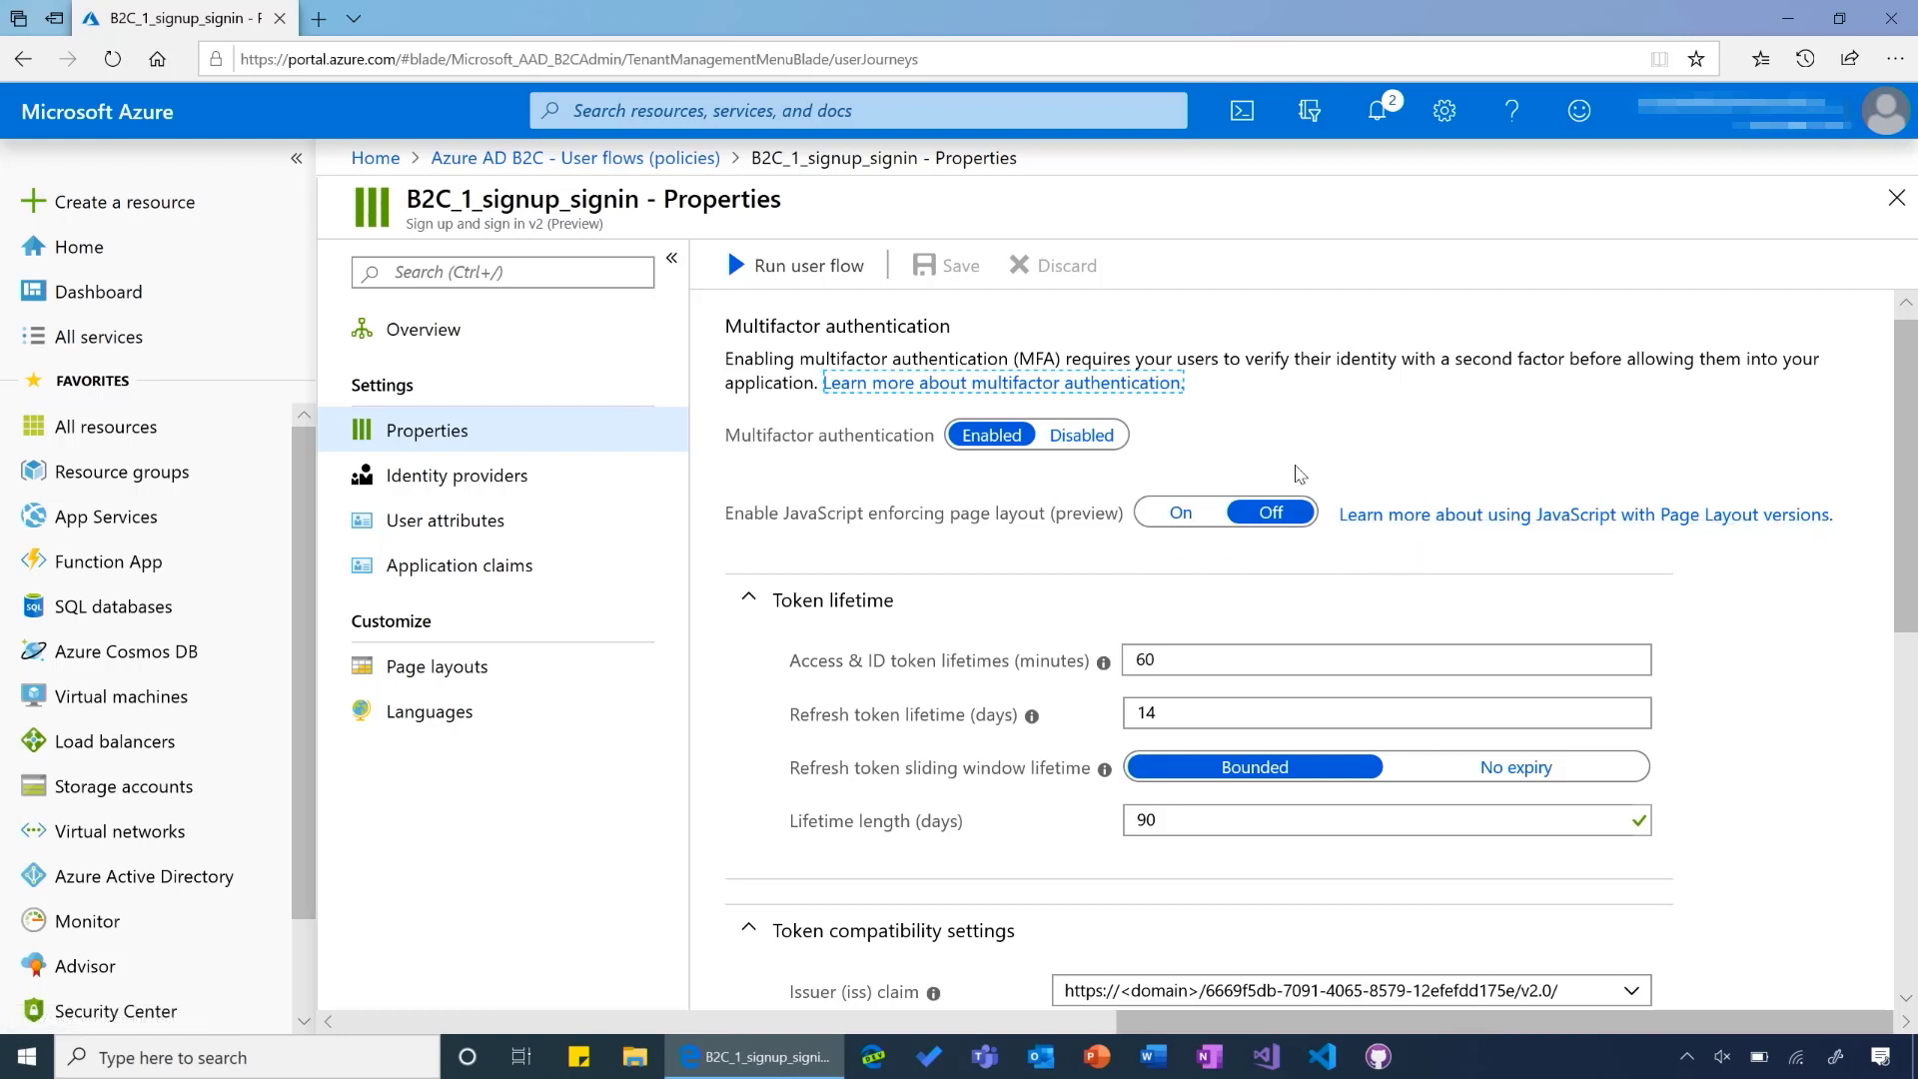
pyautogui.scroll(-1, 1051, 549)
pyautogui.scroll(-1, 1058, 525)
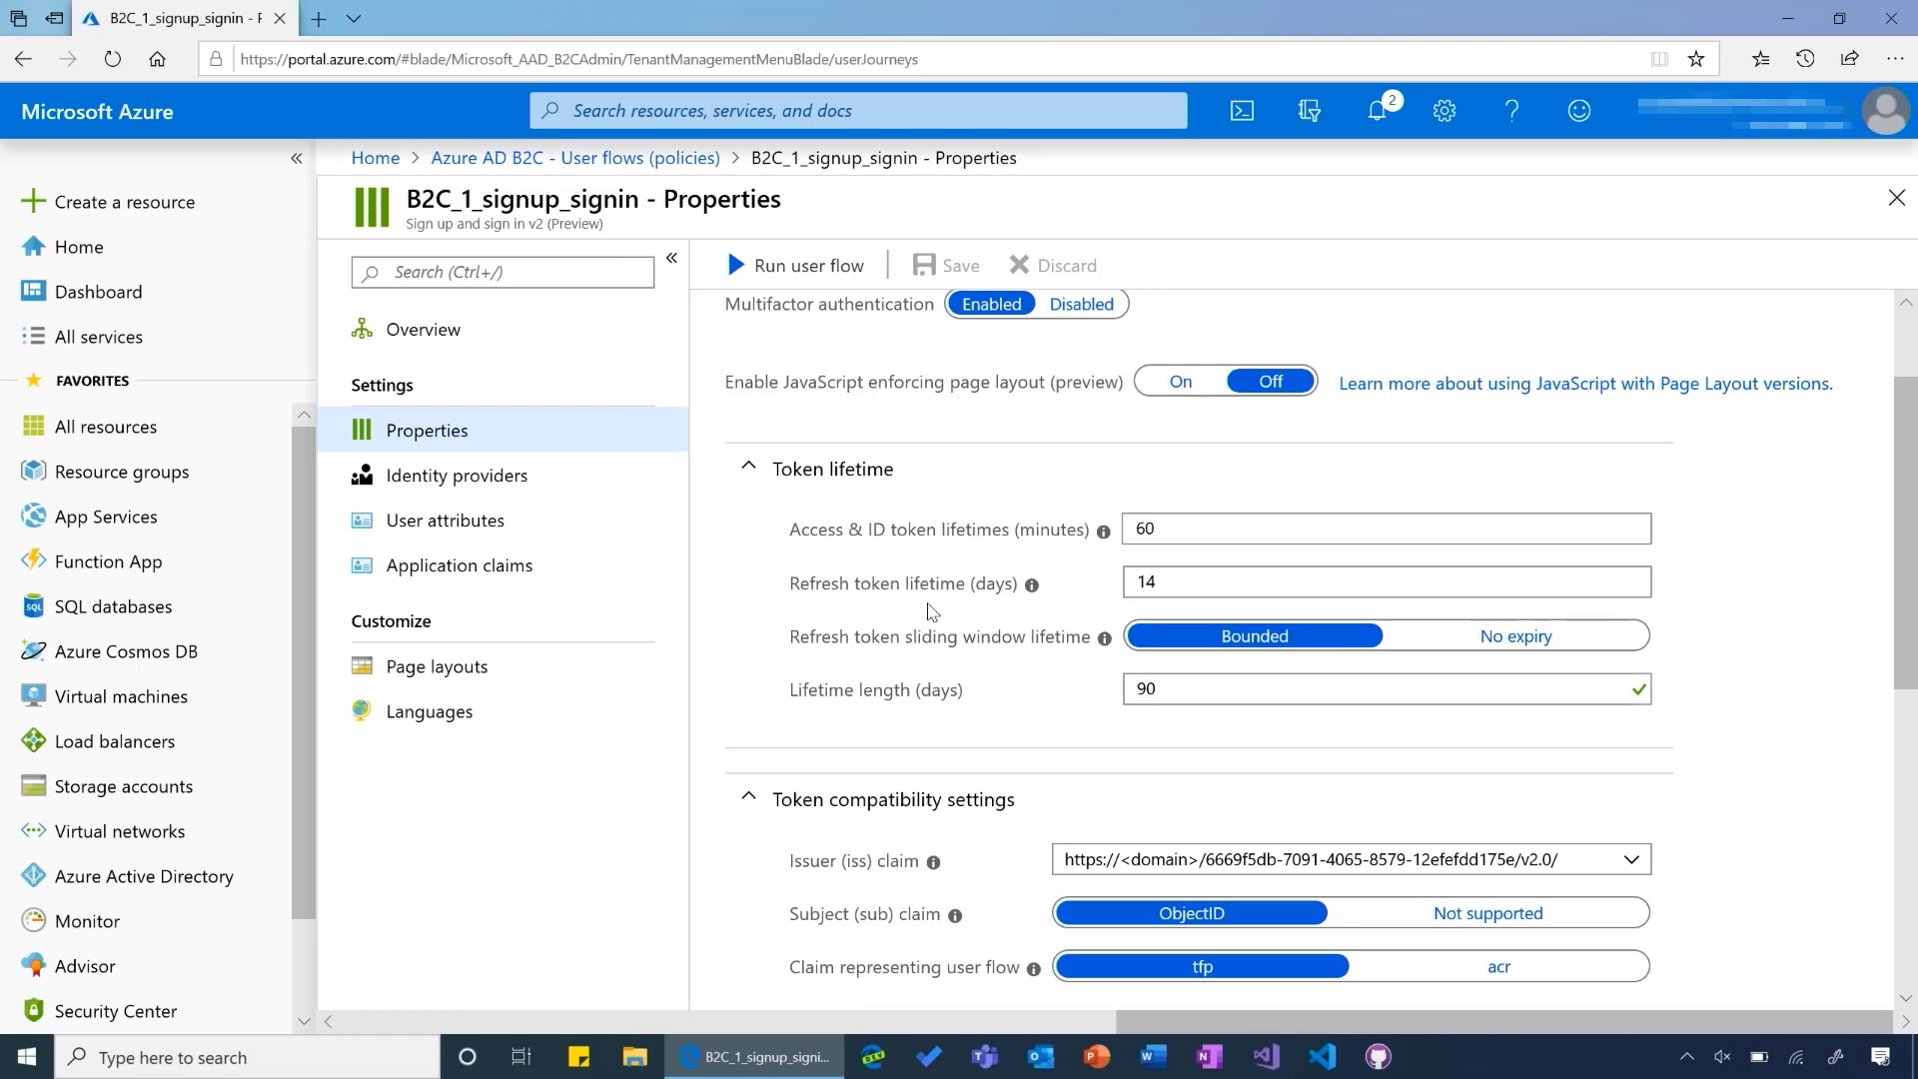
pyautogui.scroll(-2, 934, 613)
pyautogui.scroll(-2, 934, 613)
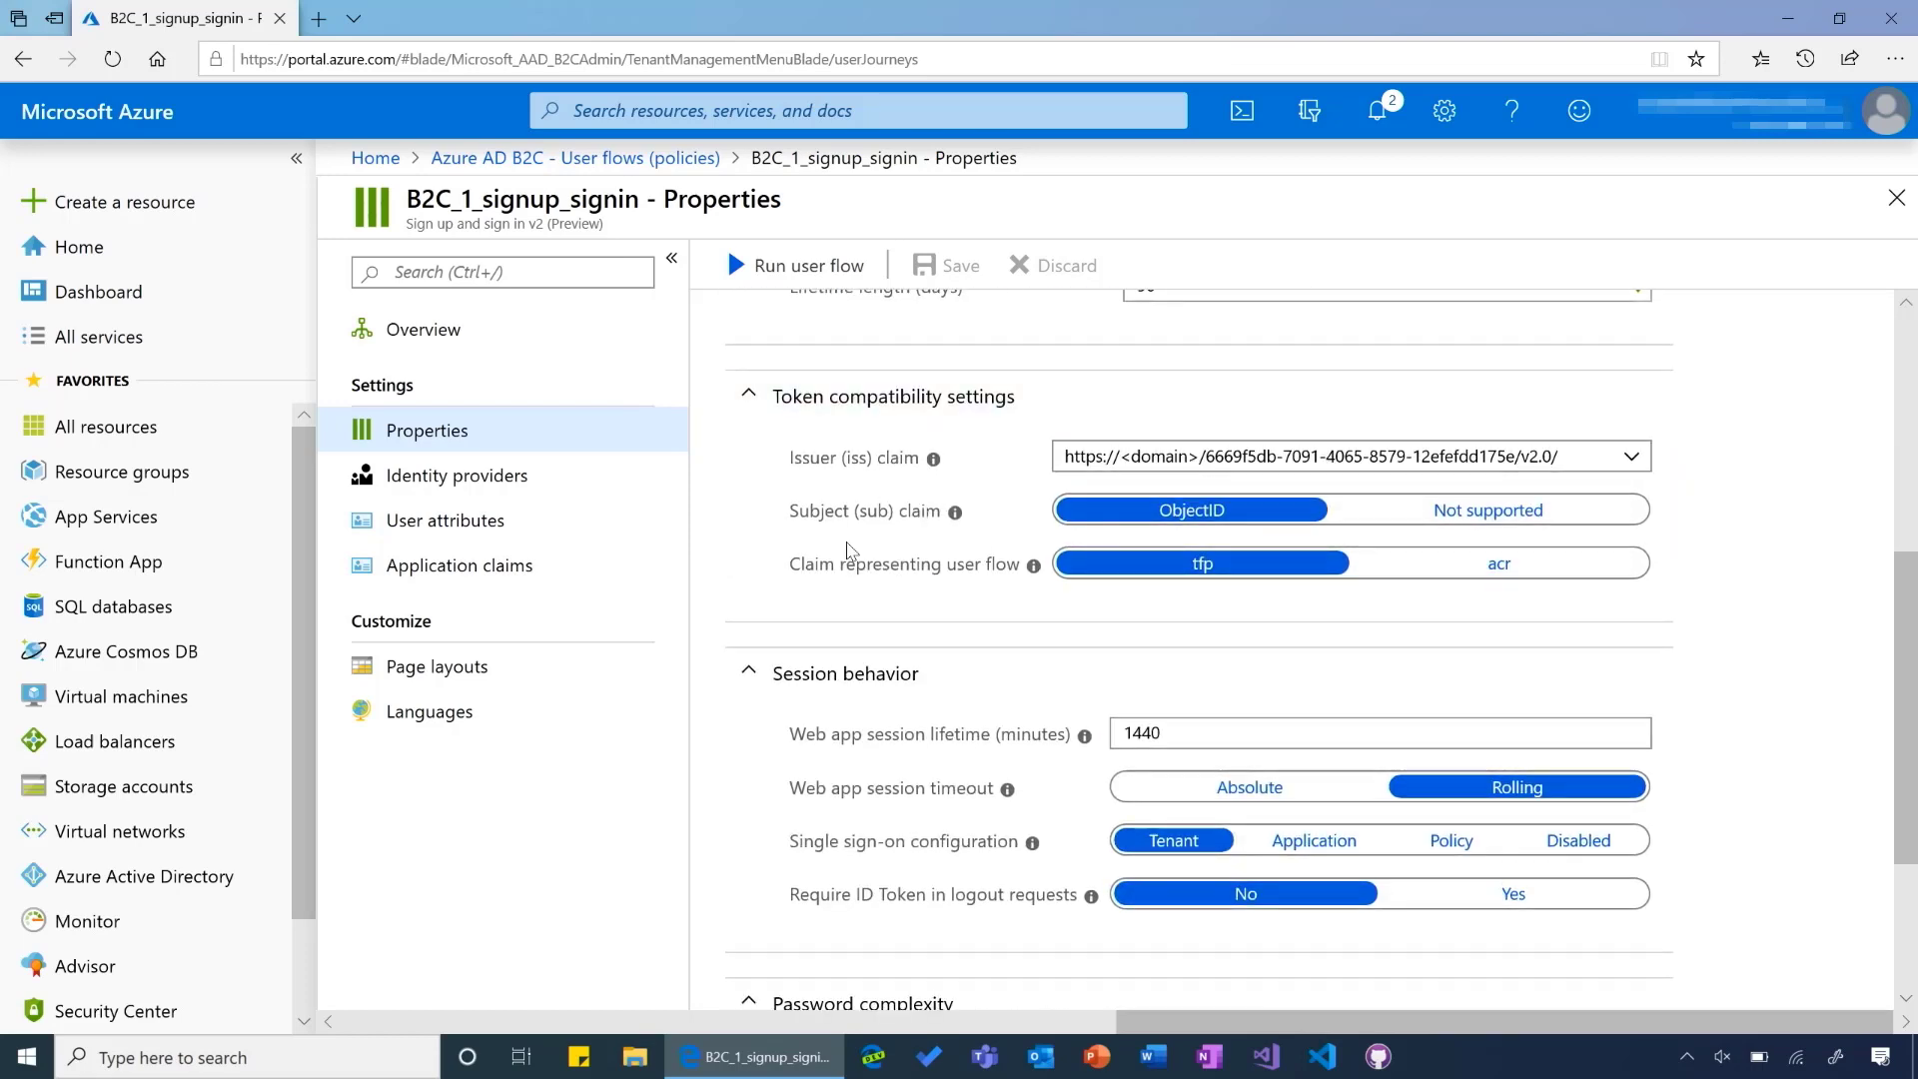
pyautogui.scroll(-2, 925, 516)
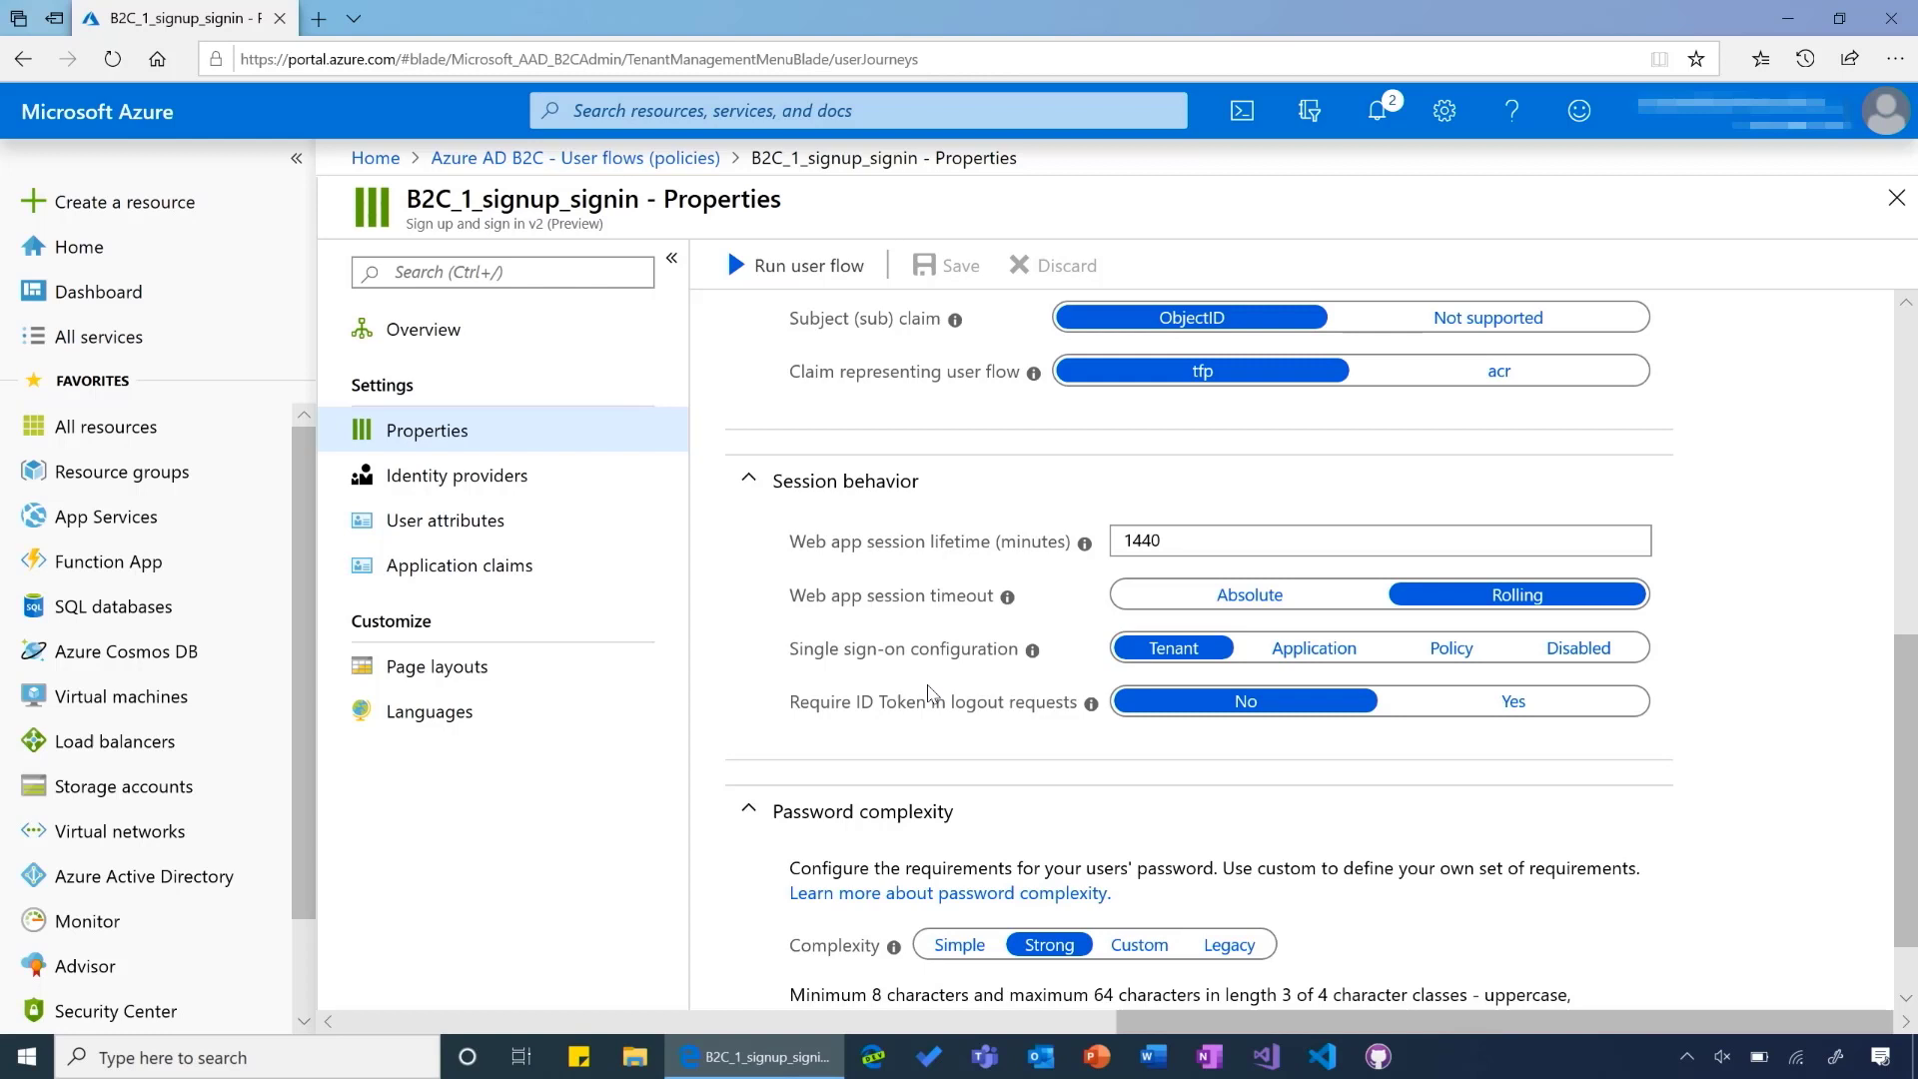
pyautogui.scroll(-1, 954, 690)
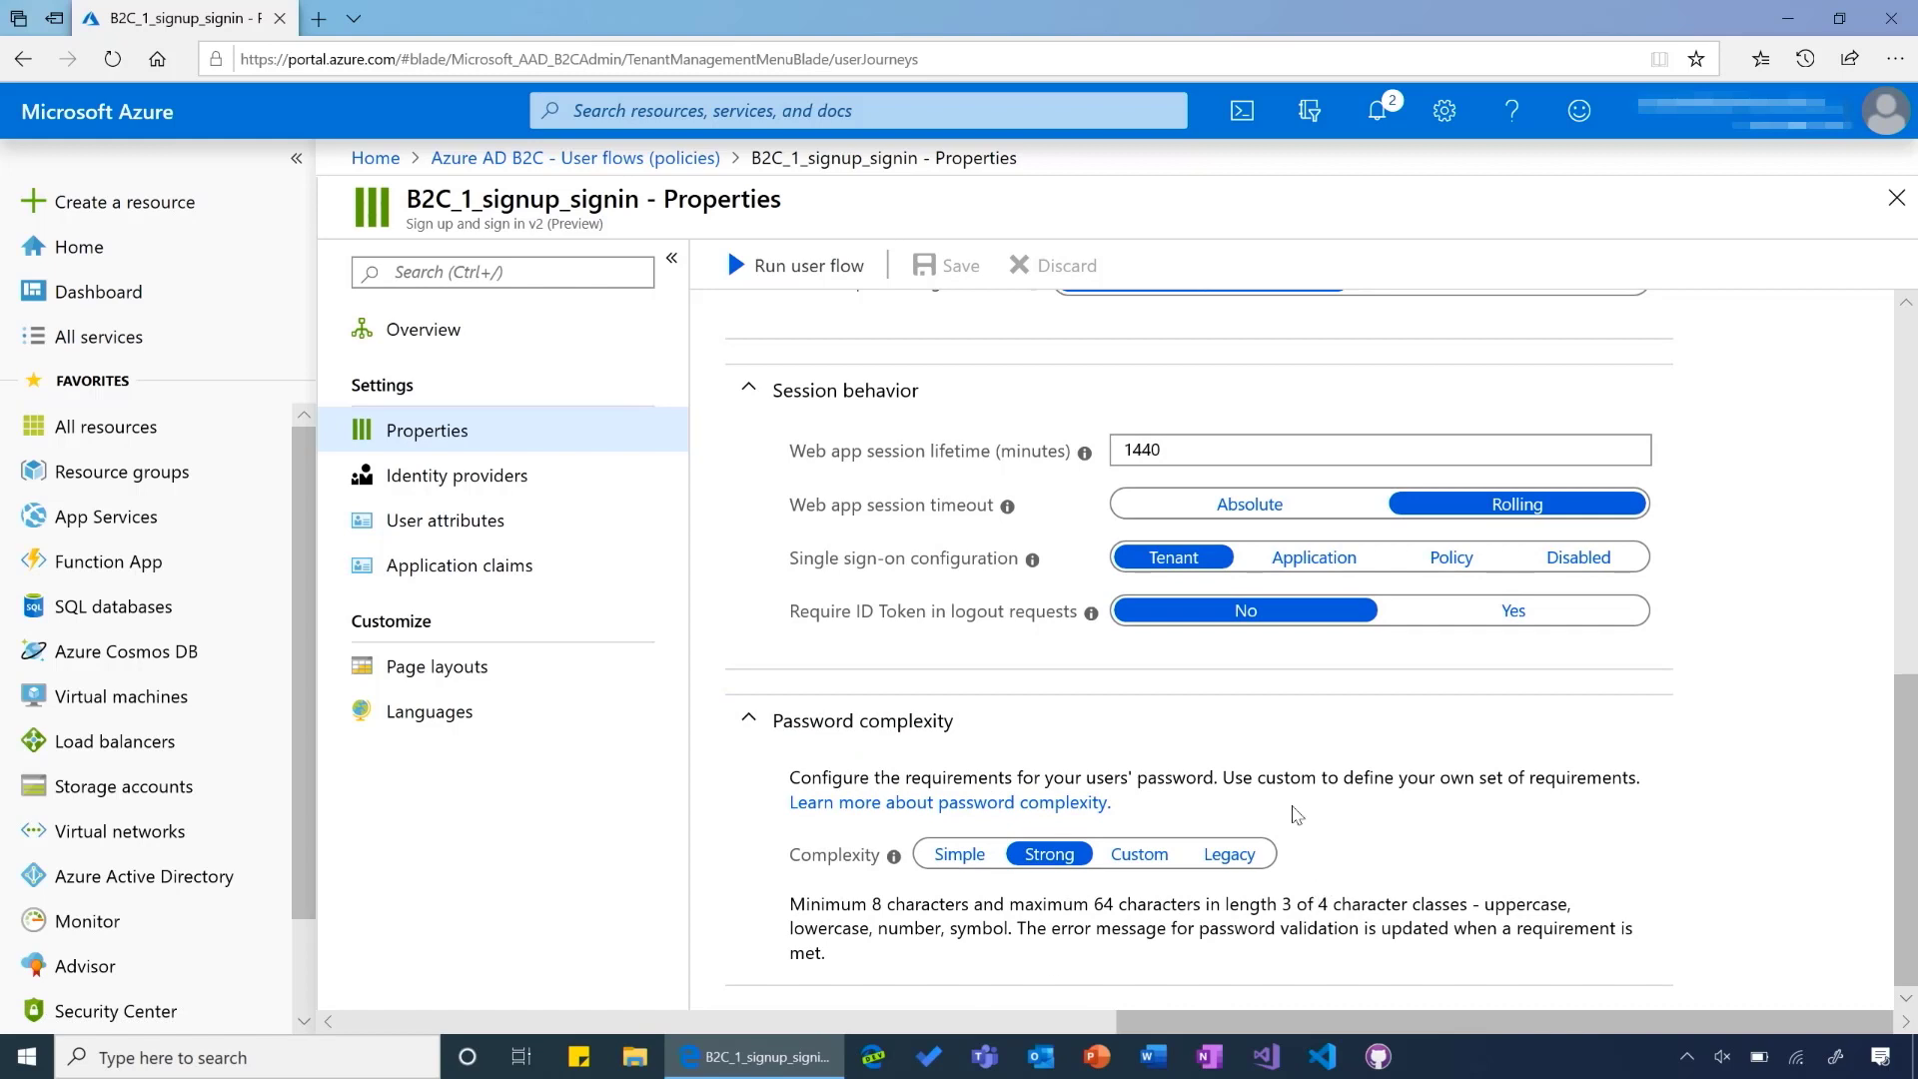
pyautogui.click(1140, 855)
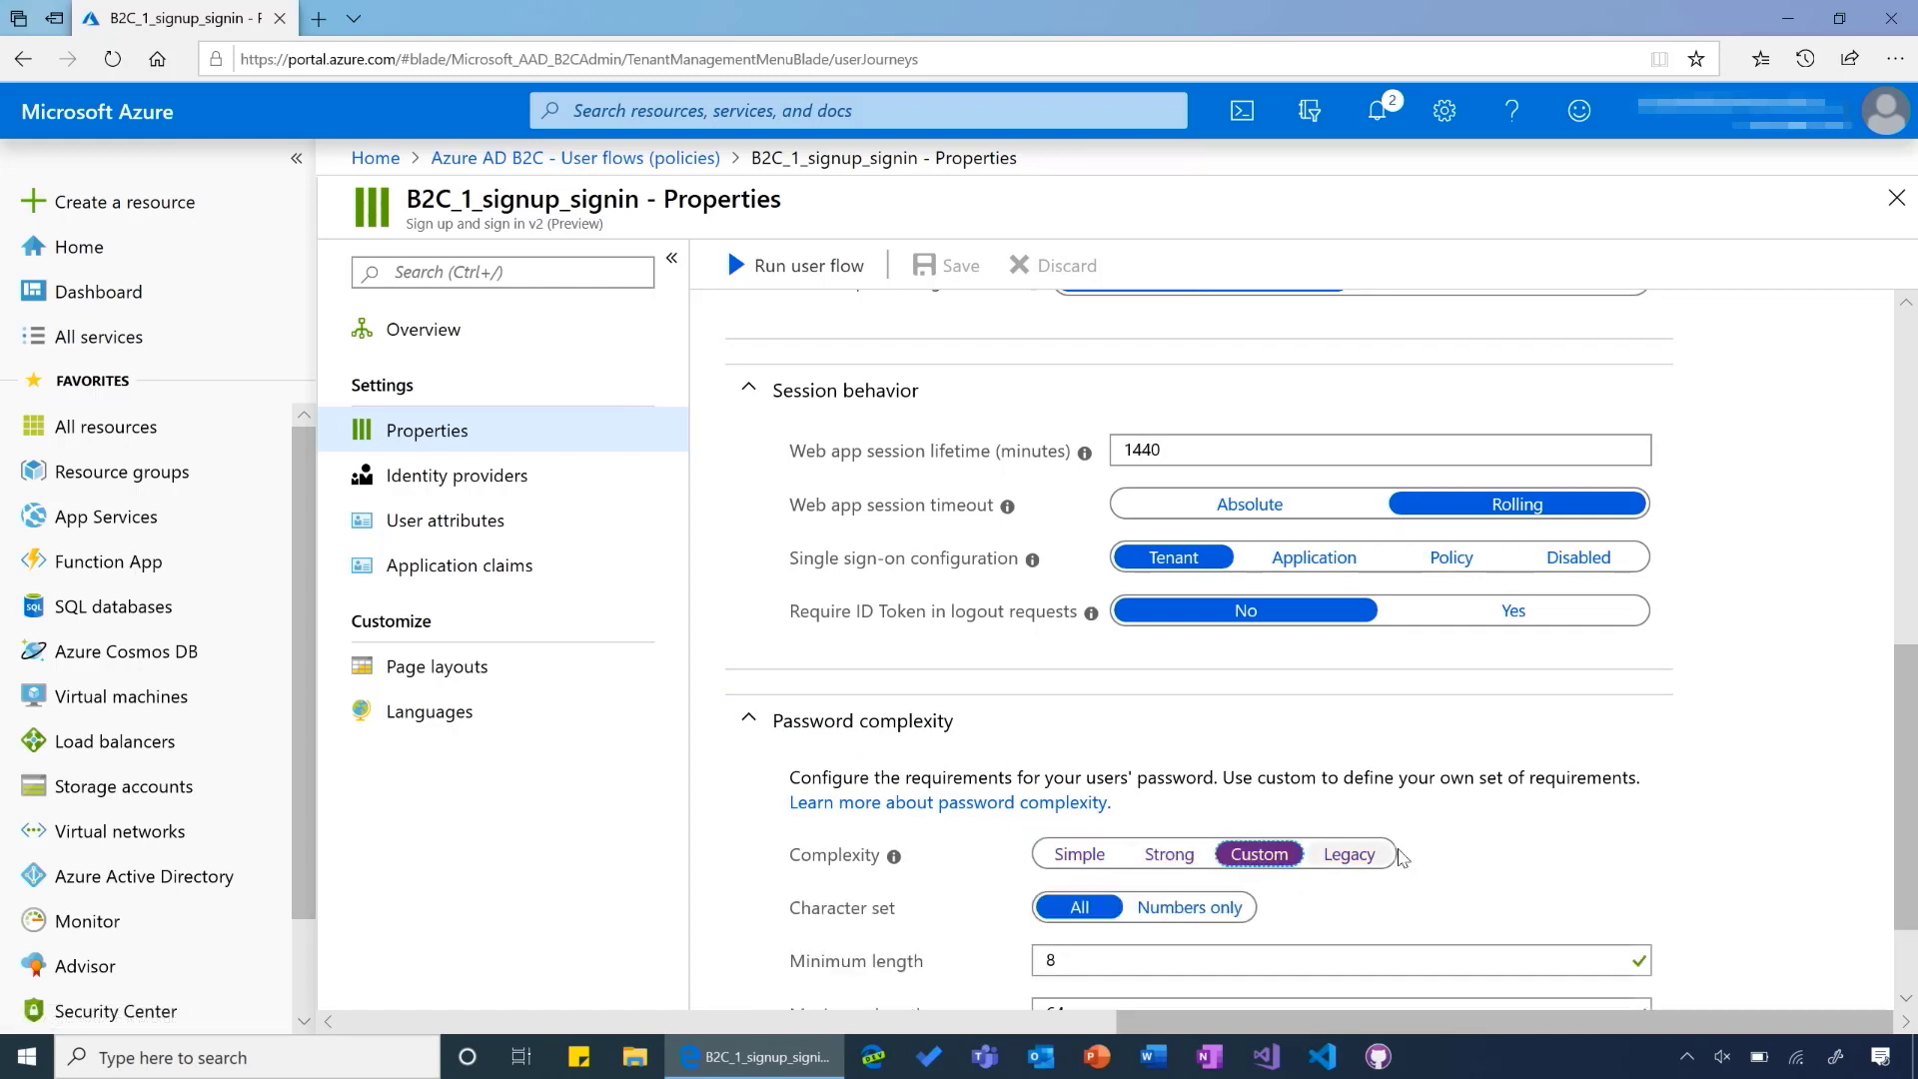
pyautogui.scroll(-1, 1400, 857)
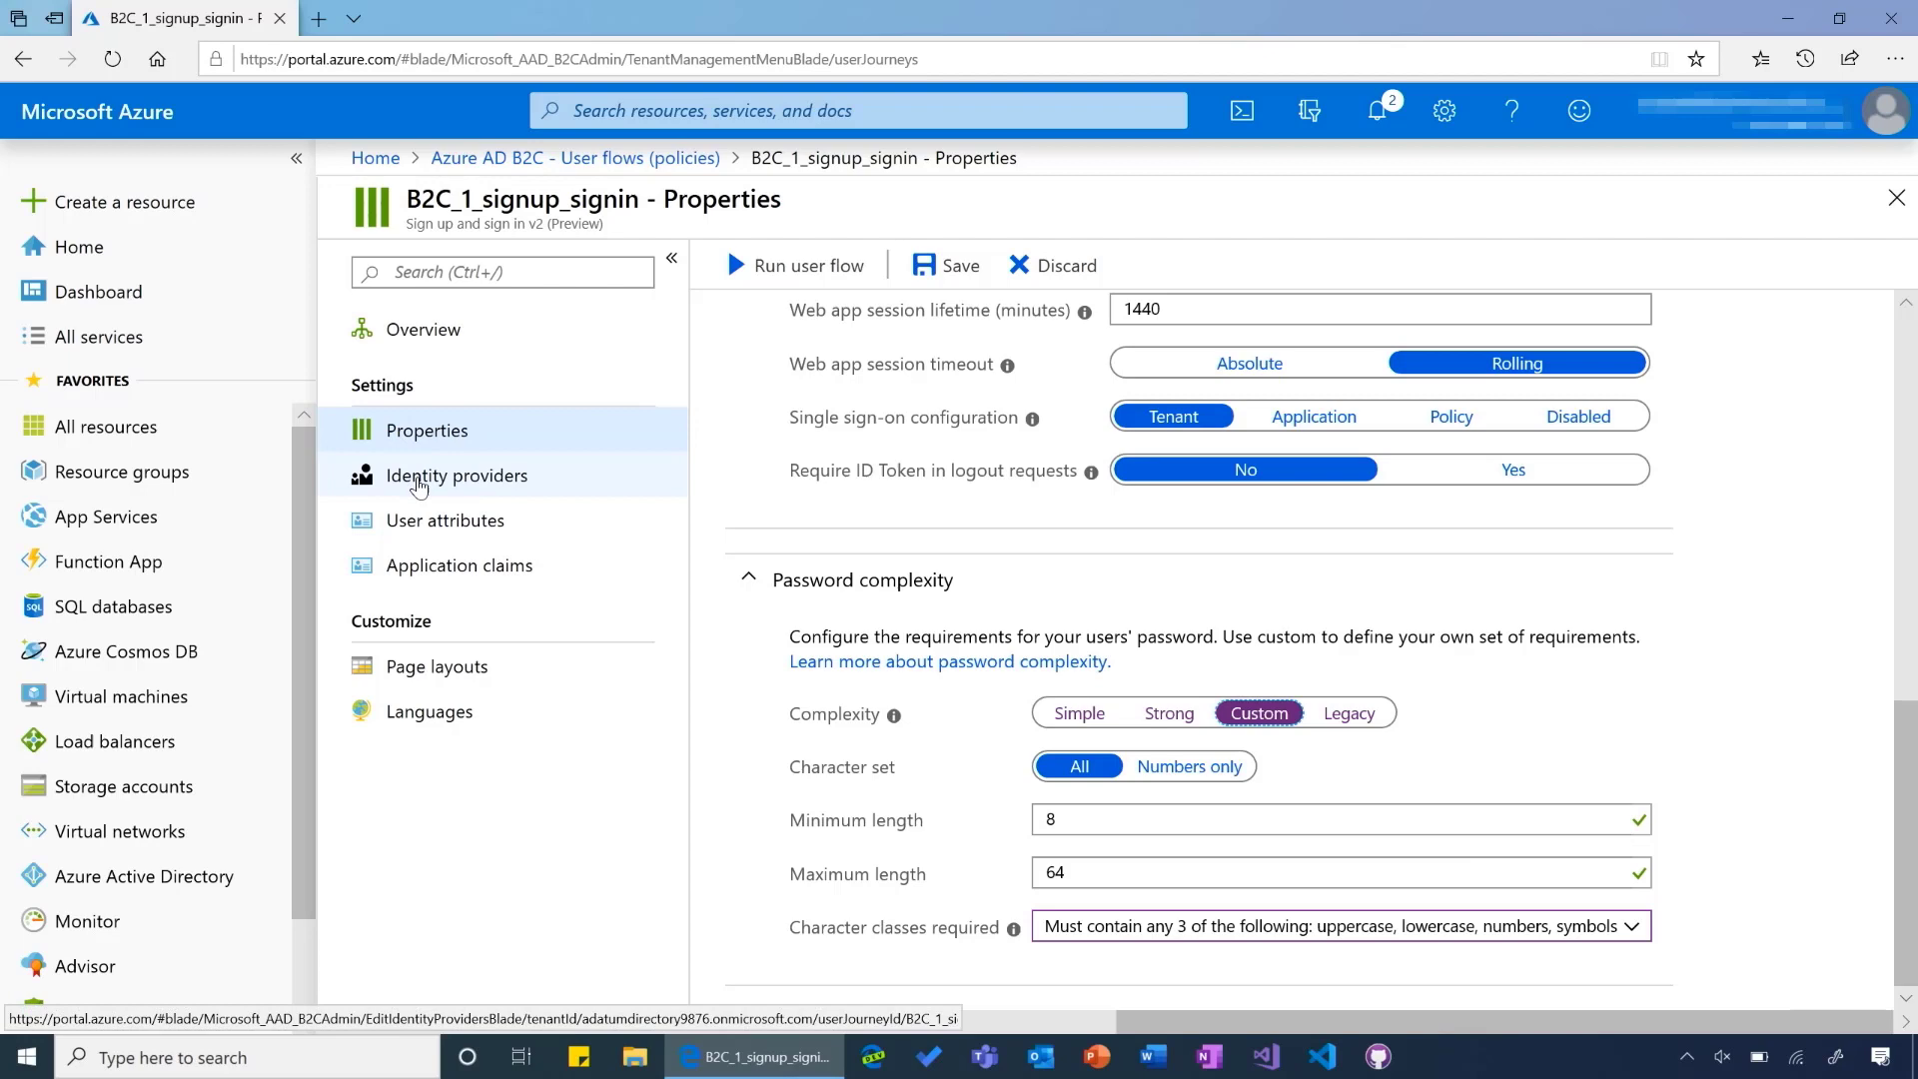
# Discard the unsaved password edits and review the flow's sign-up user attributes.
pyautogui.click(418, 487)
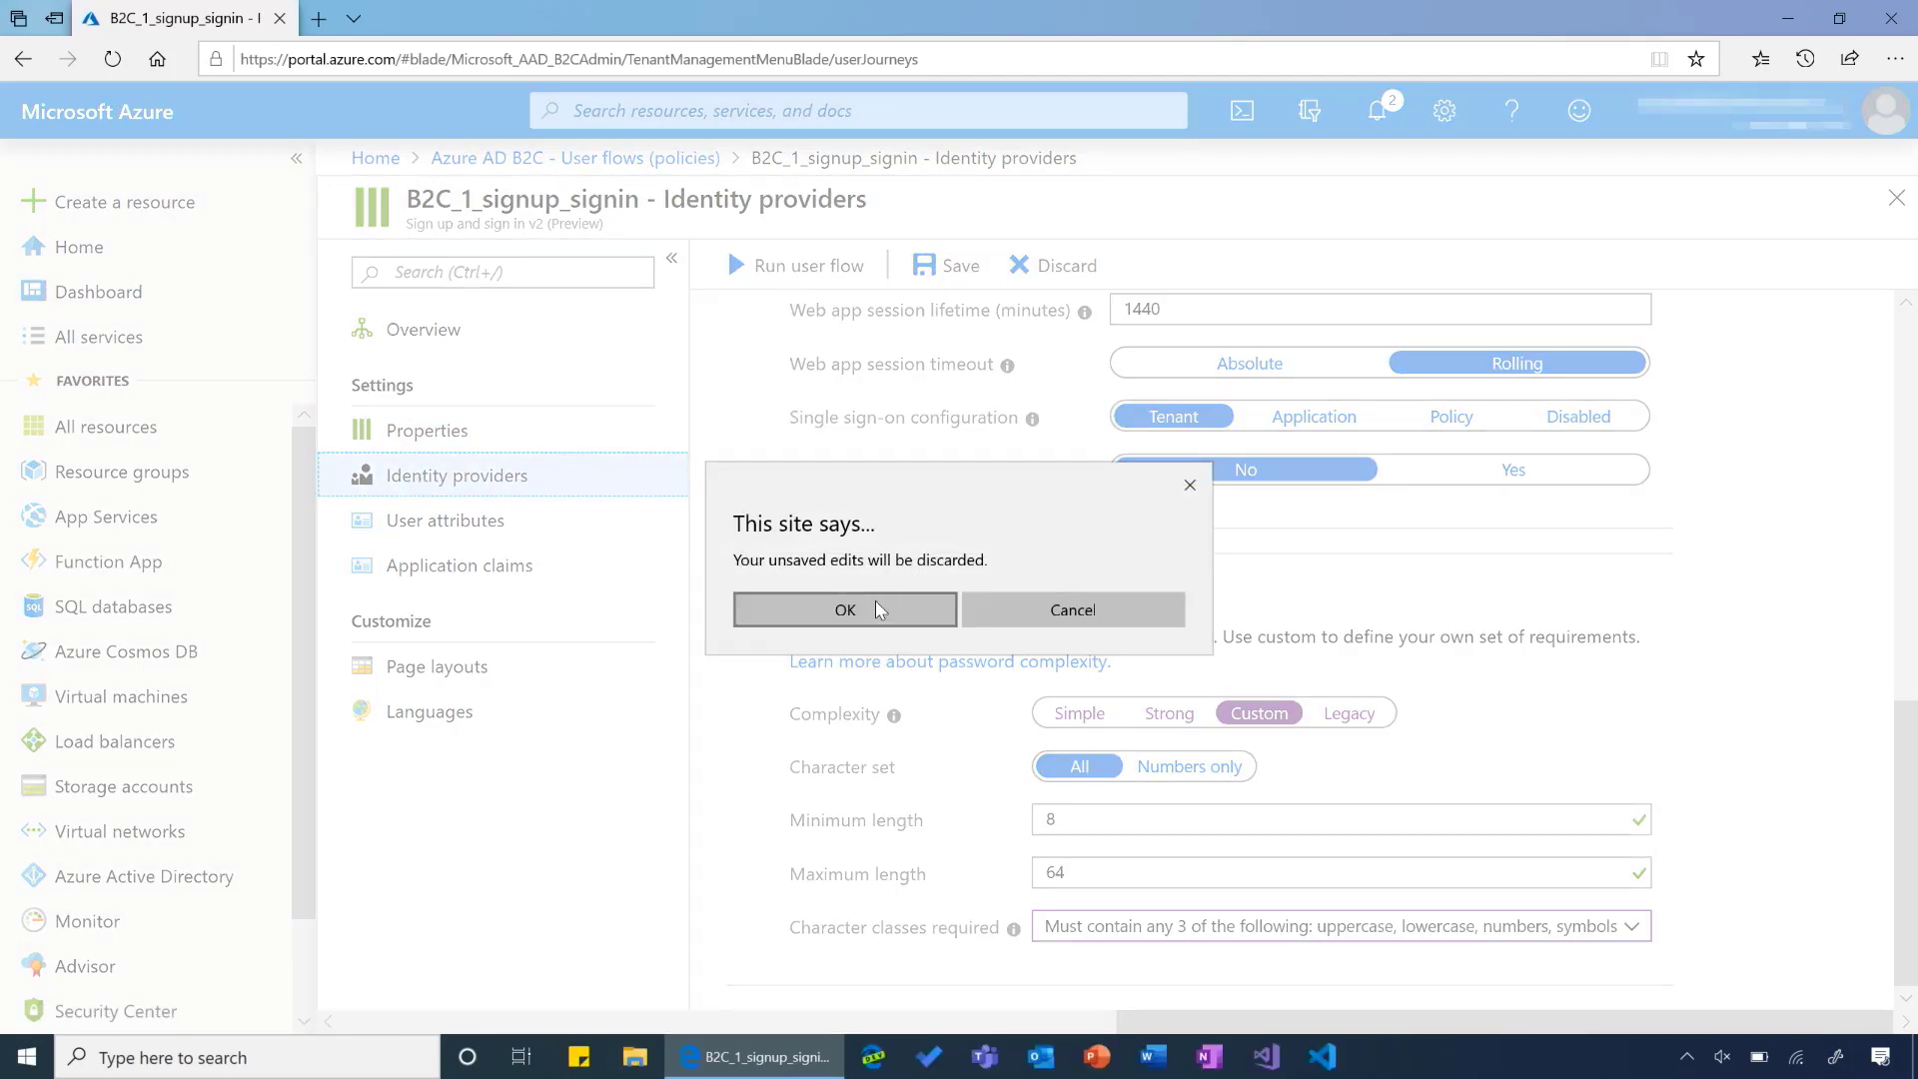
pyautogui.click(879, 609)
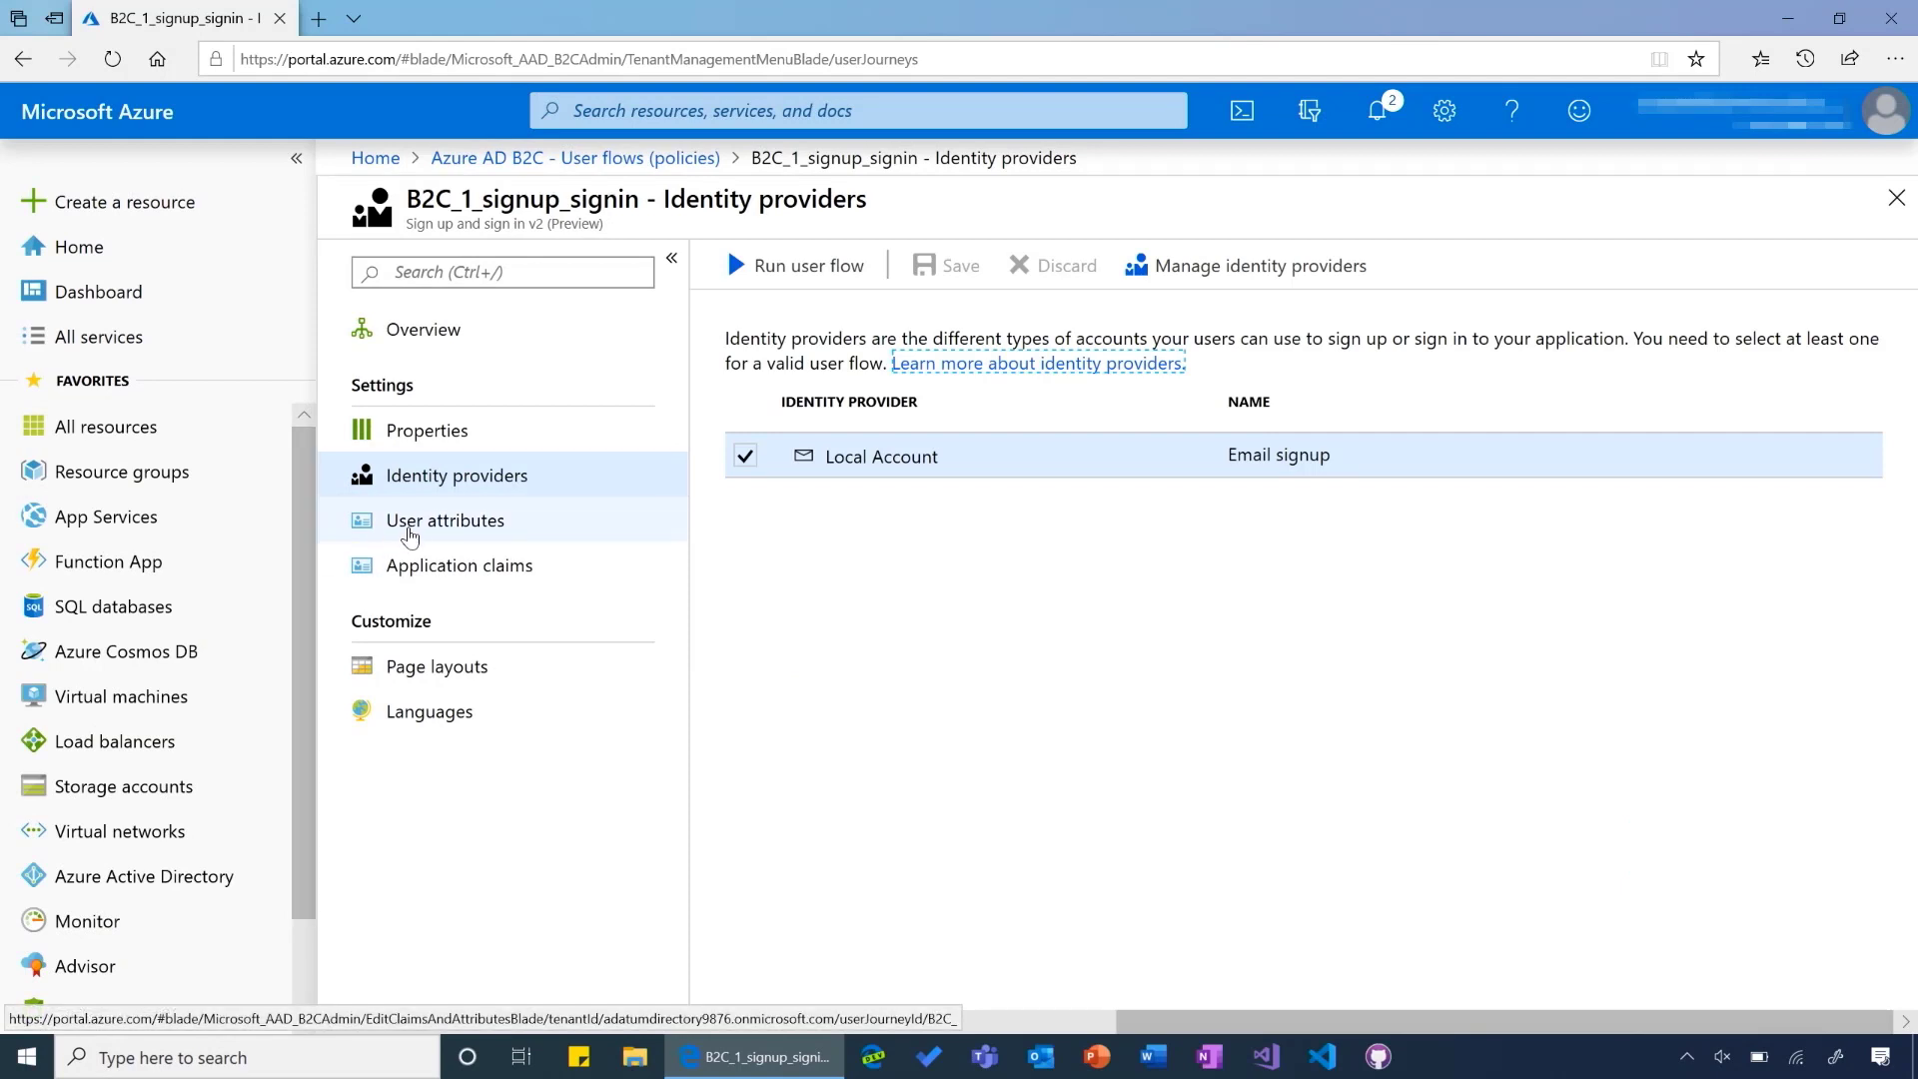
pyautogui.click(411, 529)
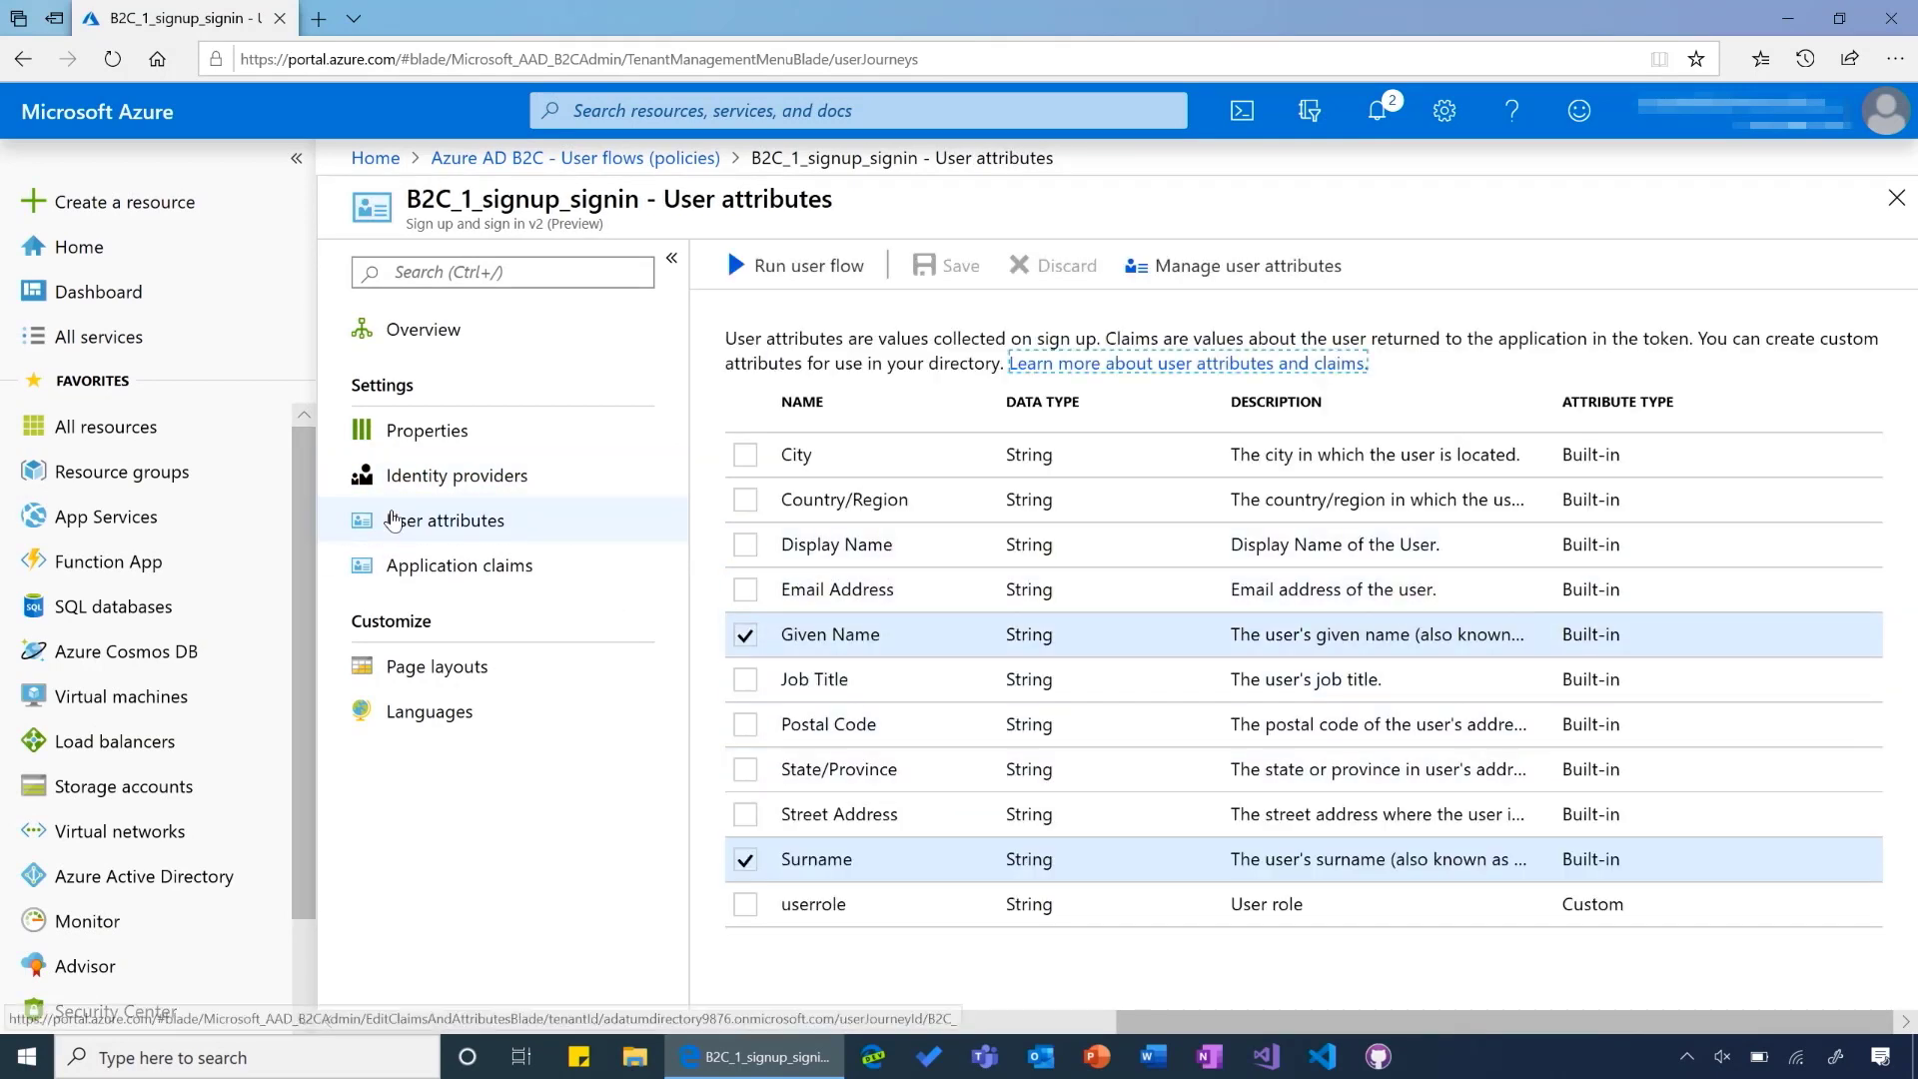
# Add the User is new and User's Object ID application claims and save them.
pyautogui.click(431, 570)
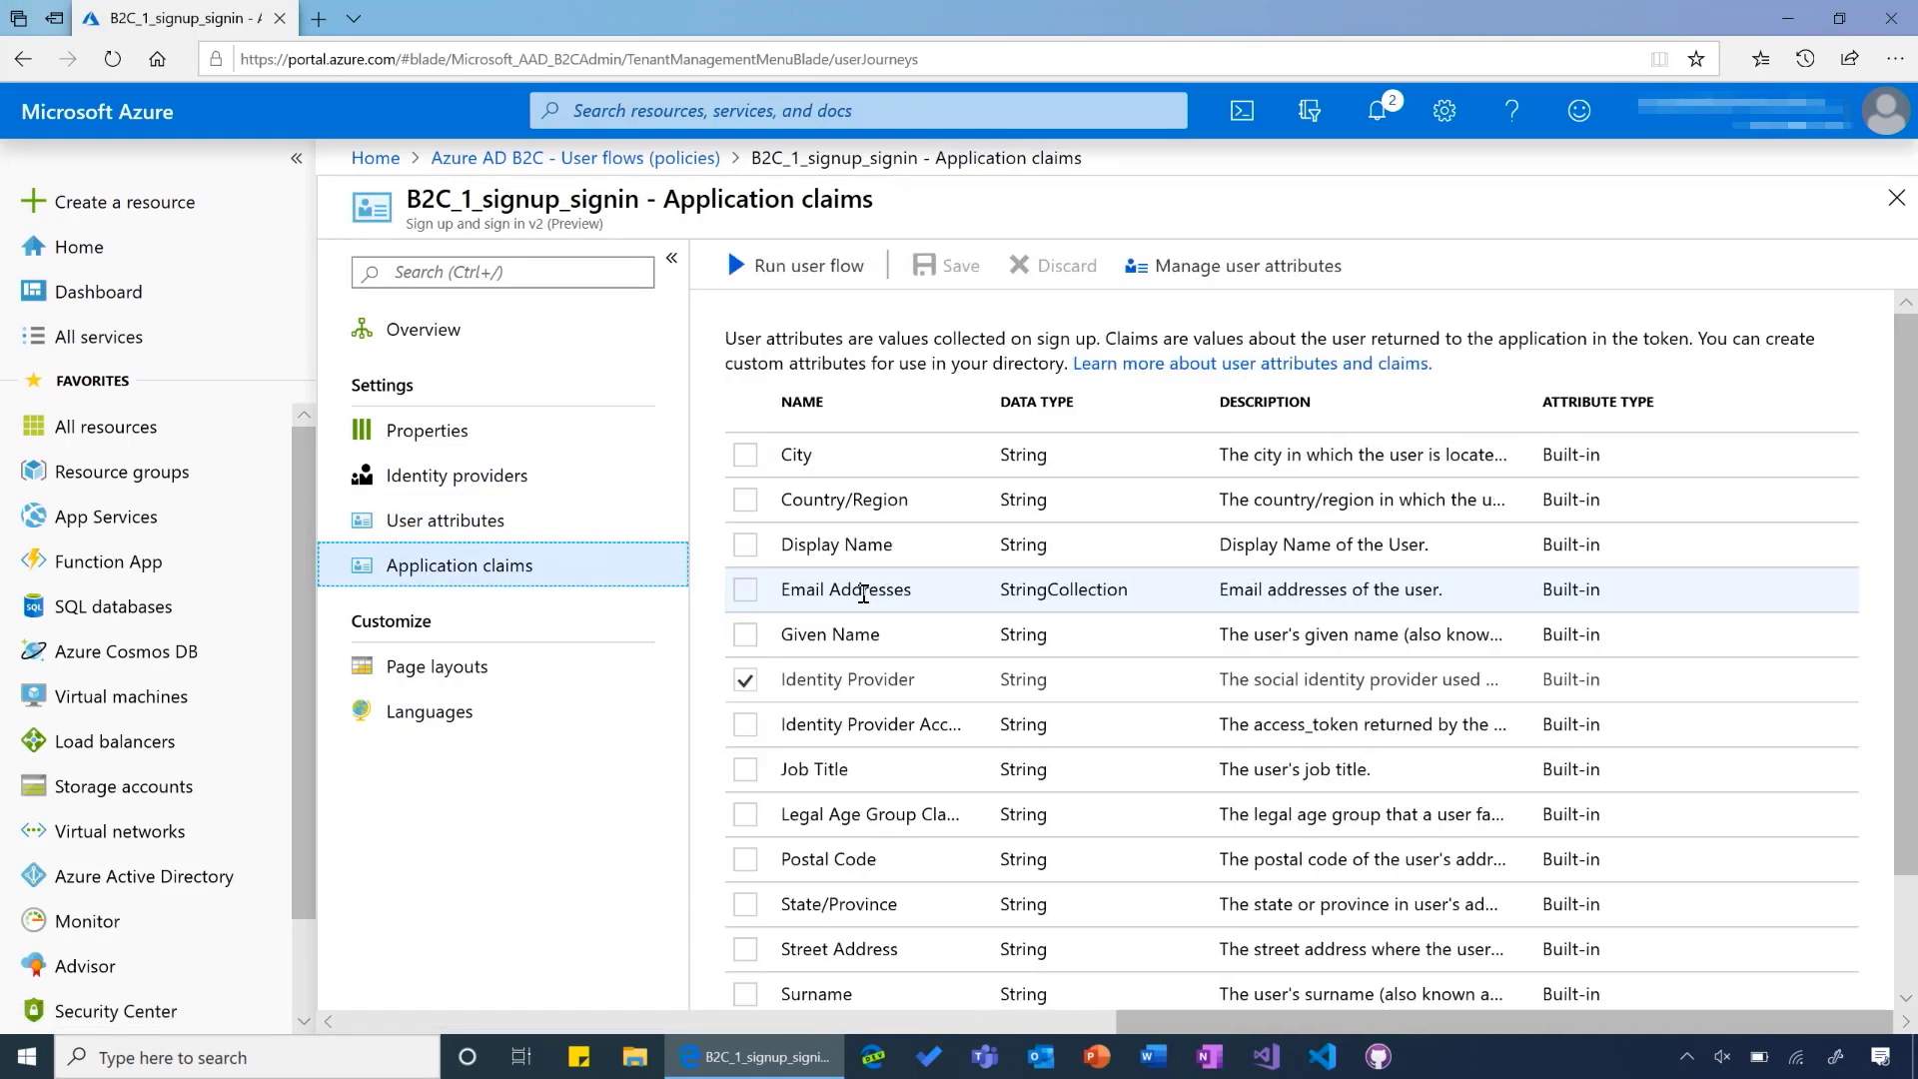
pyautogui.press('Tab')
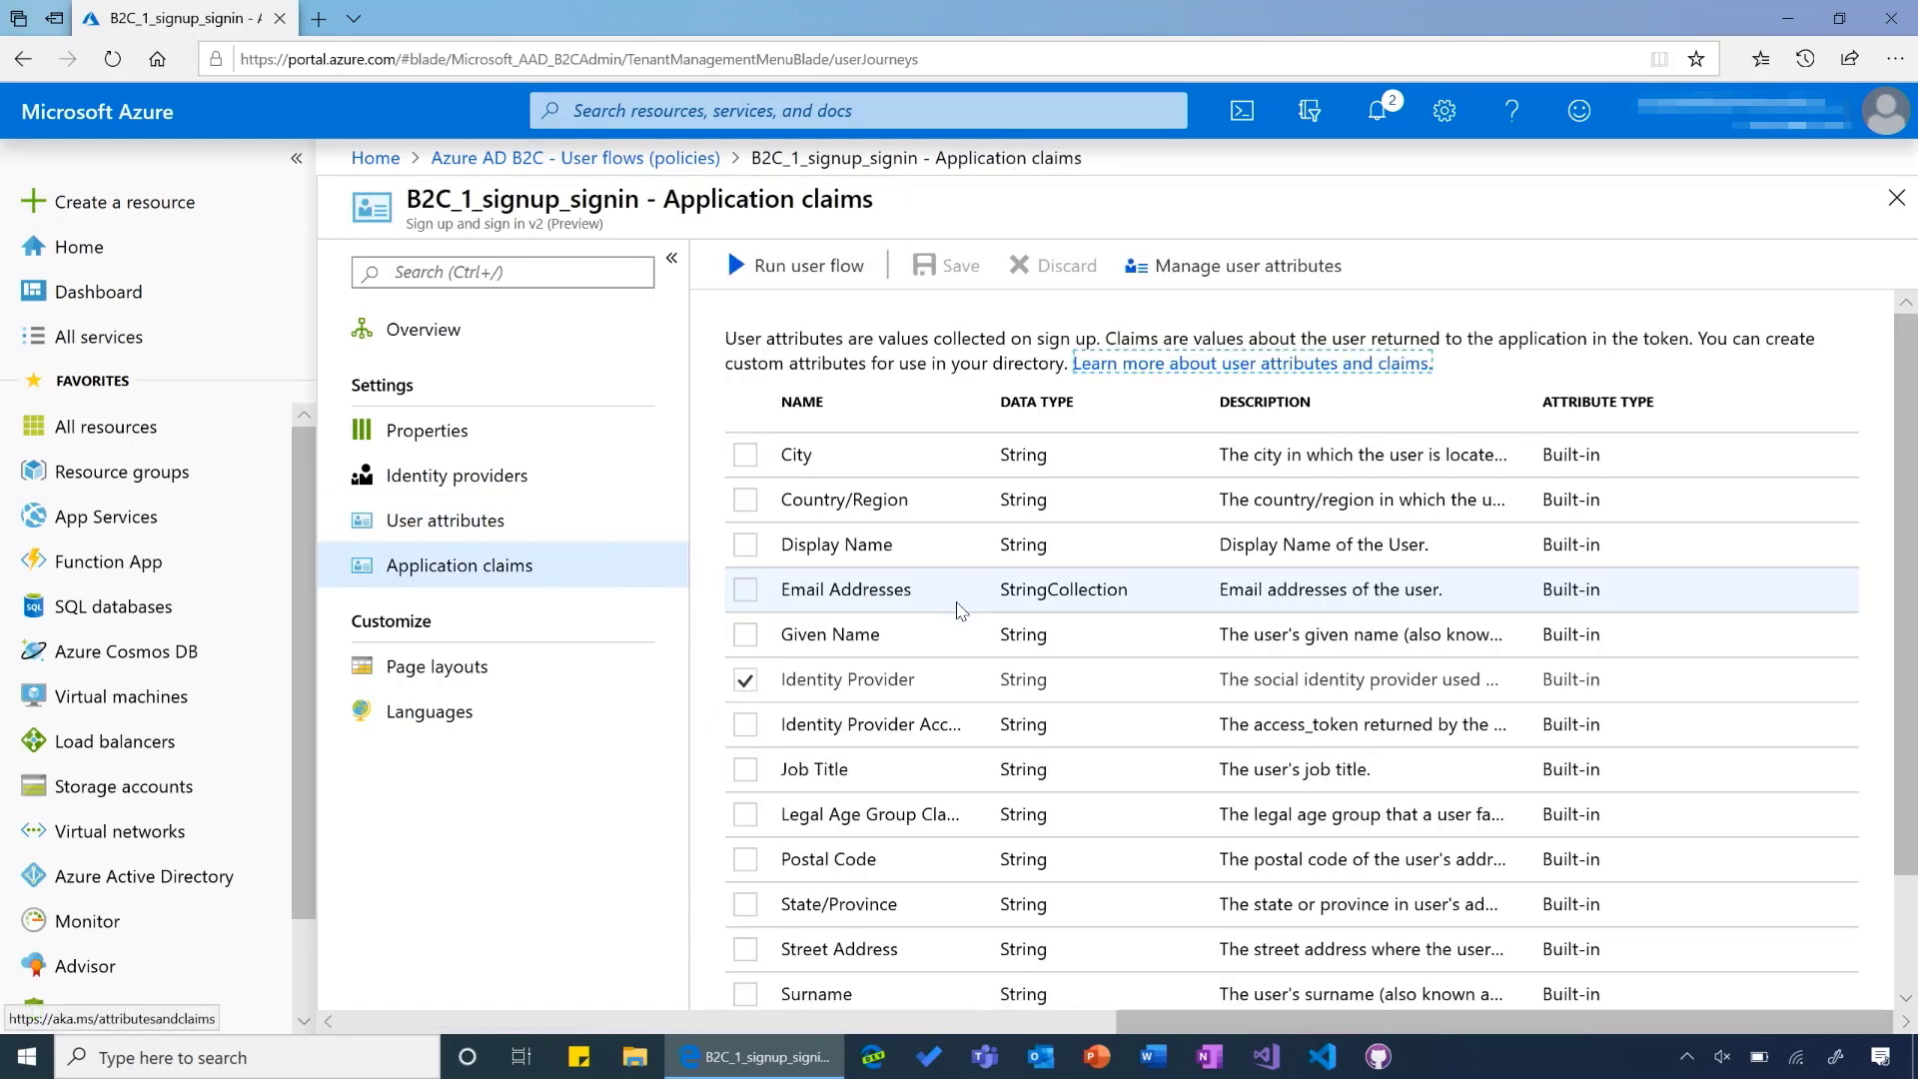
pyautogui.scroll(-2, 958, 610)
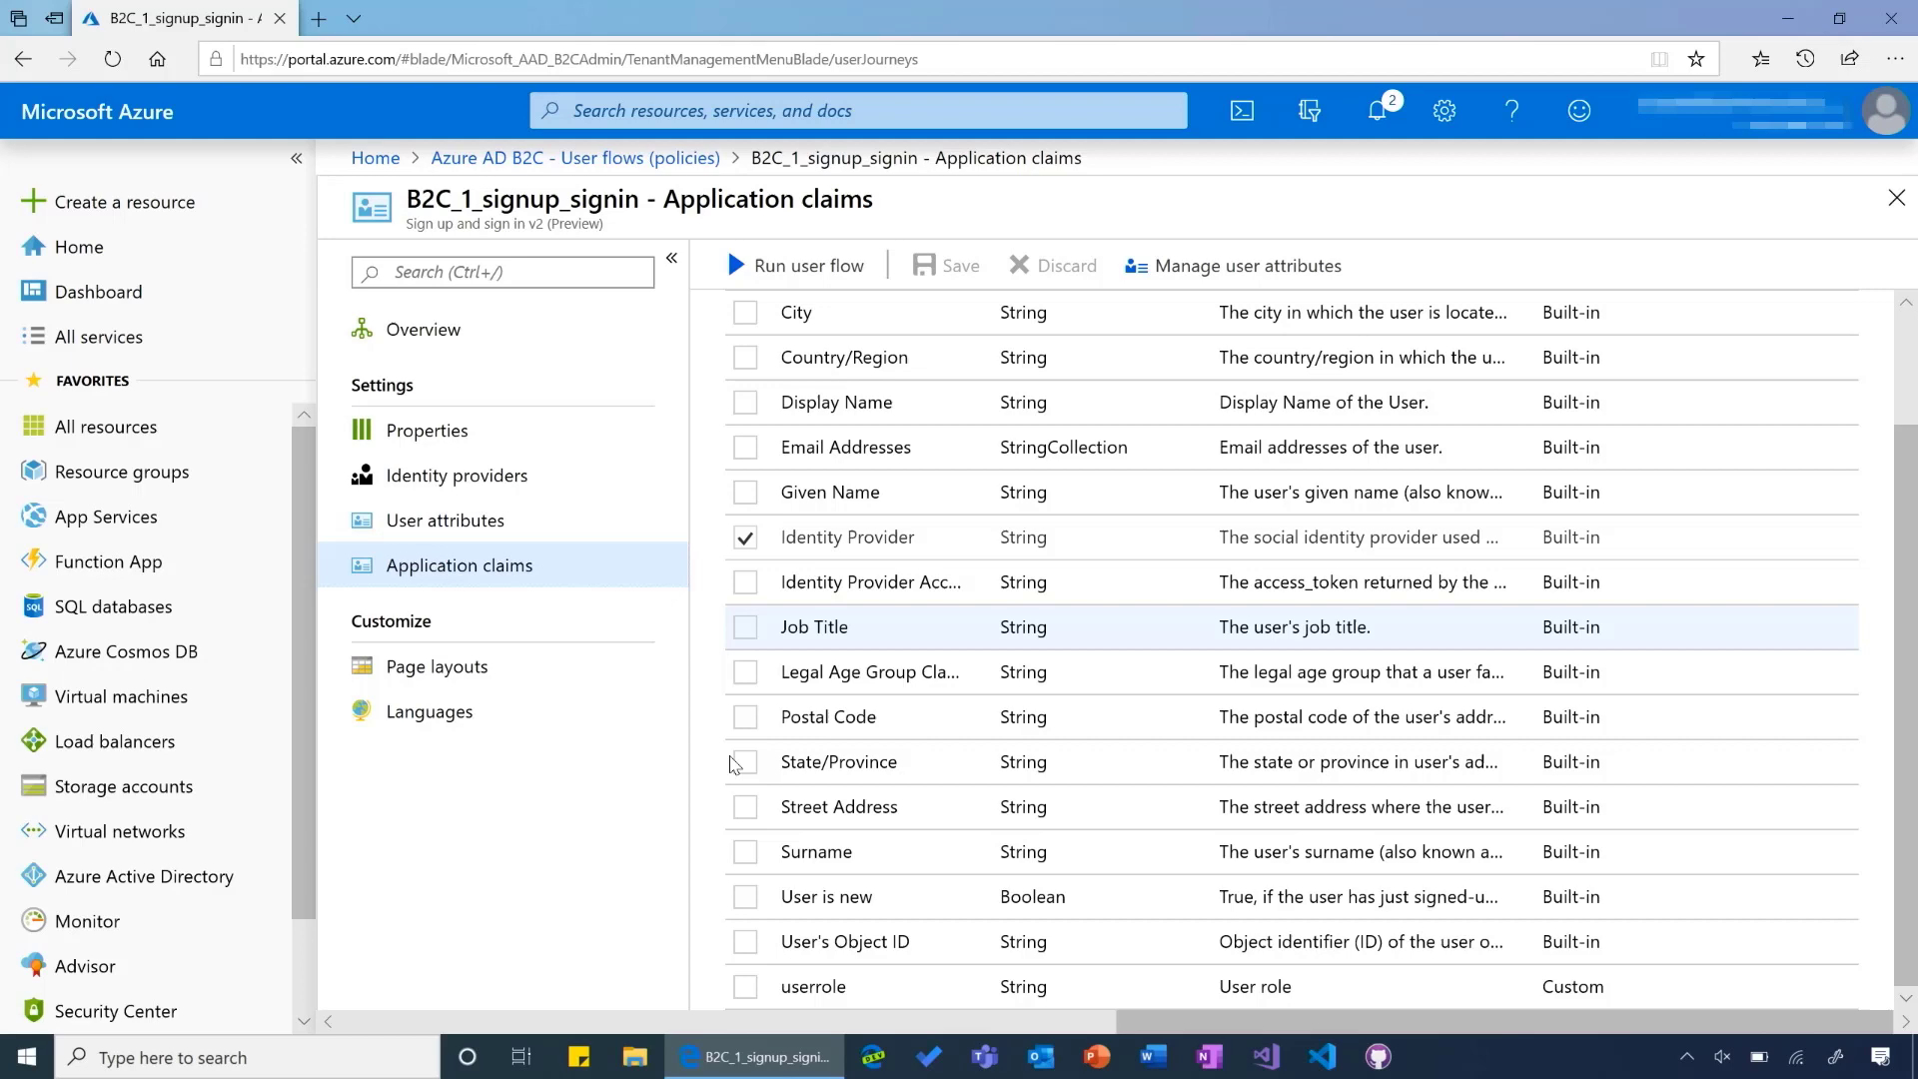
pyautogui.click(746, 941)
pyautogui.click(746, 896)
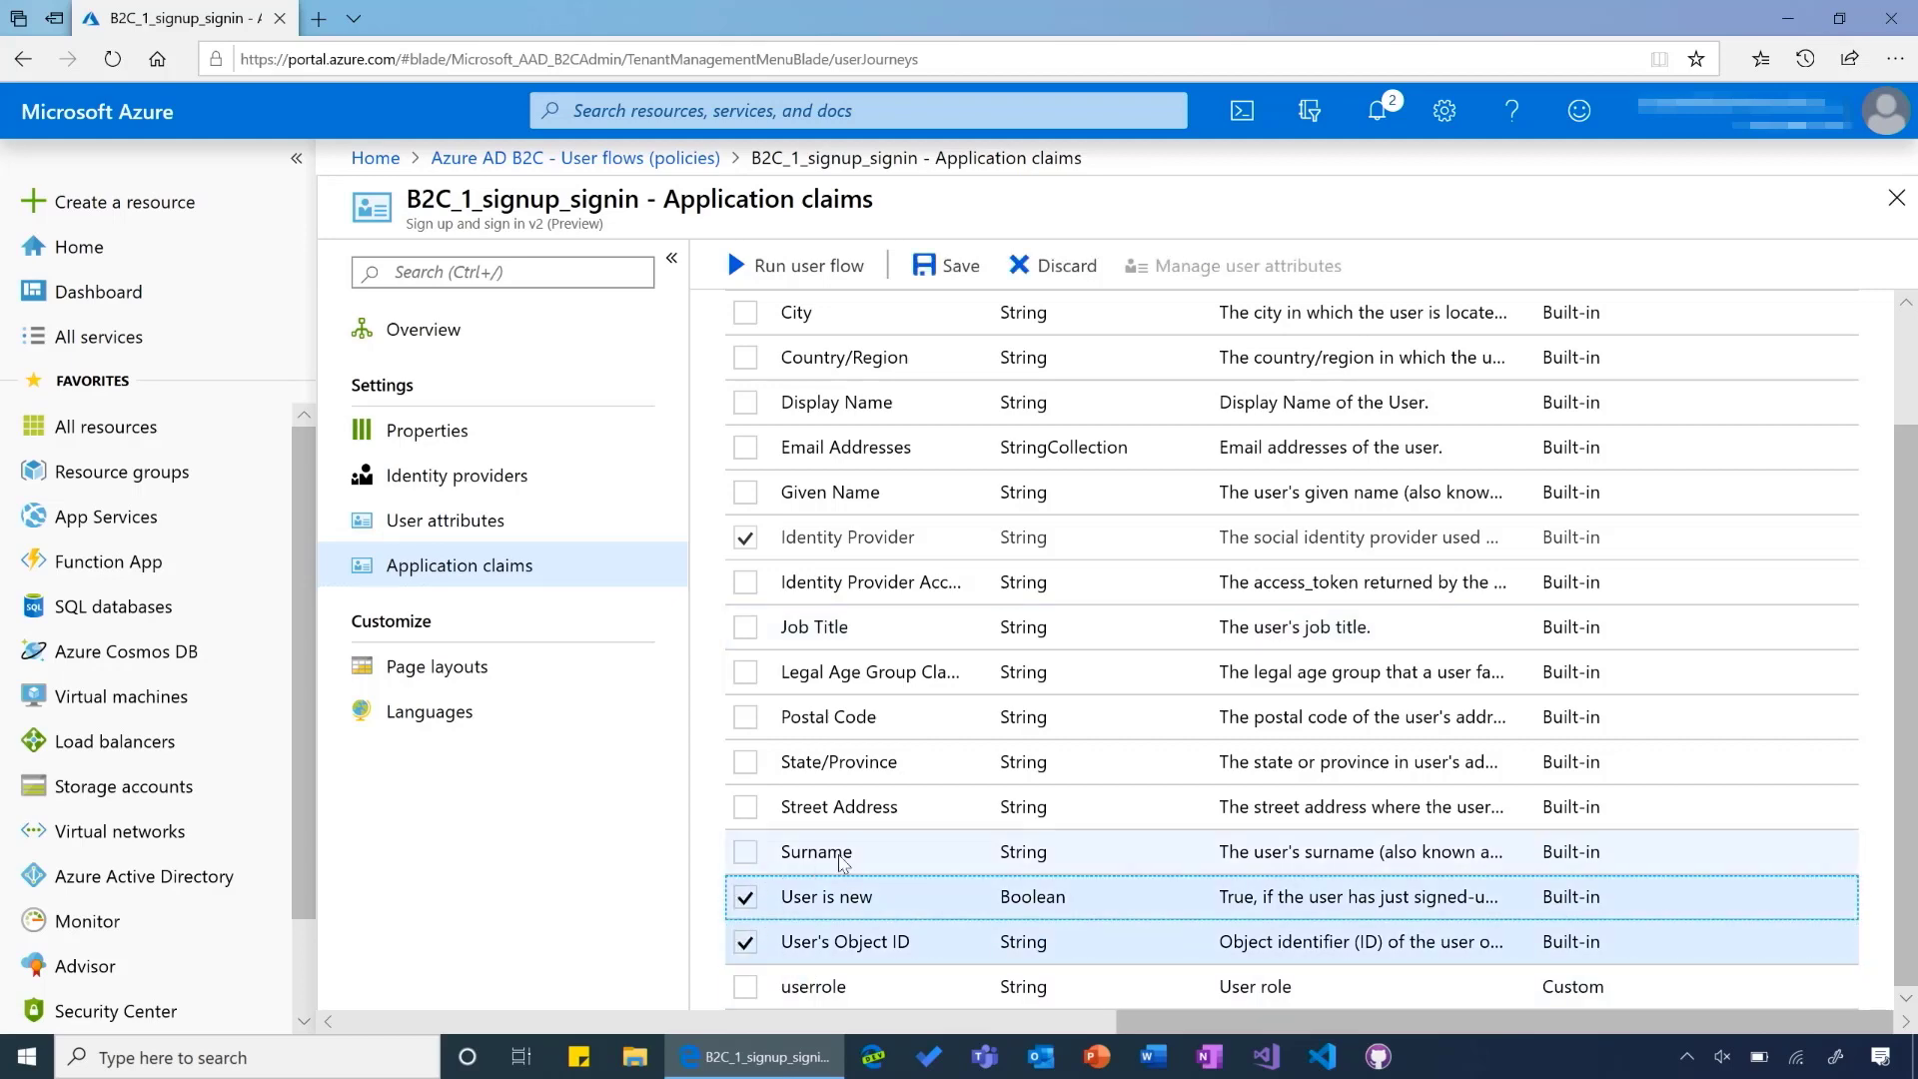
pyautogui.scroll(2, 841, 840)
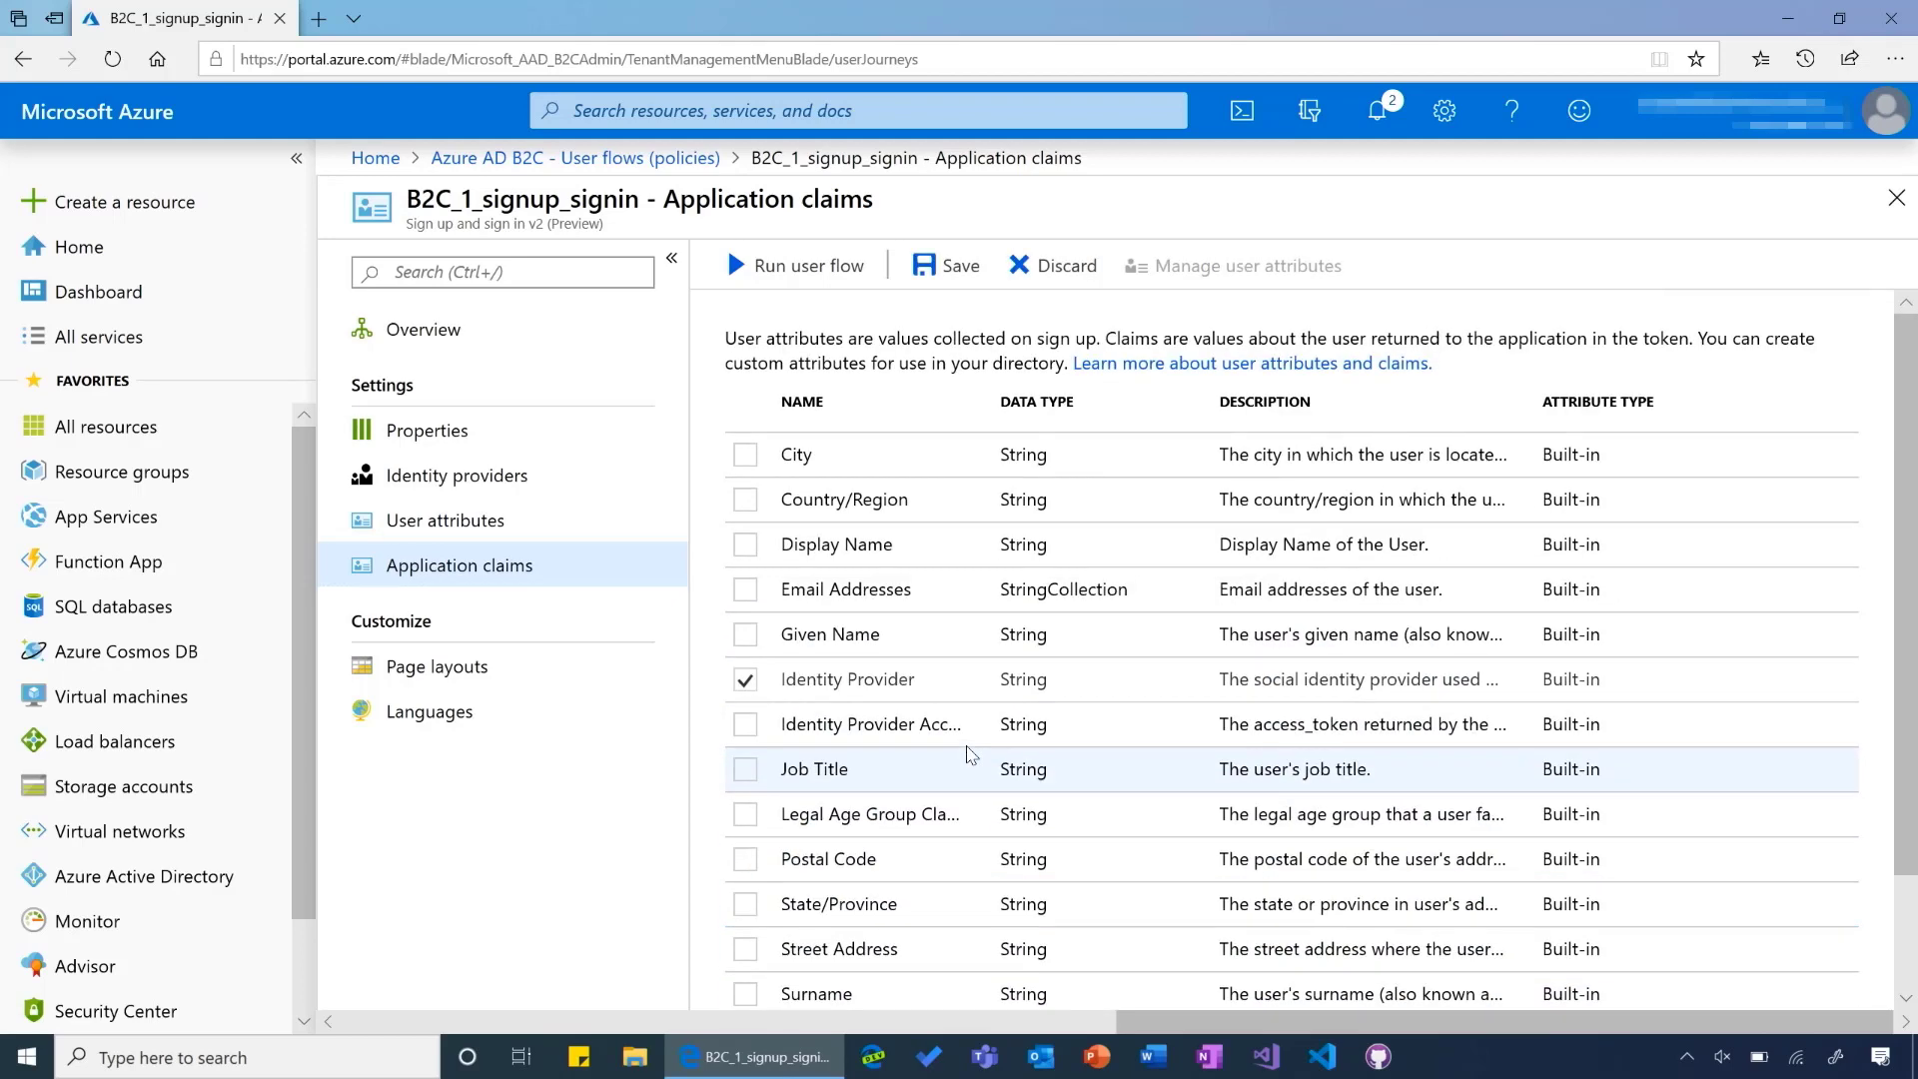
pyautogui.click(960, 268)
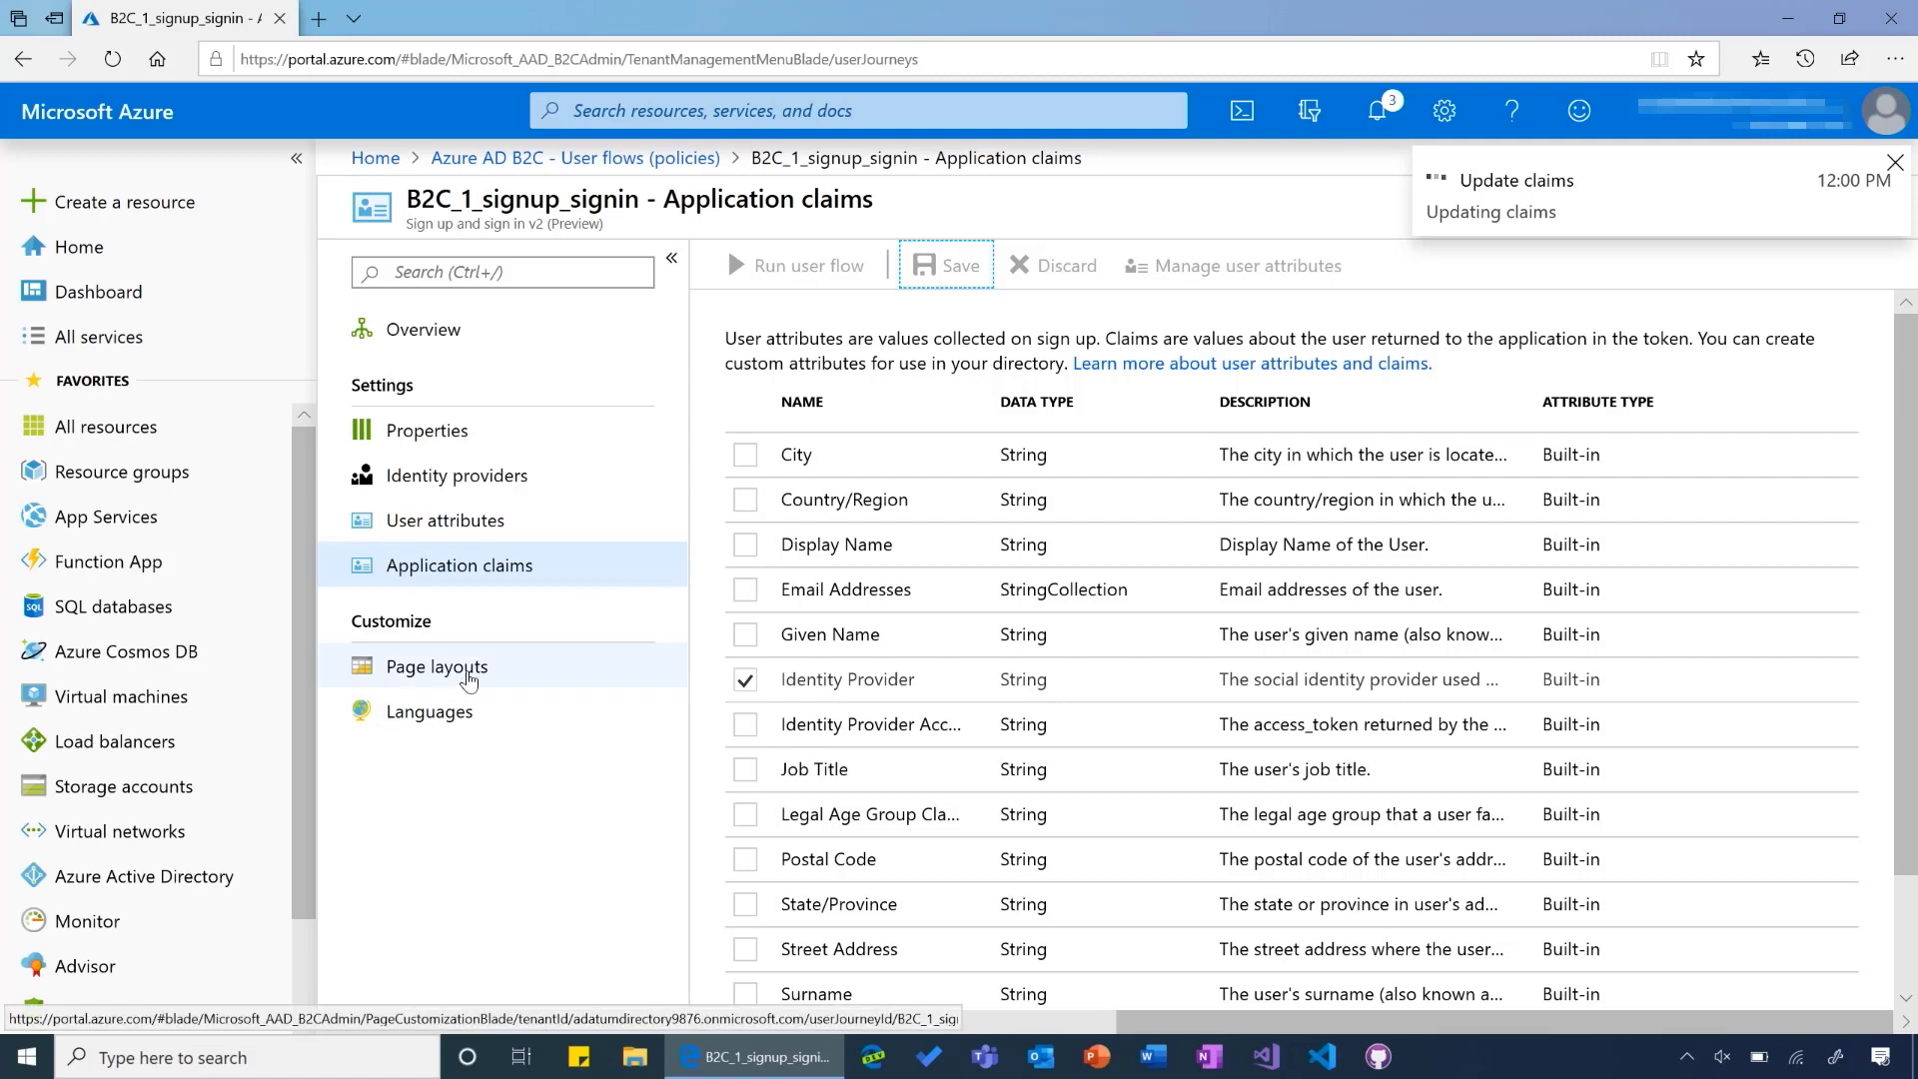
# Apply Ocean Blue to the Unified sign up or sign in page, then view Languages.
pyautogui.click(469, 681)
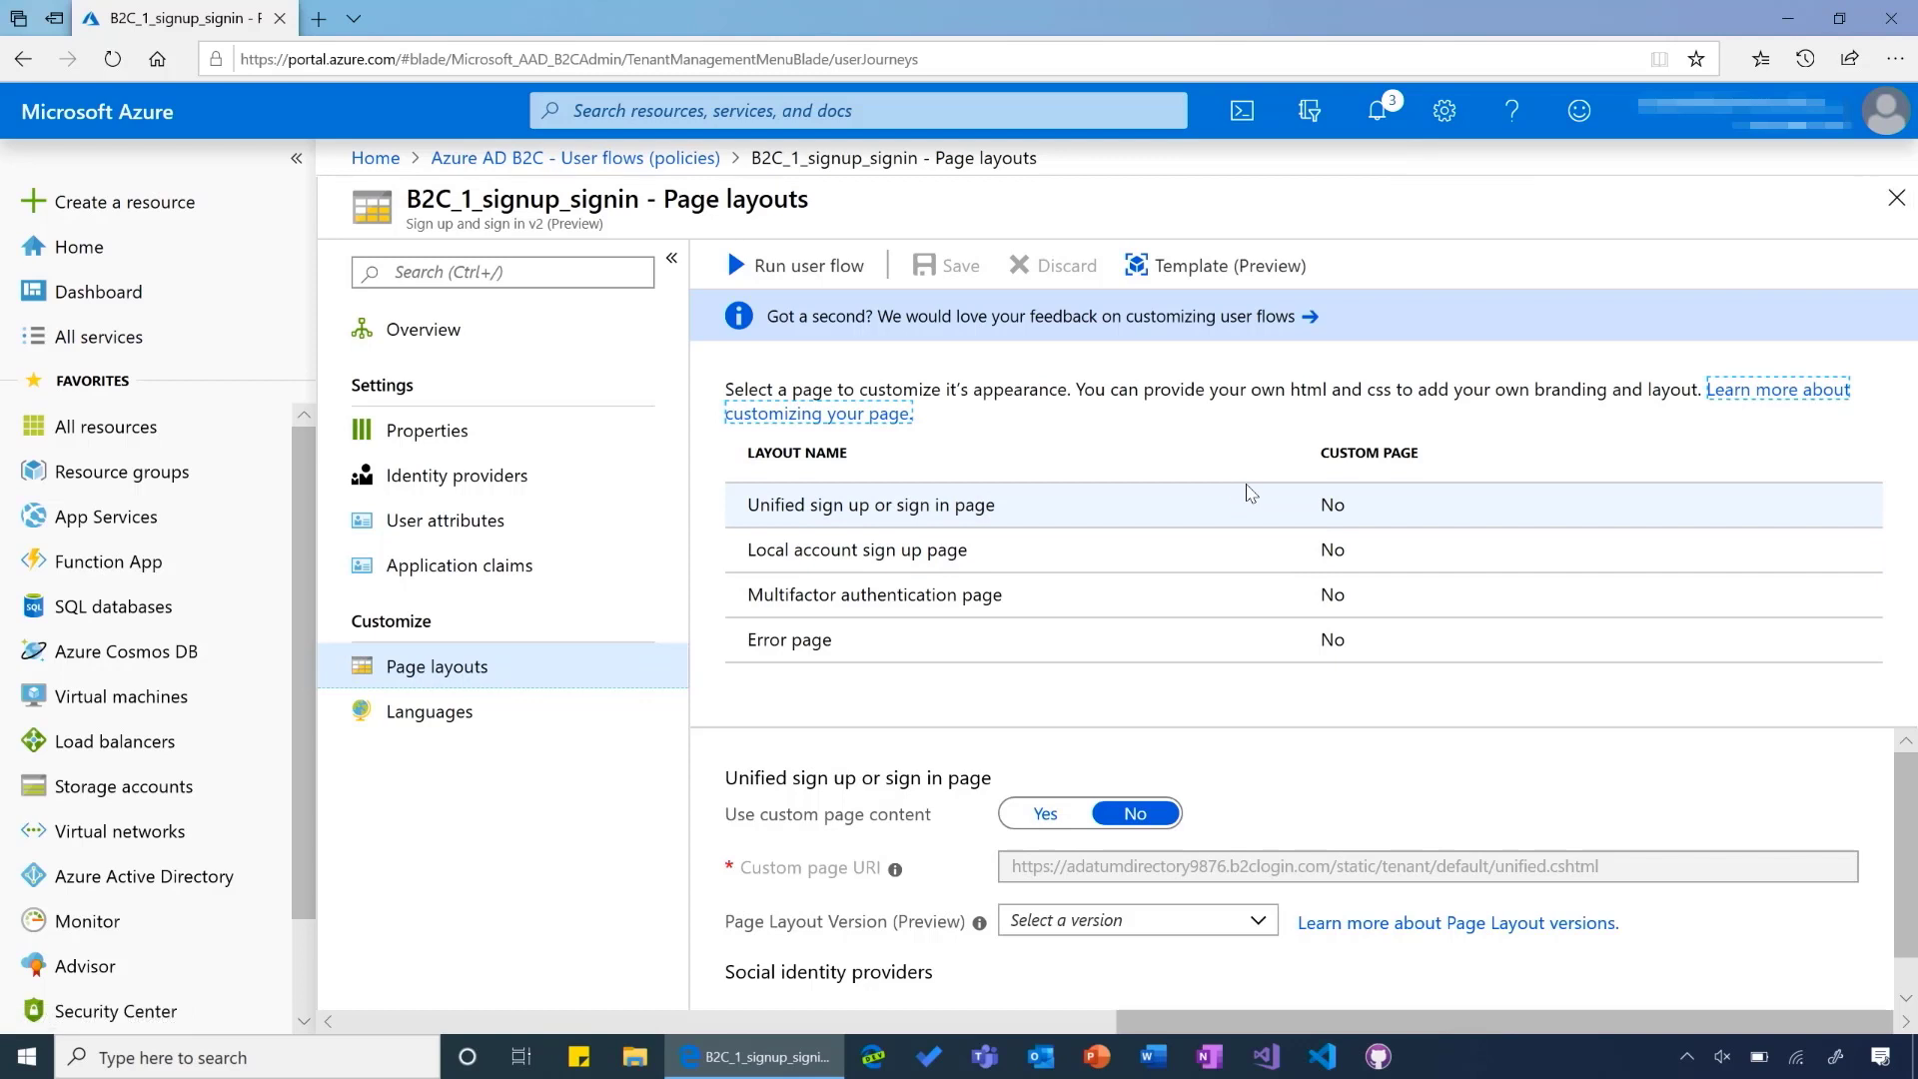
pyautogui.click(1247, 494)
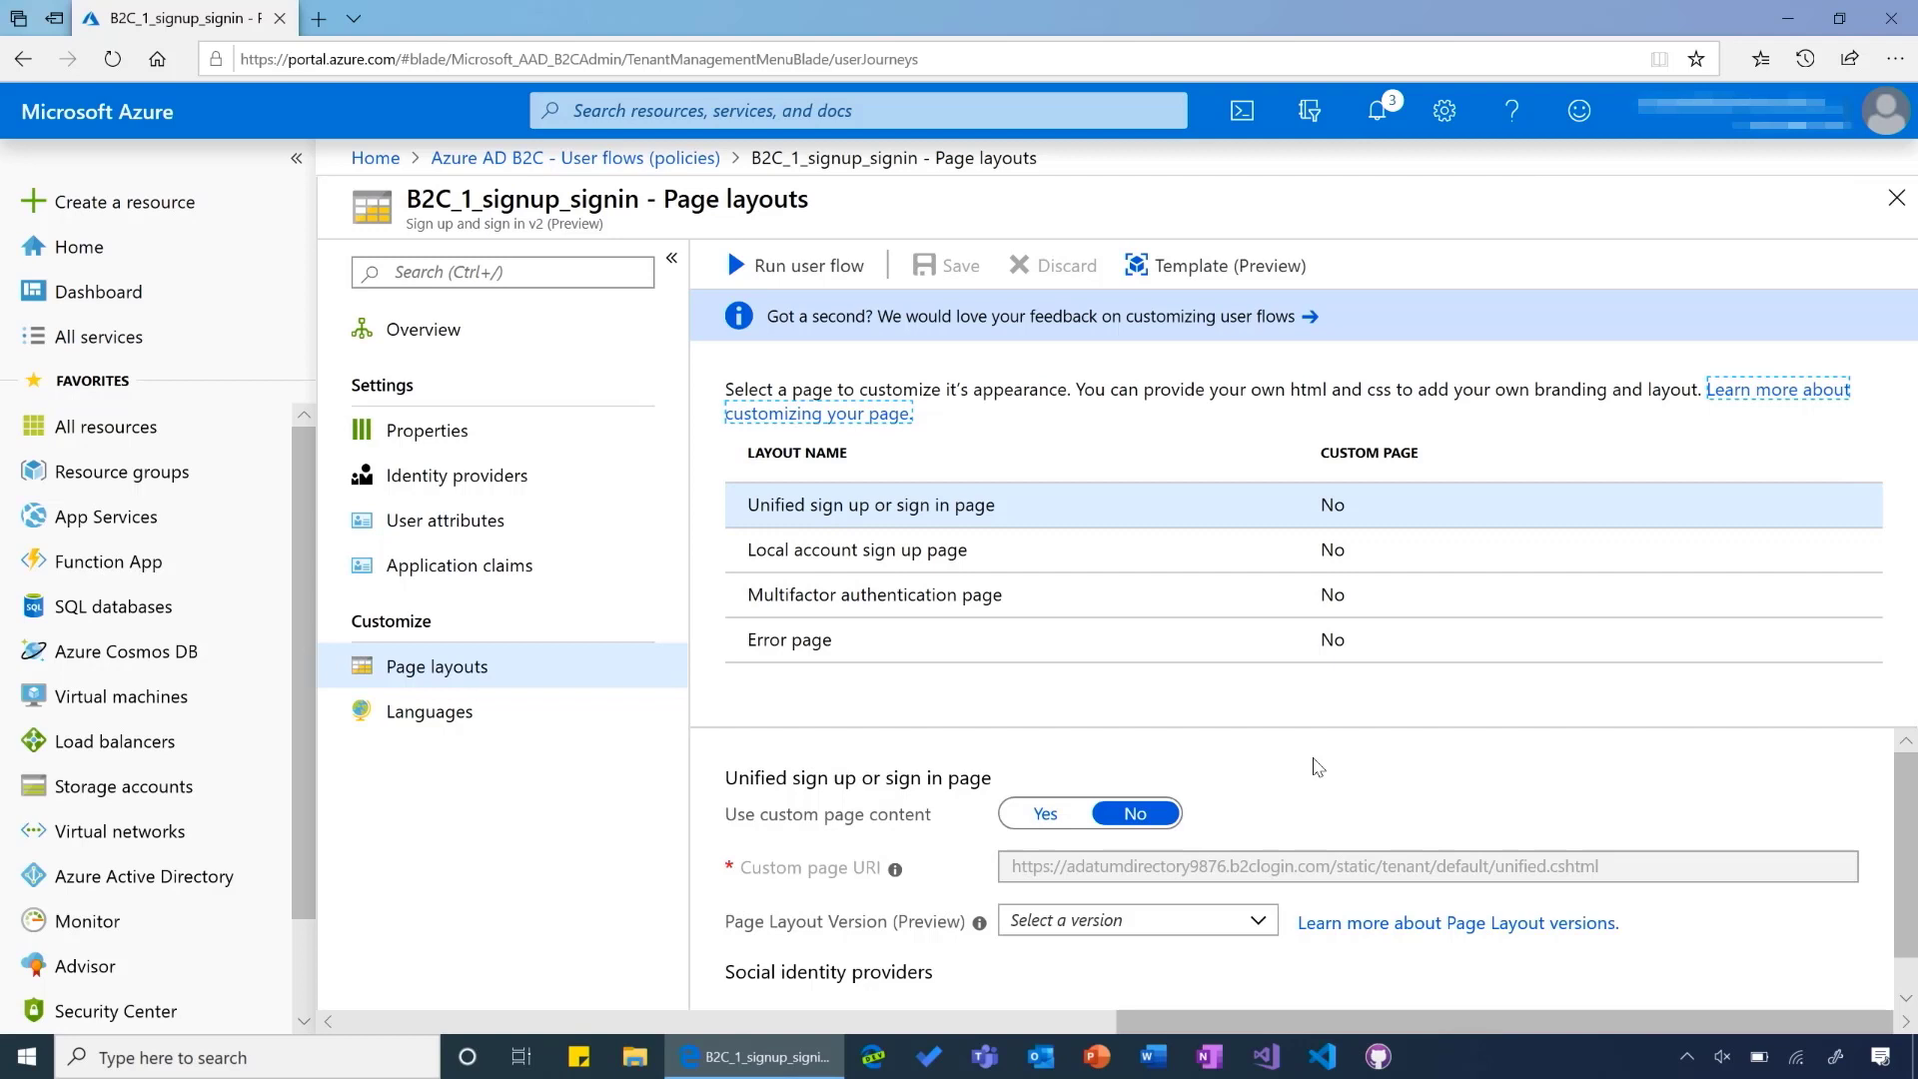
pyautogui.click(1267, 267)
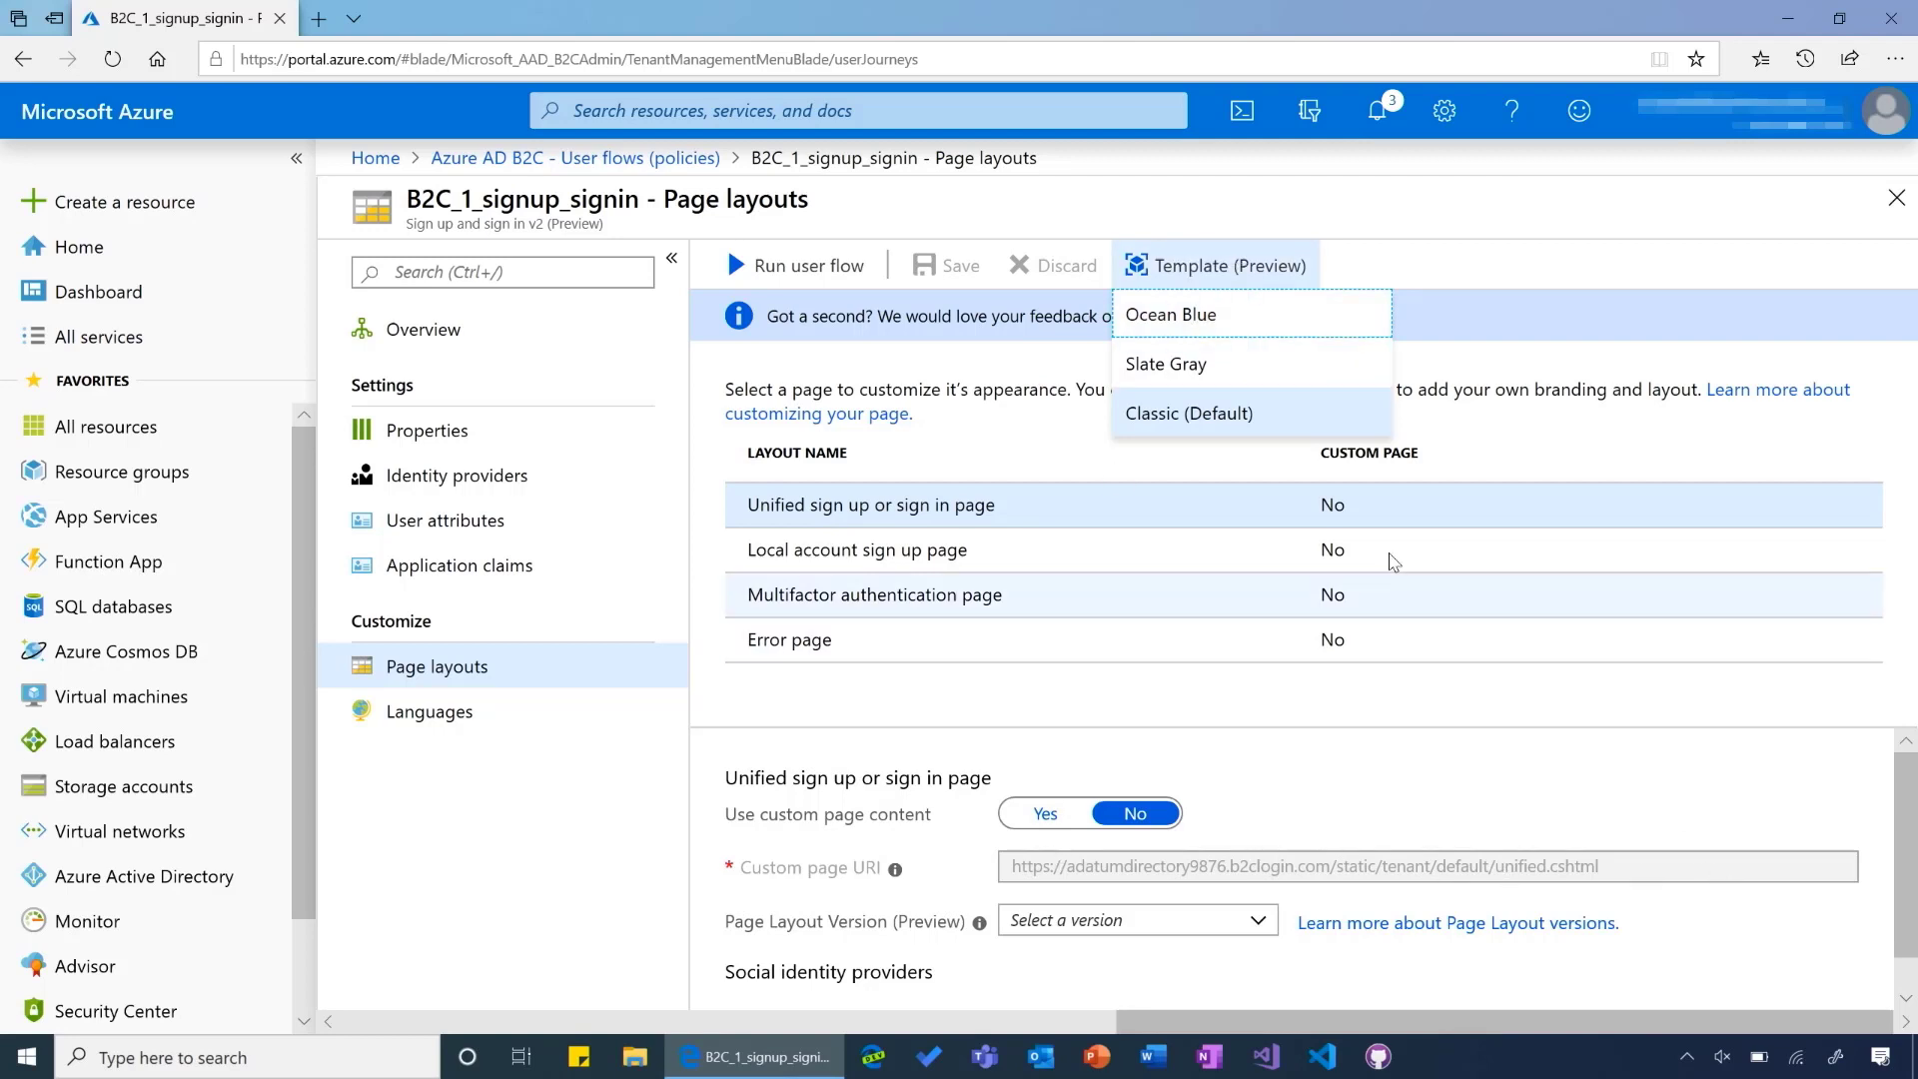
pyautogui.click(1239, 324)
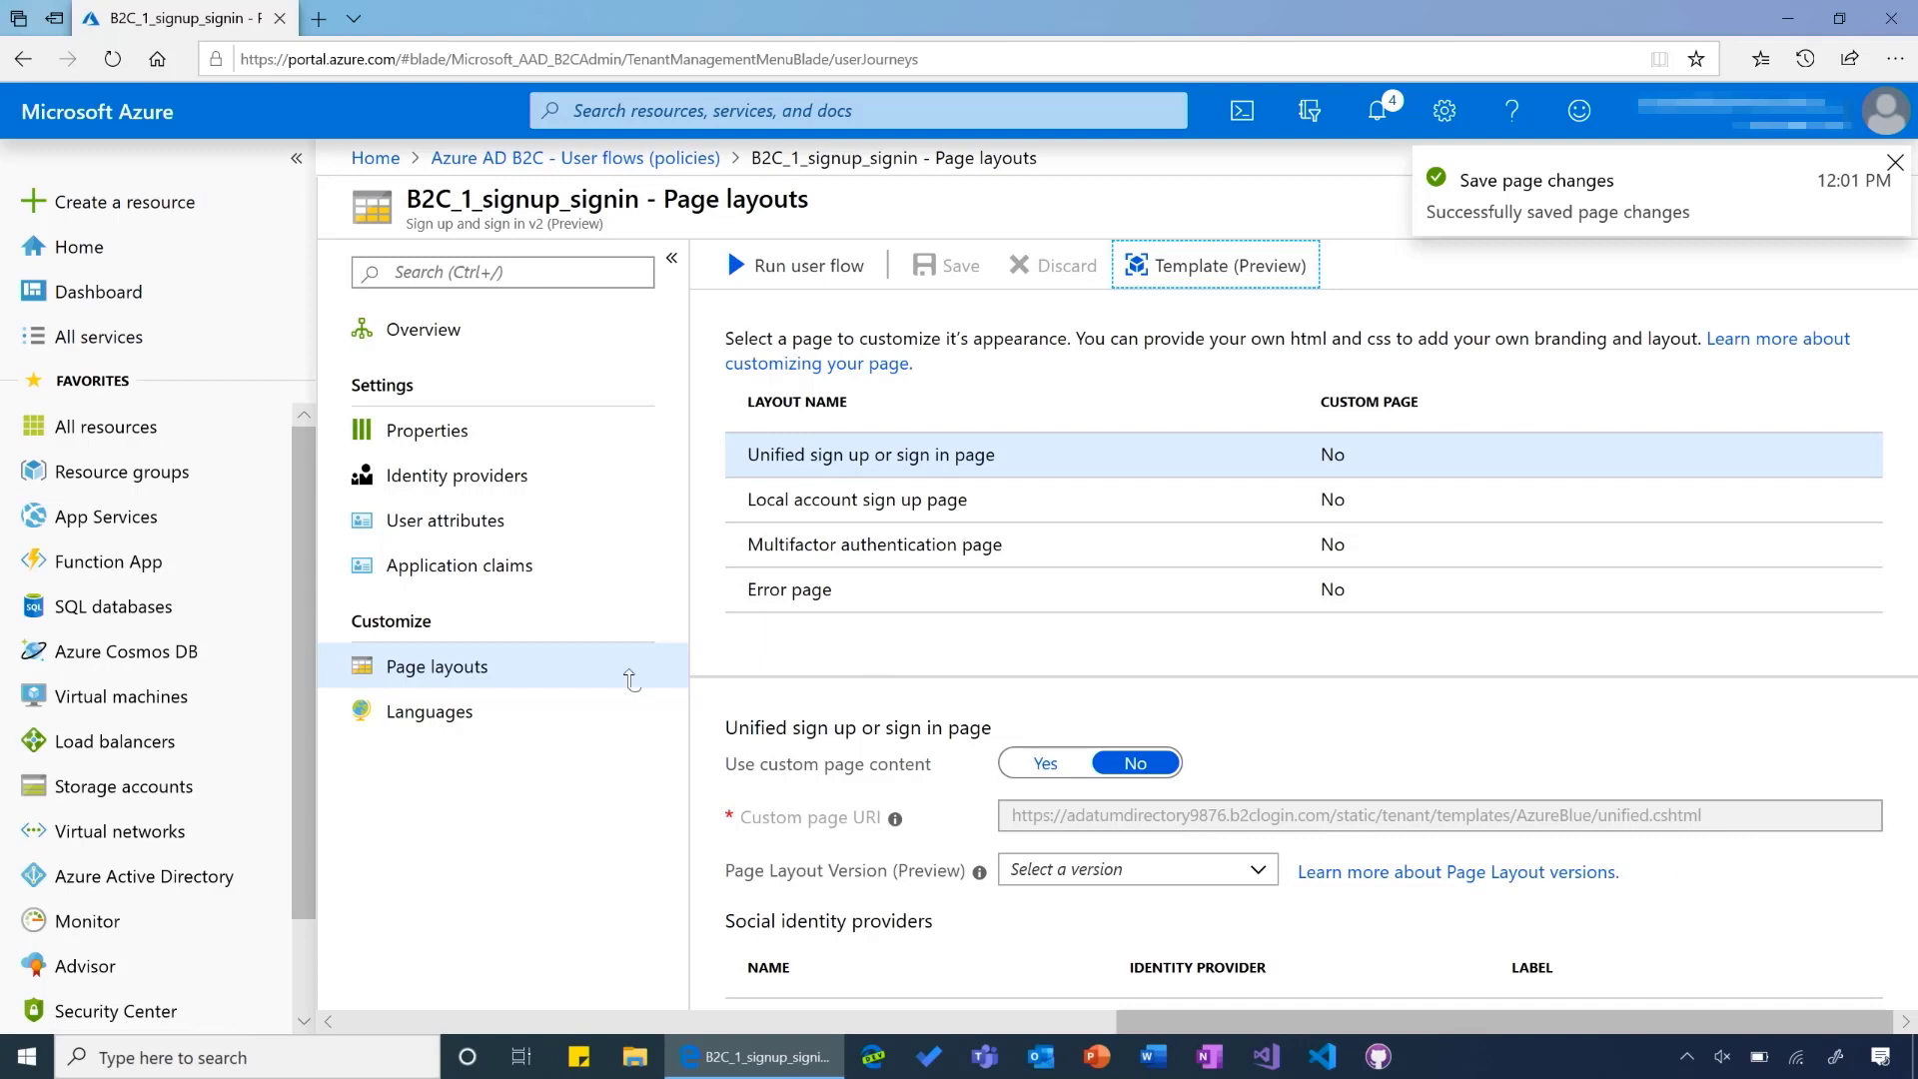
pyautogui.click(436, 716)
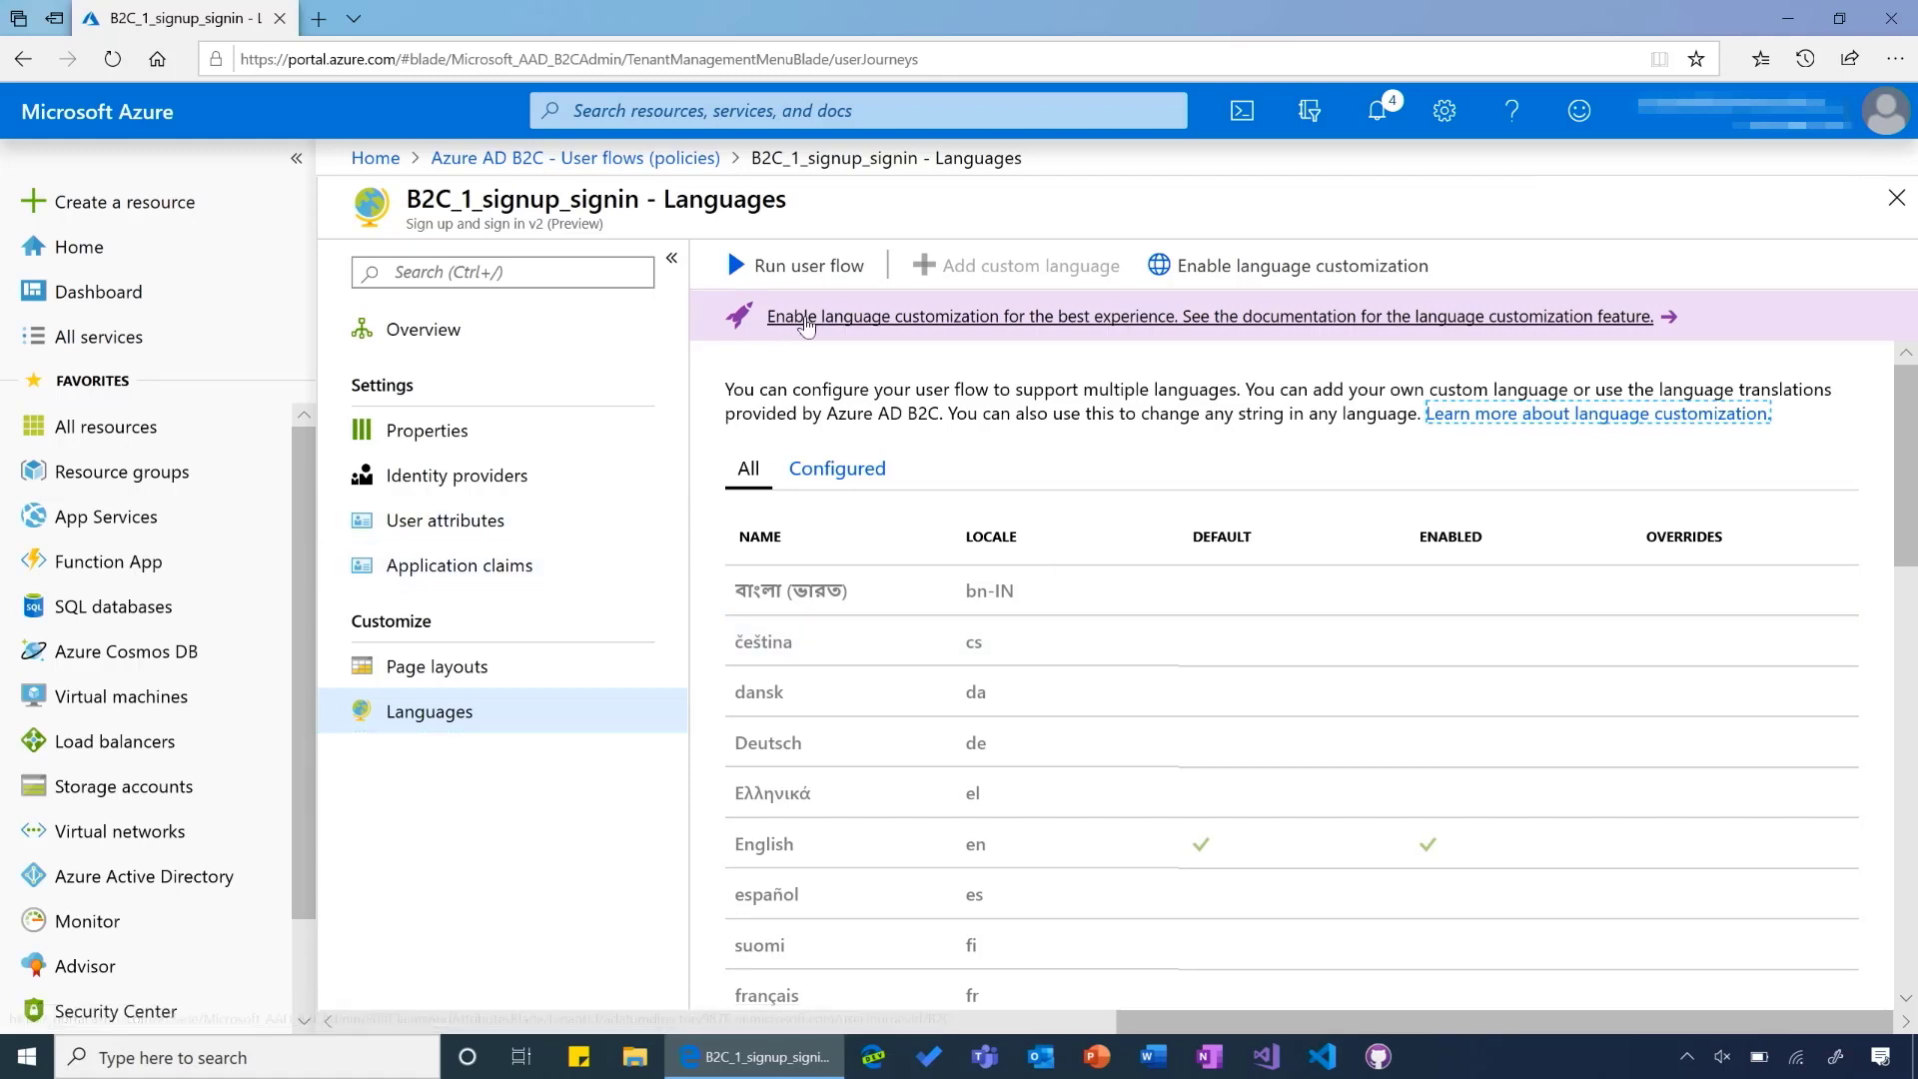
# Start a test run of B2C_1_signup_signin to reach its Ocean Blue sign-up form.
pyautogui.click(807, 266)
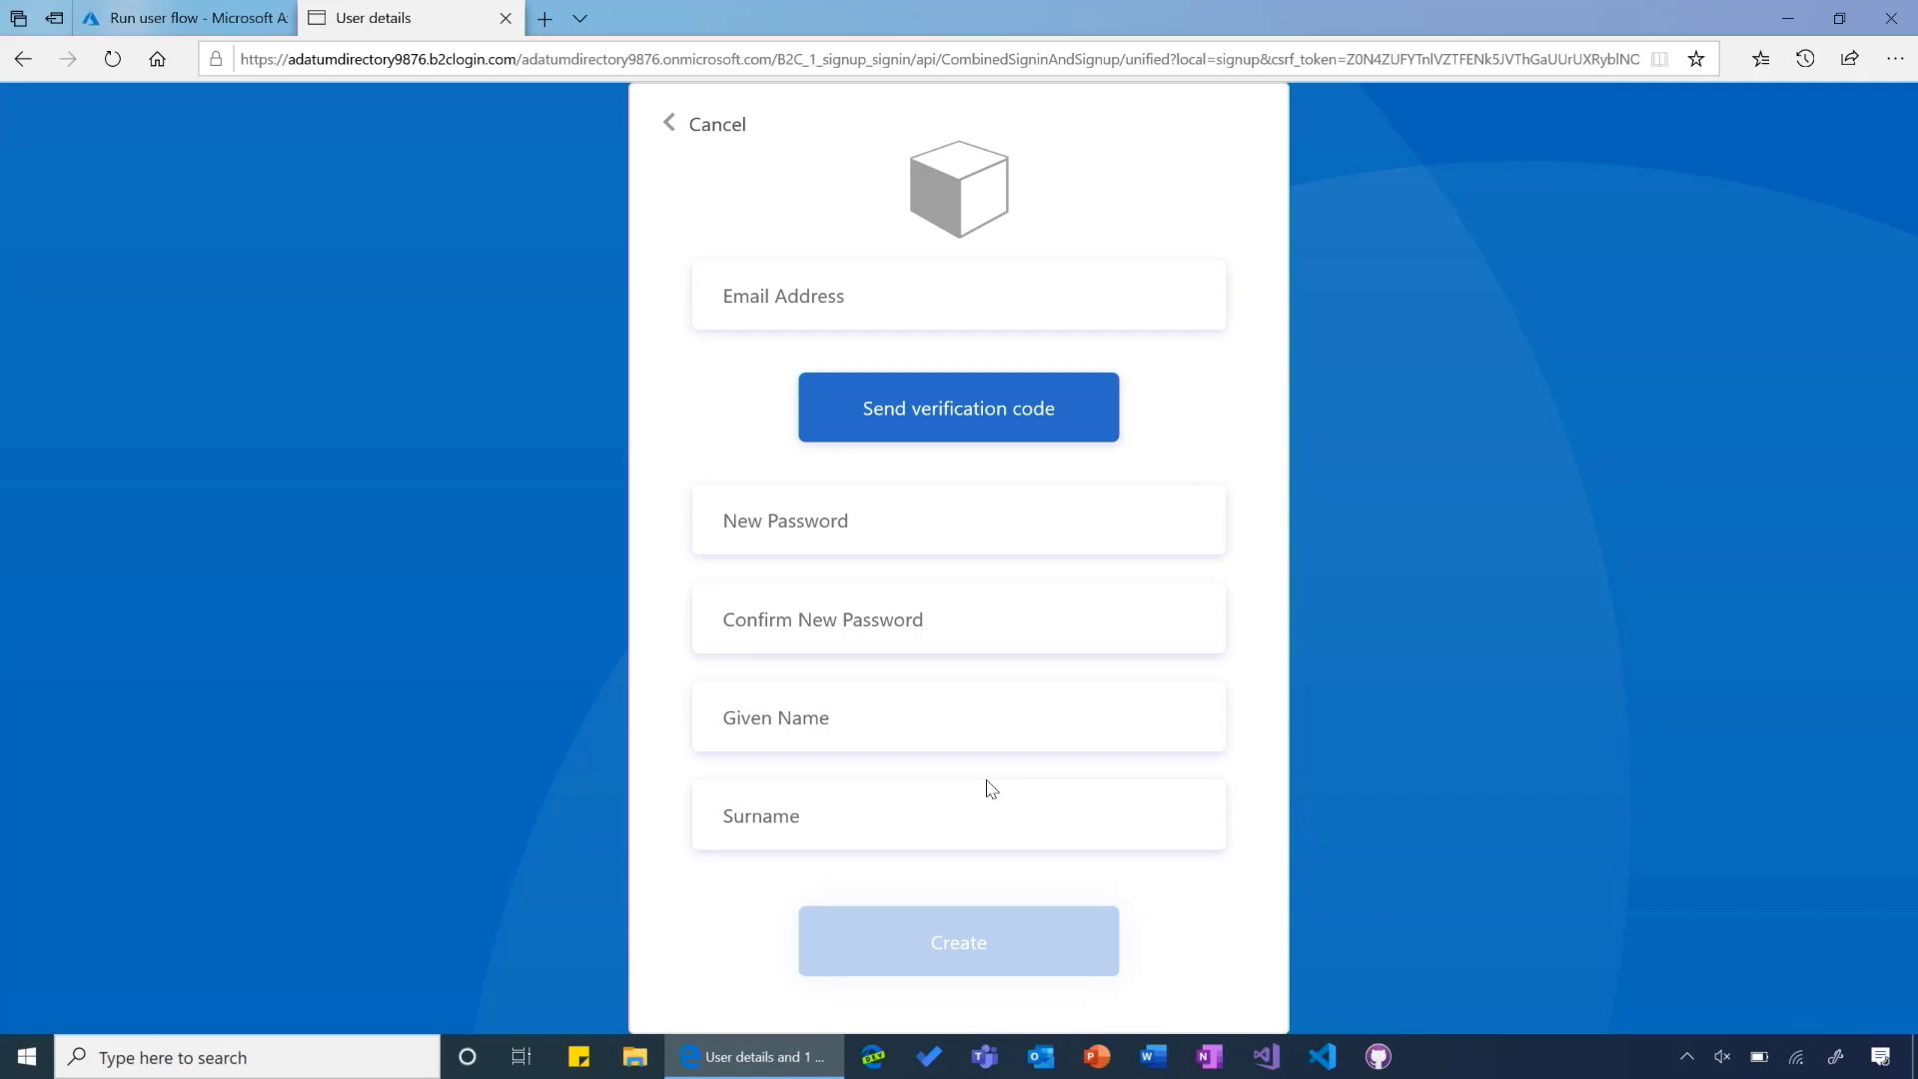
pyautogui.click(911, 299)
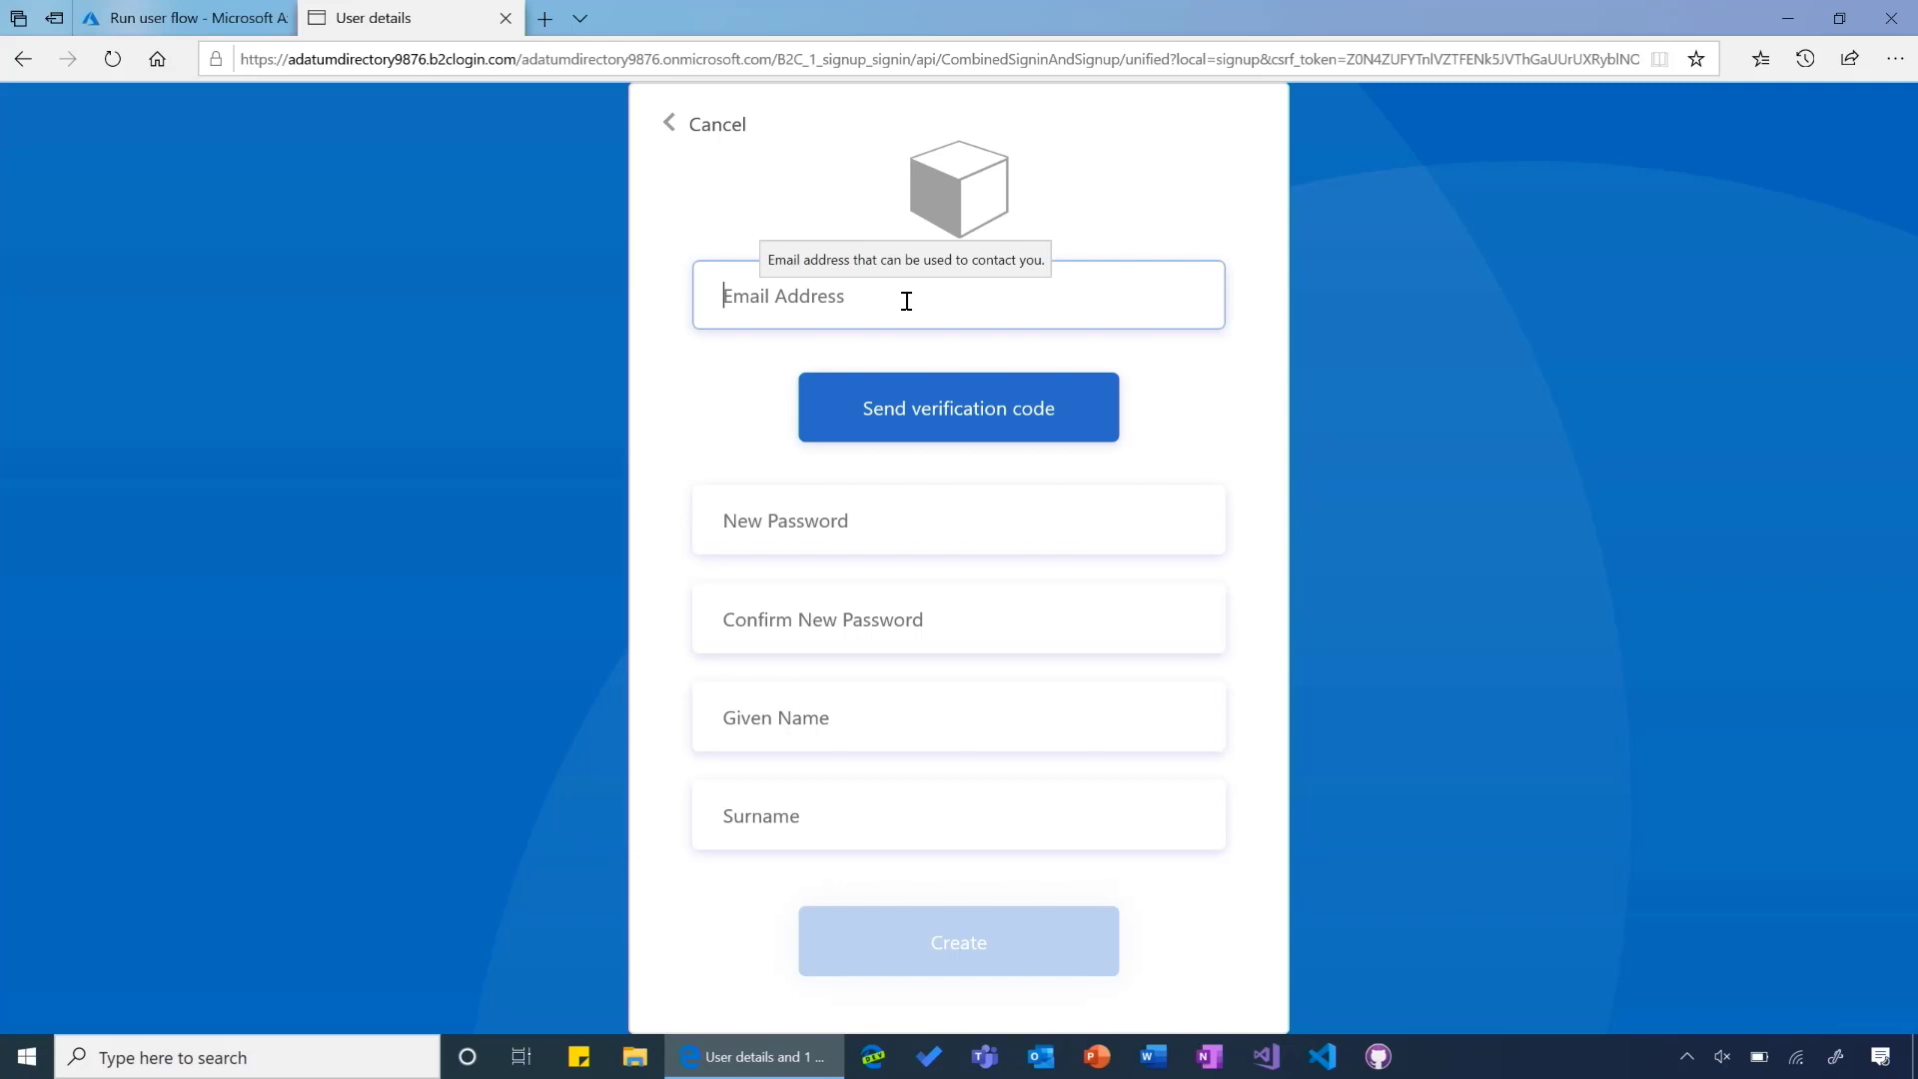
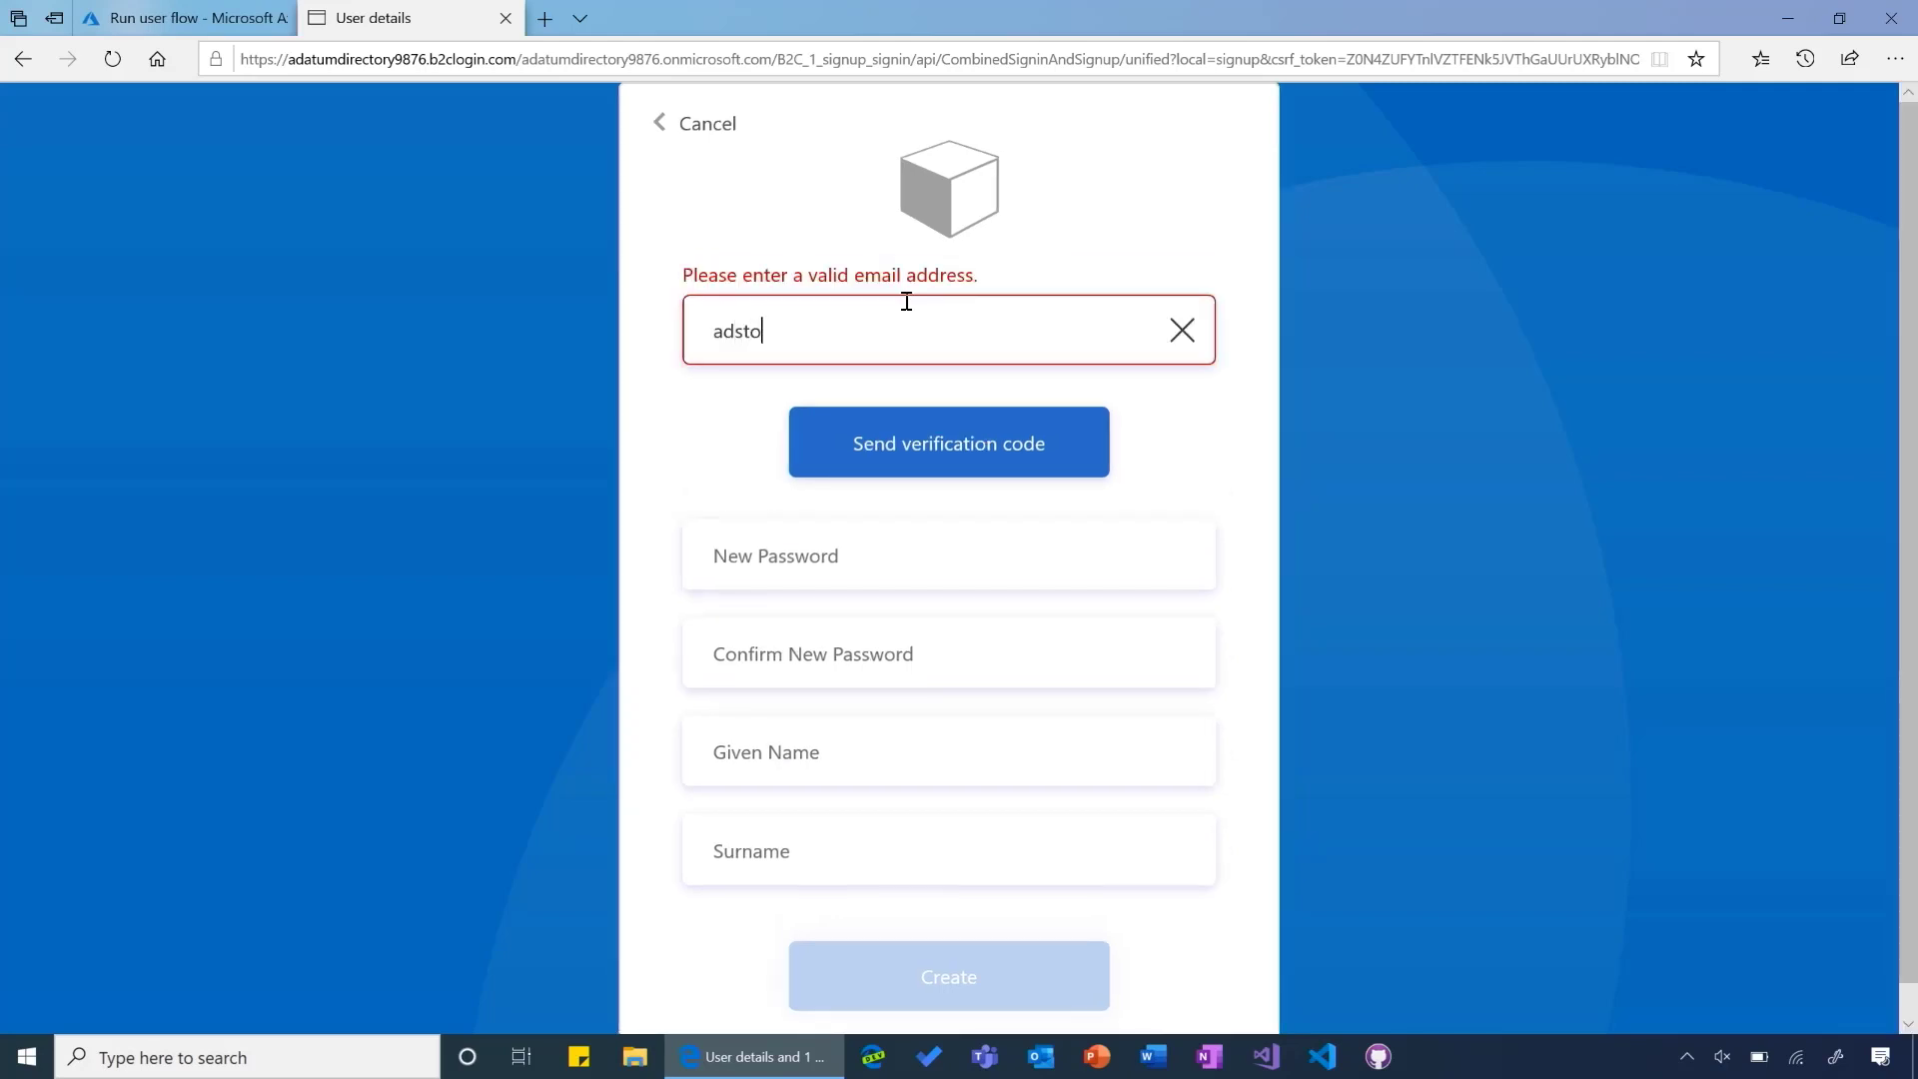
pyautogui.click(896, 407)
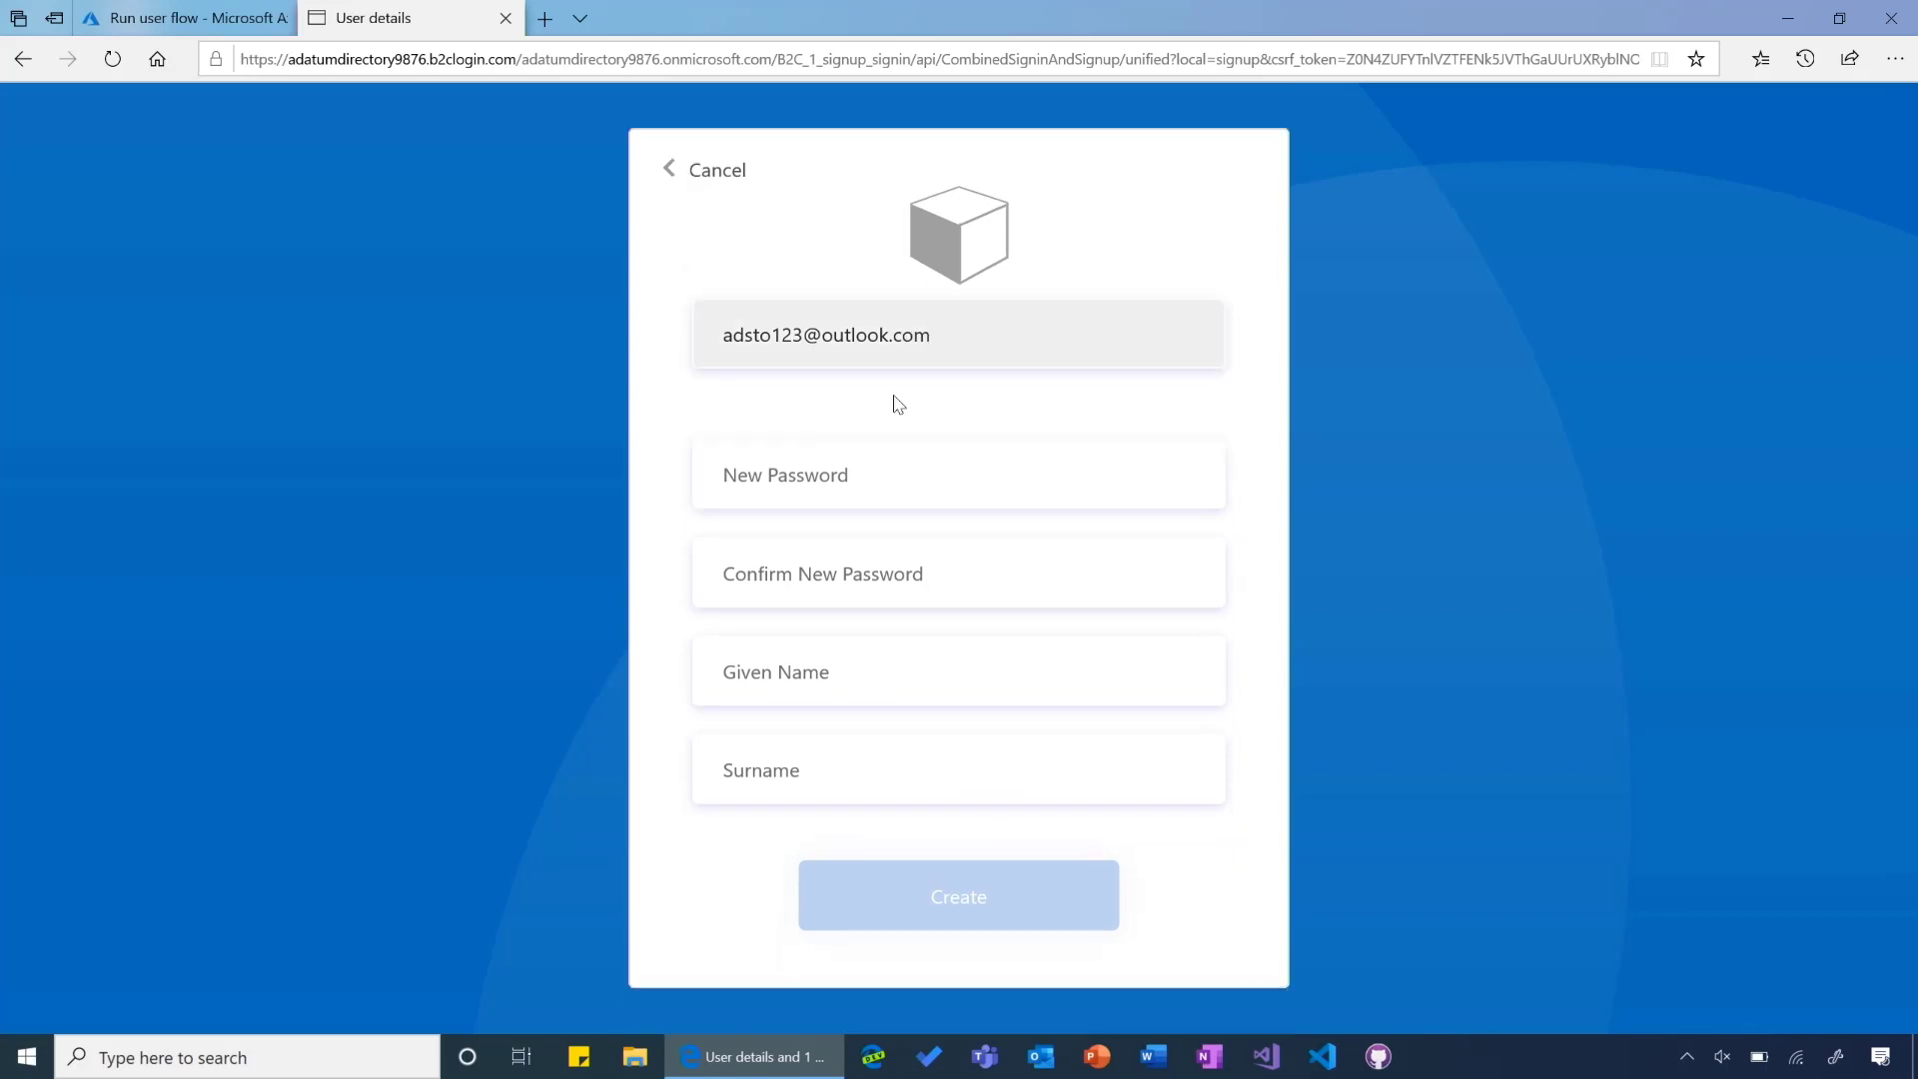
pyautogui.click(859, 483)
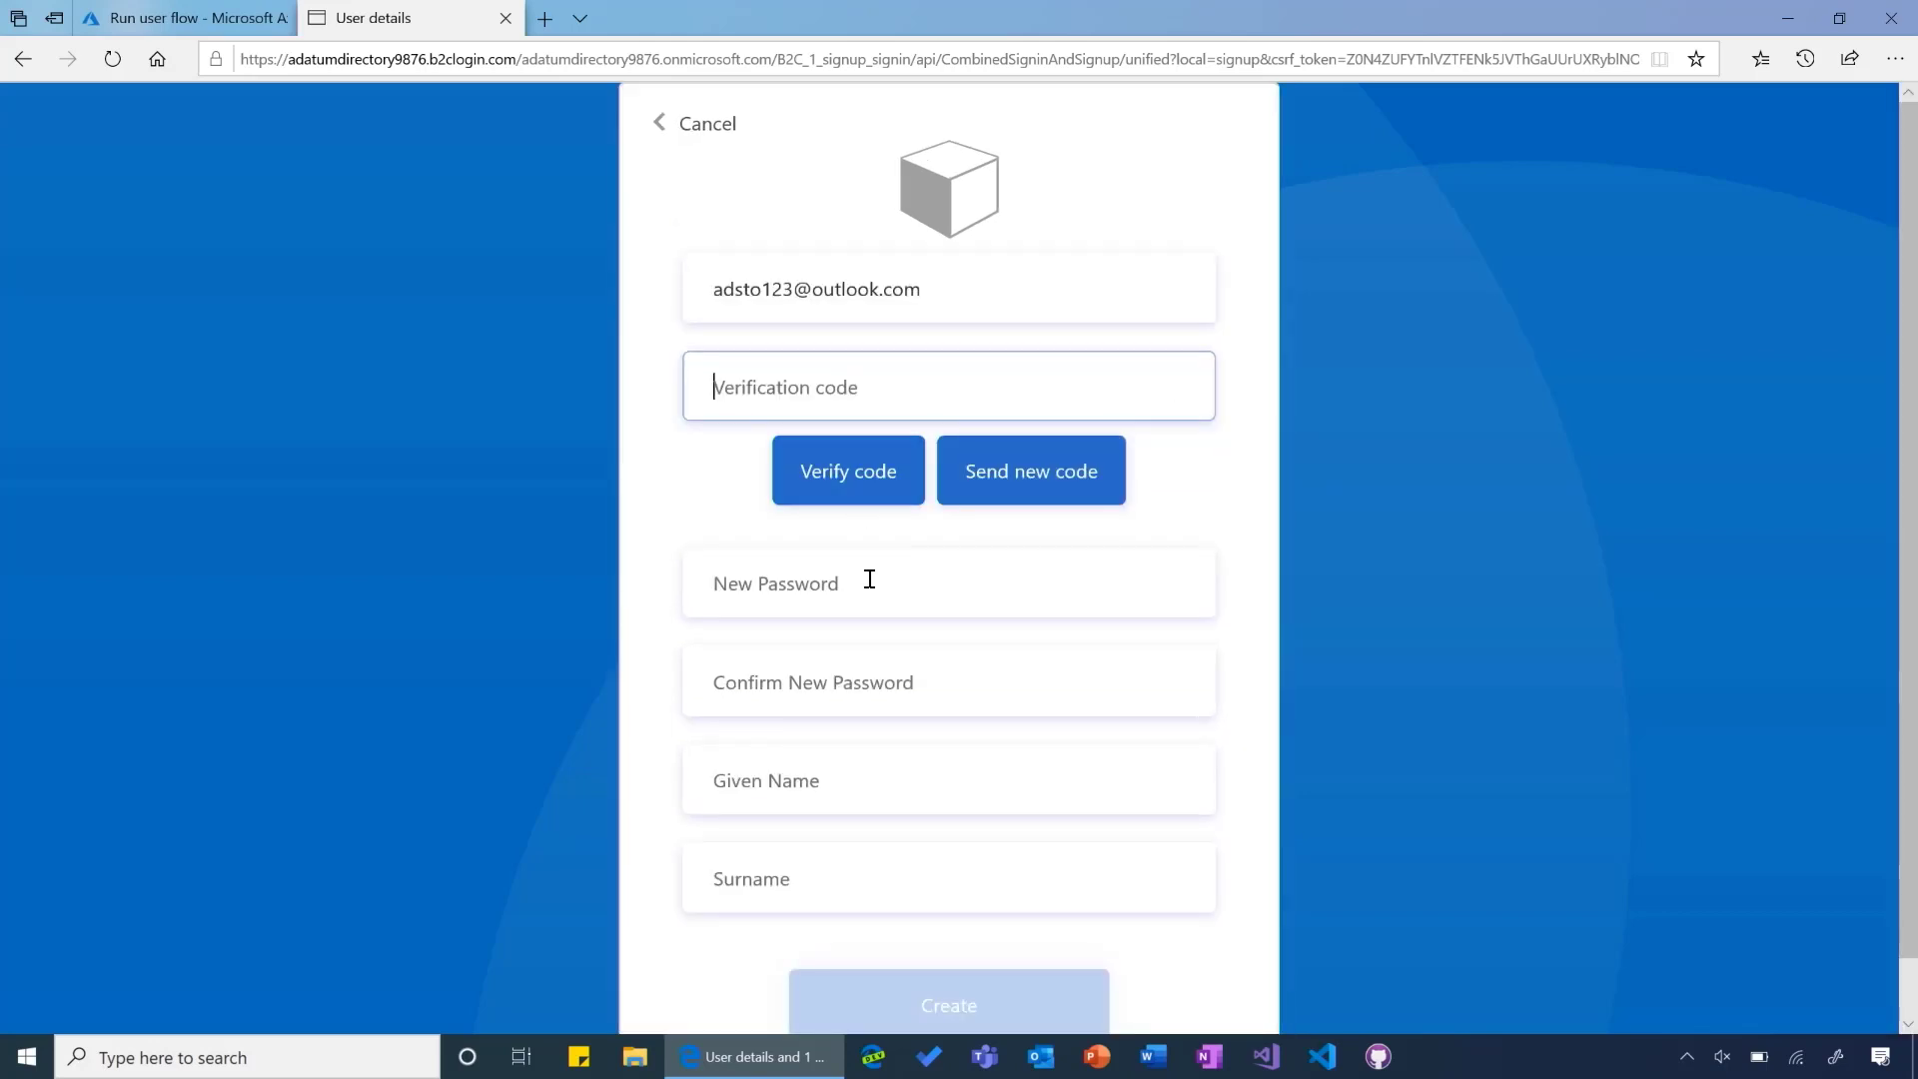
pyautogui.click(869, 583)
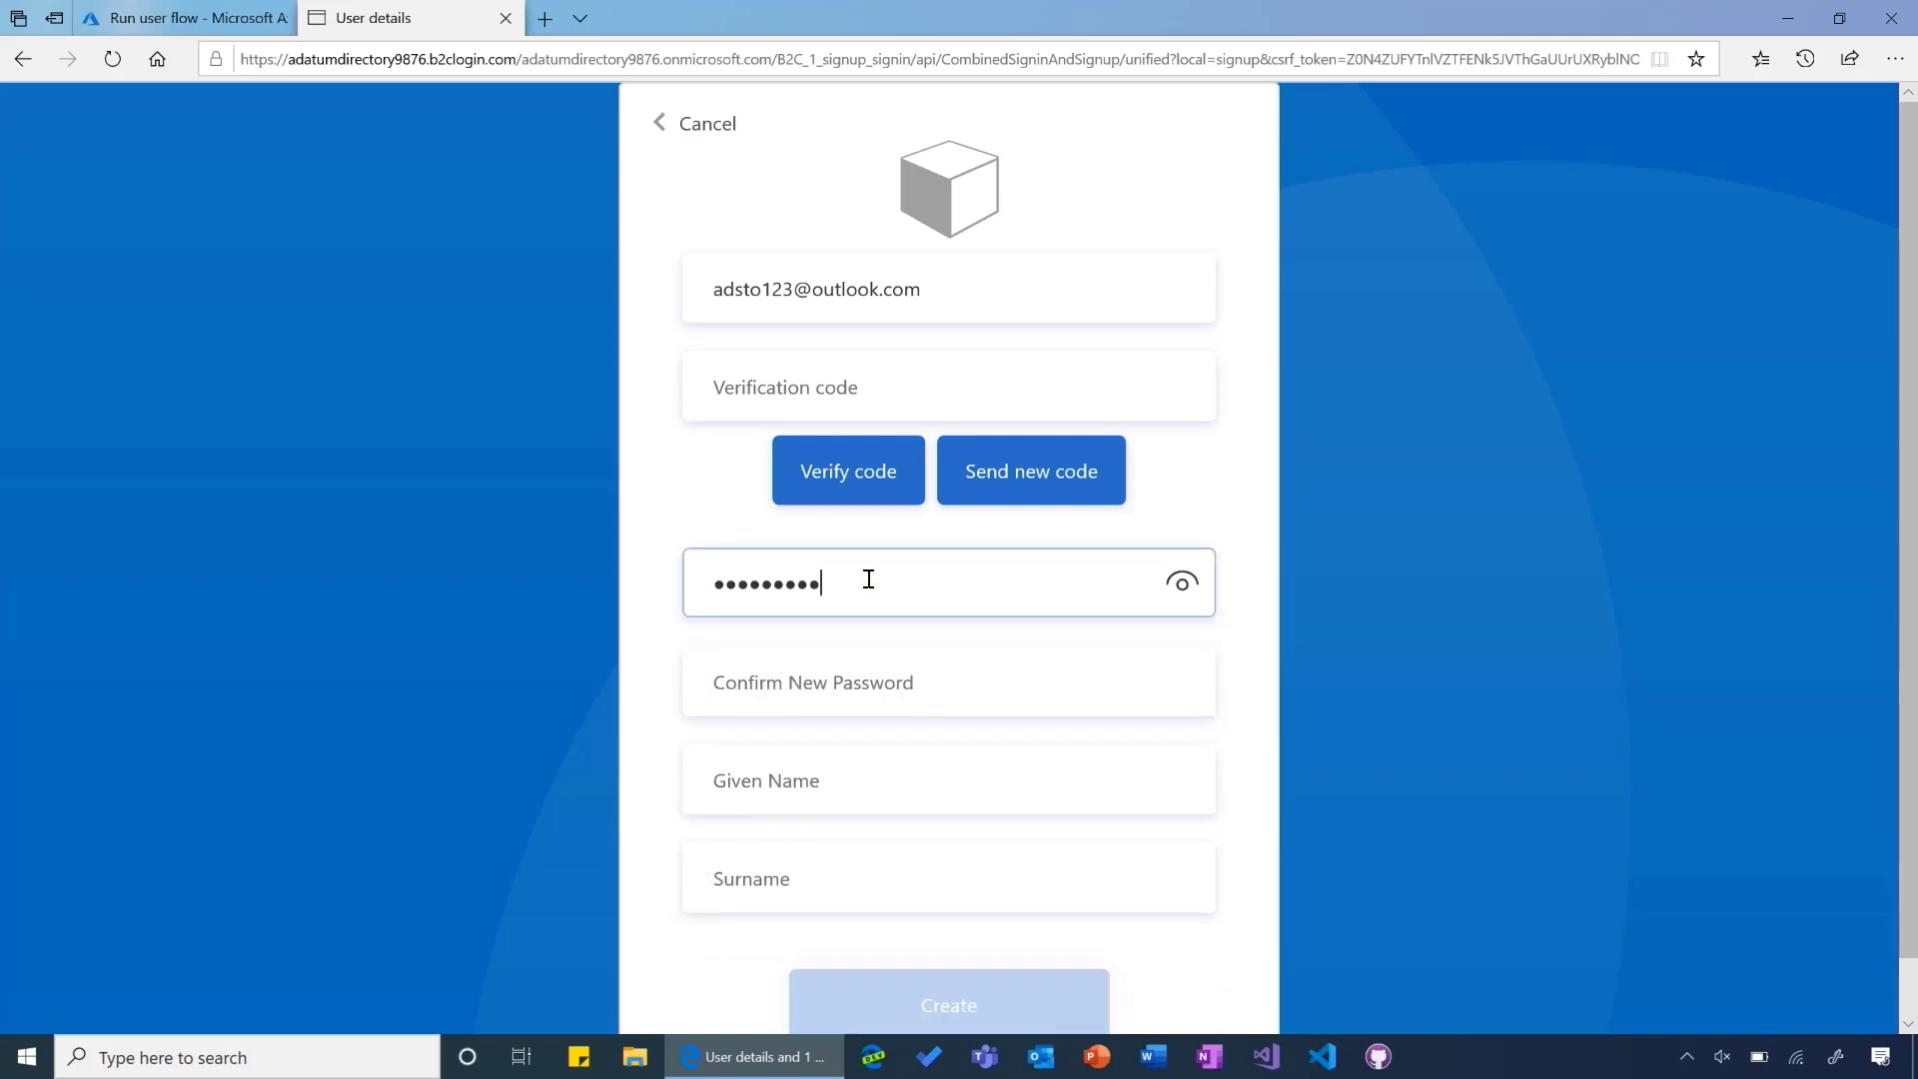
pyautogui.press('Tab')
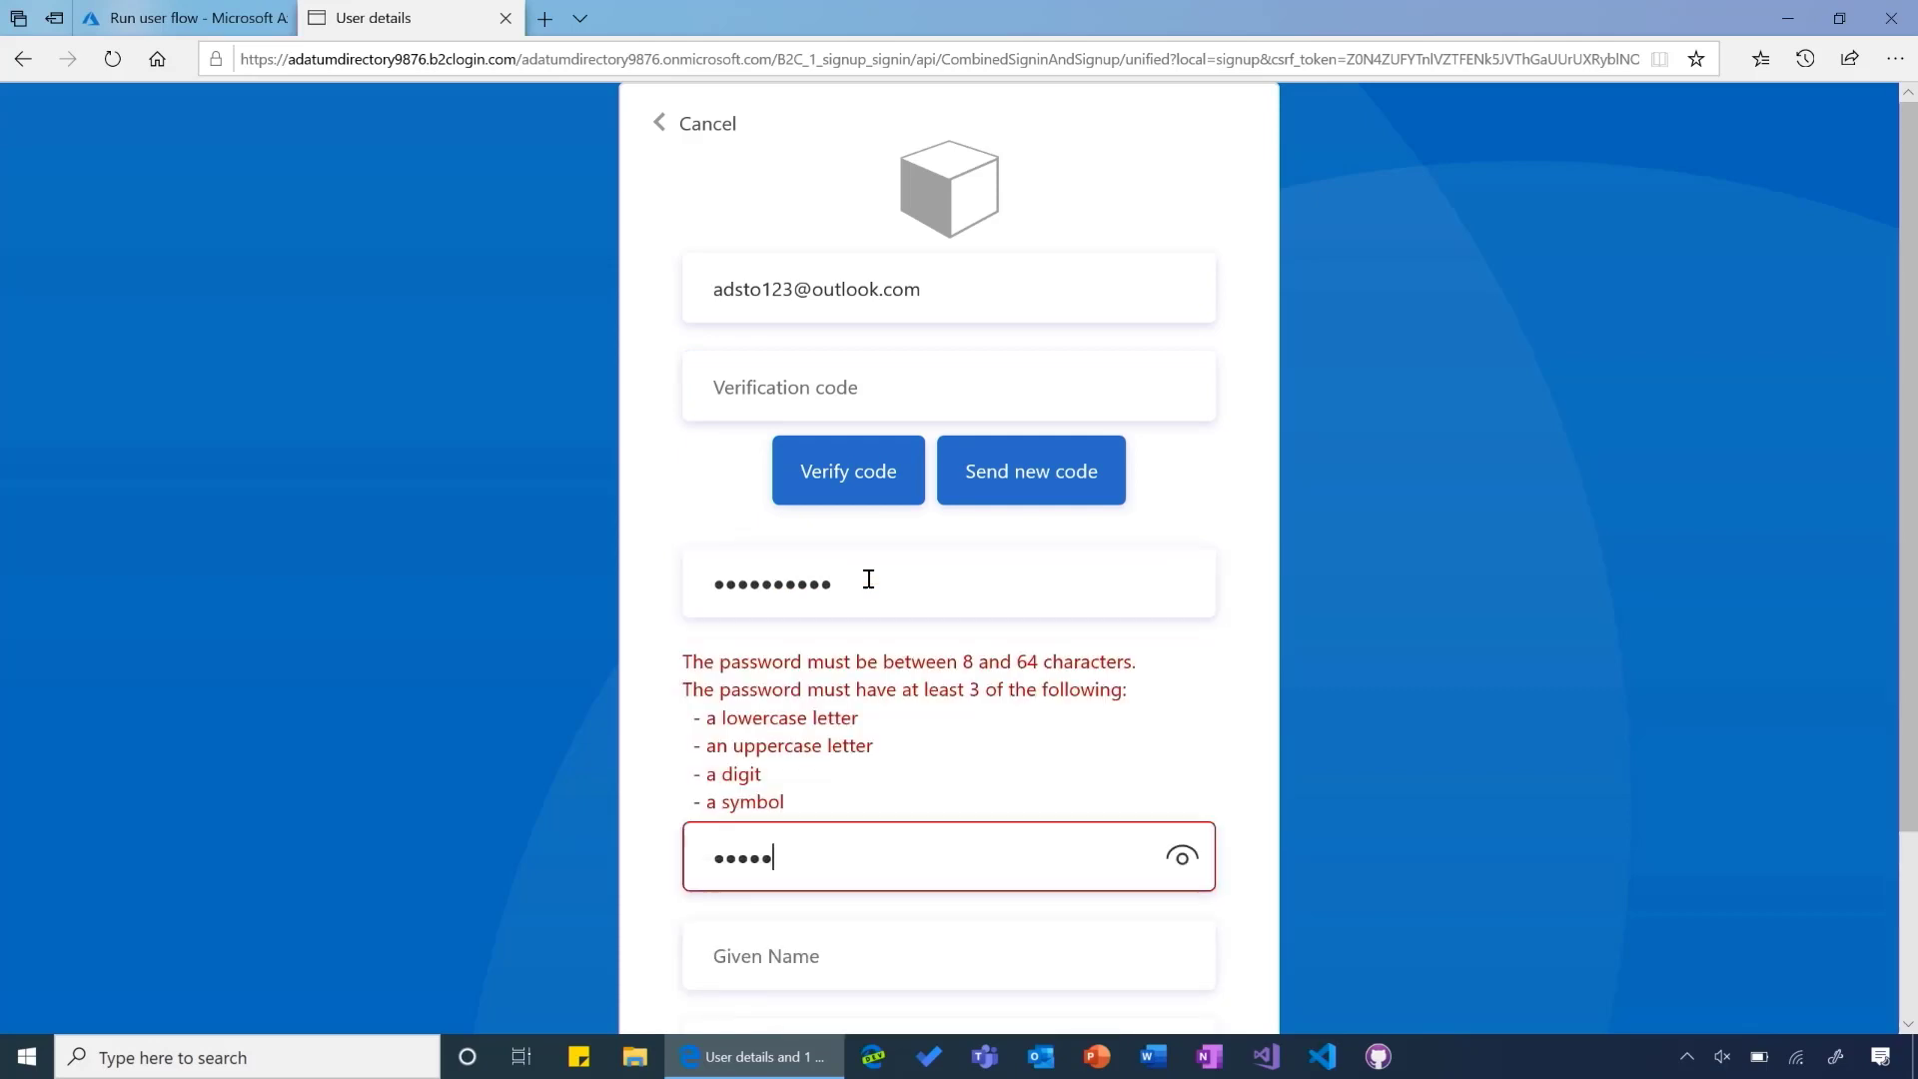
pyautogui.press('Tab')
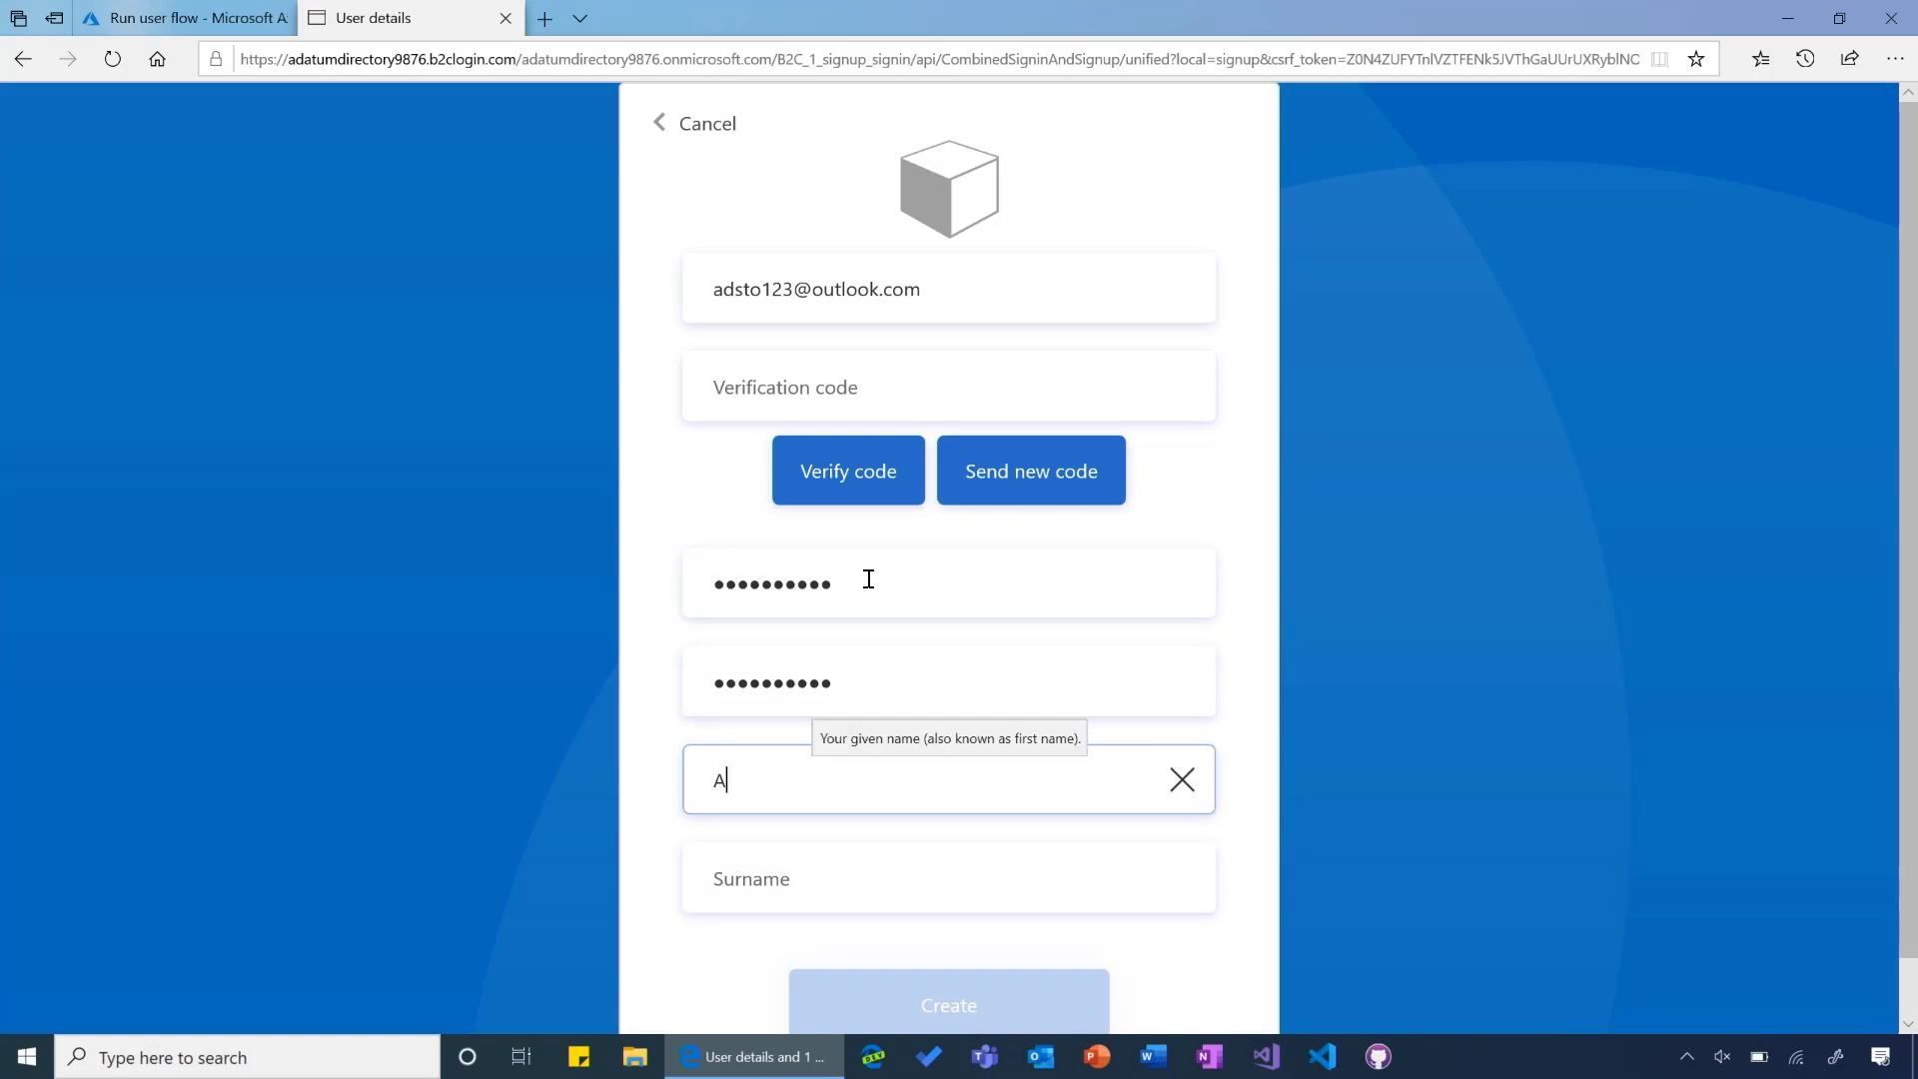
pyautogui.press('Tab')
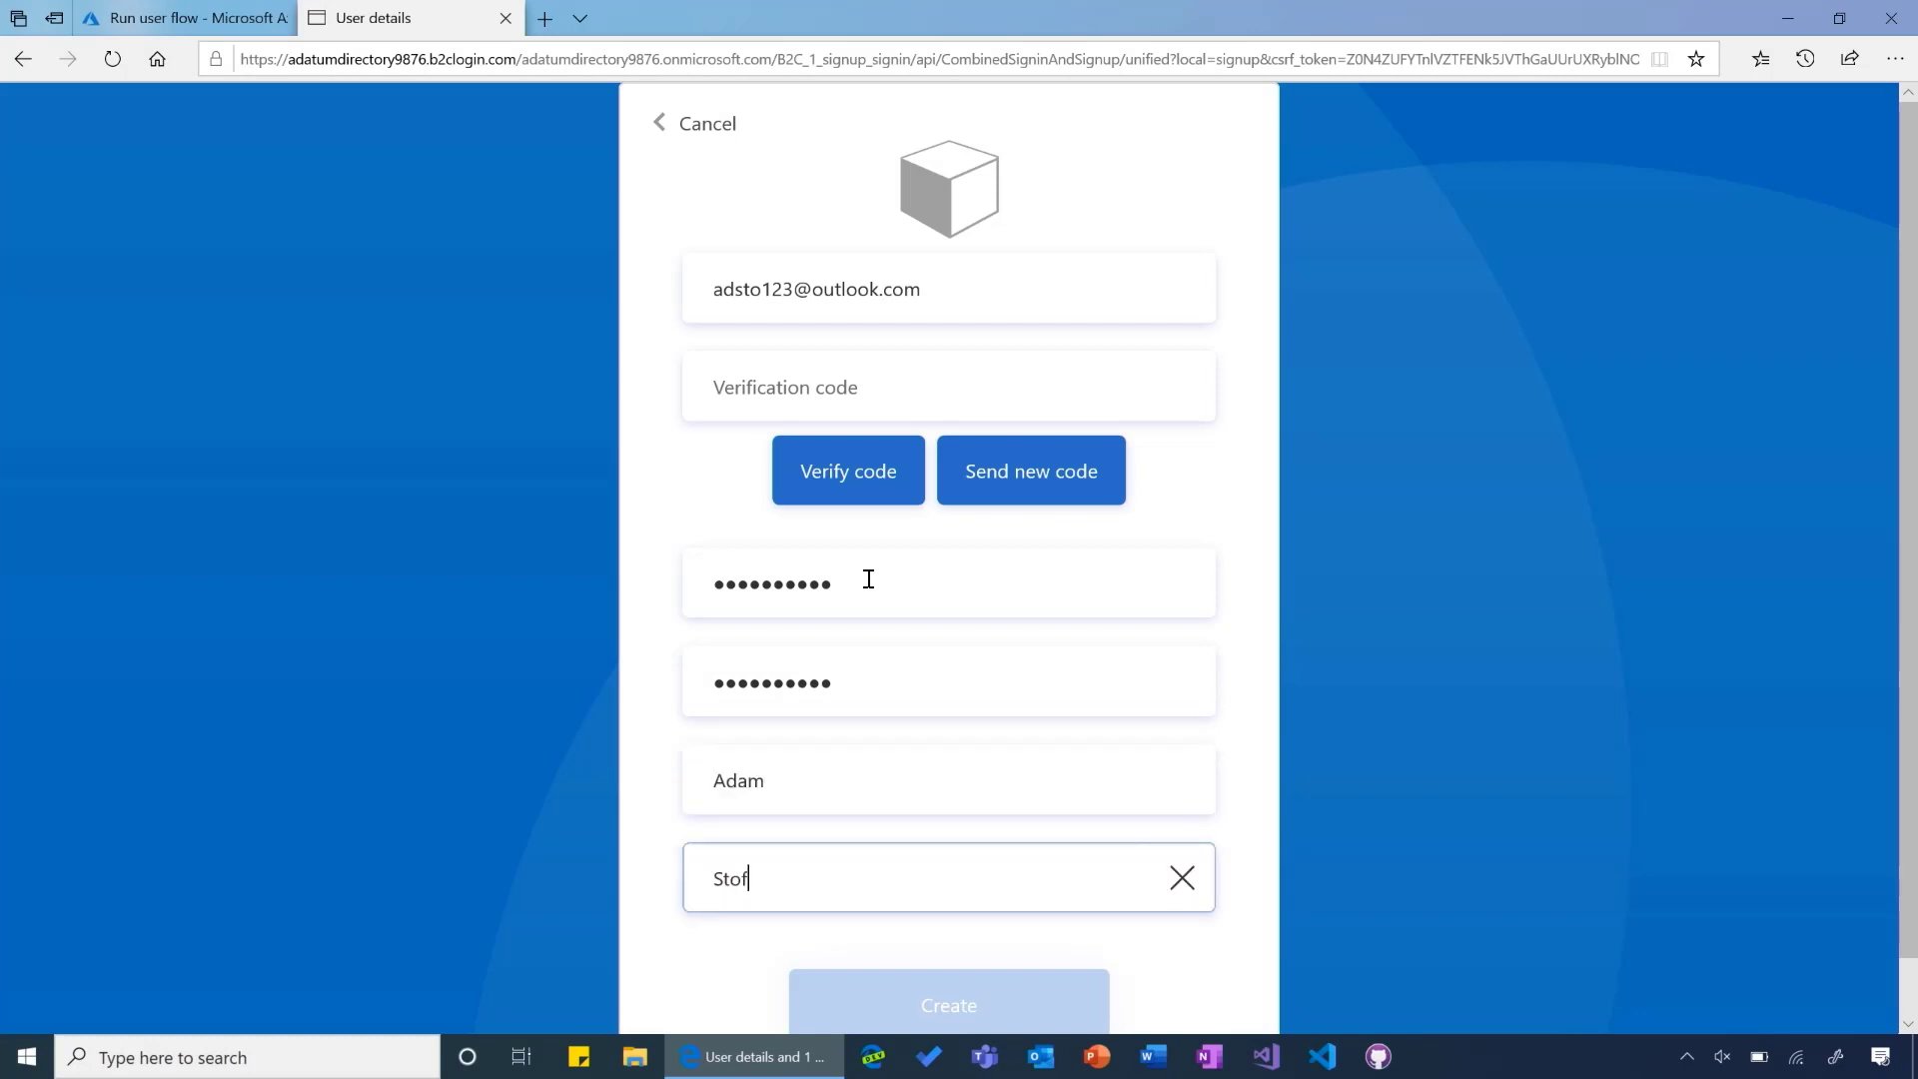
# Enter the emailed verification code, correct a mistyped digit, and verify it.
pyautogui.click(894, 397)
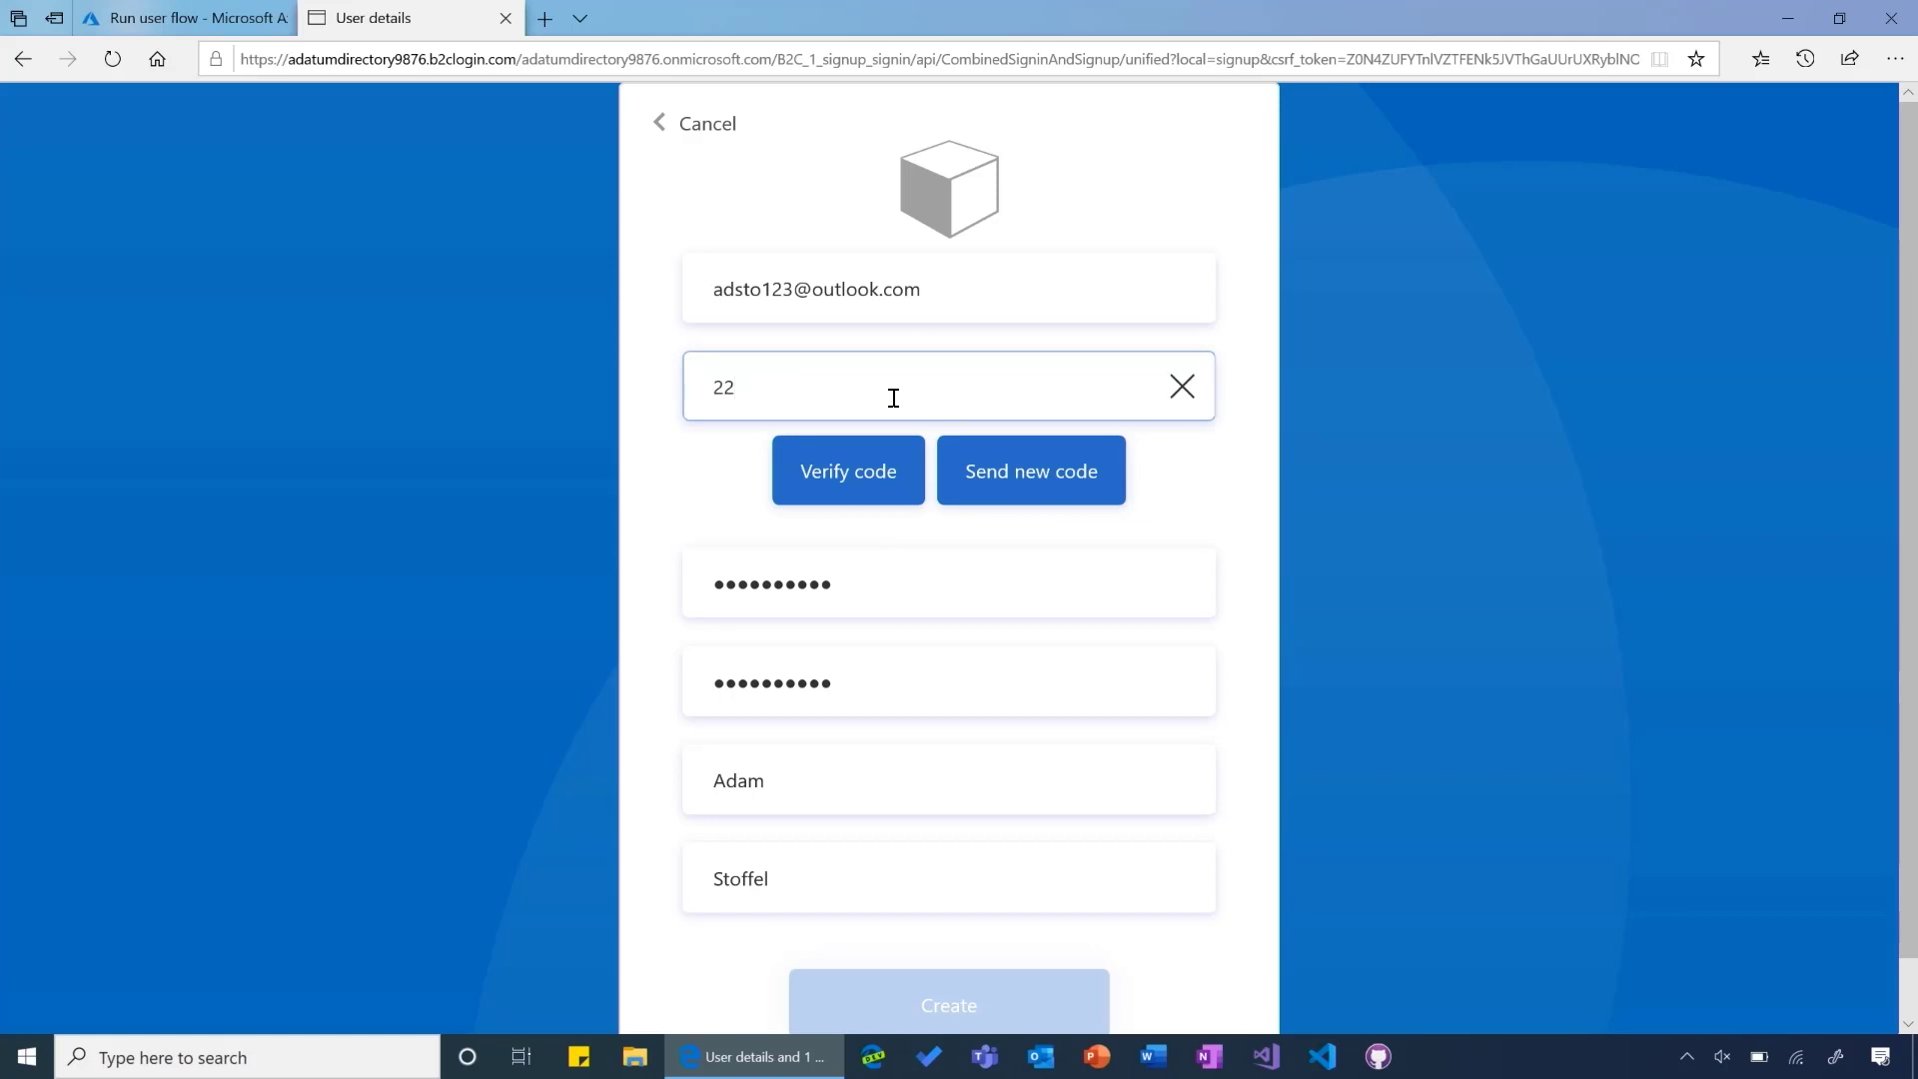
pyautogui.click(895, 459)
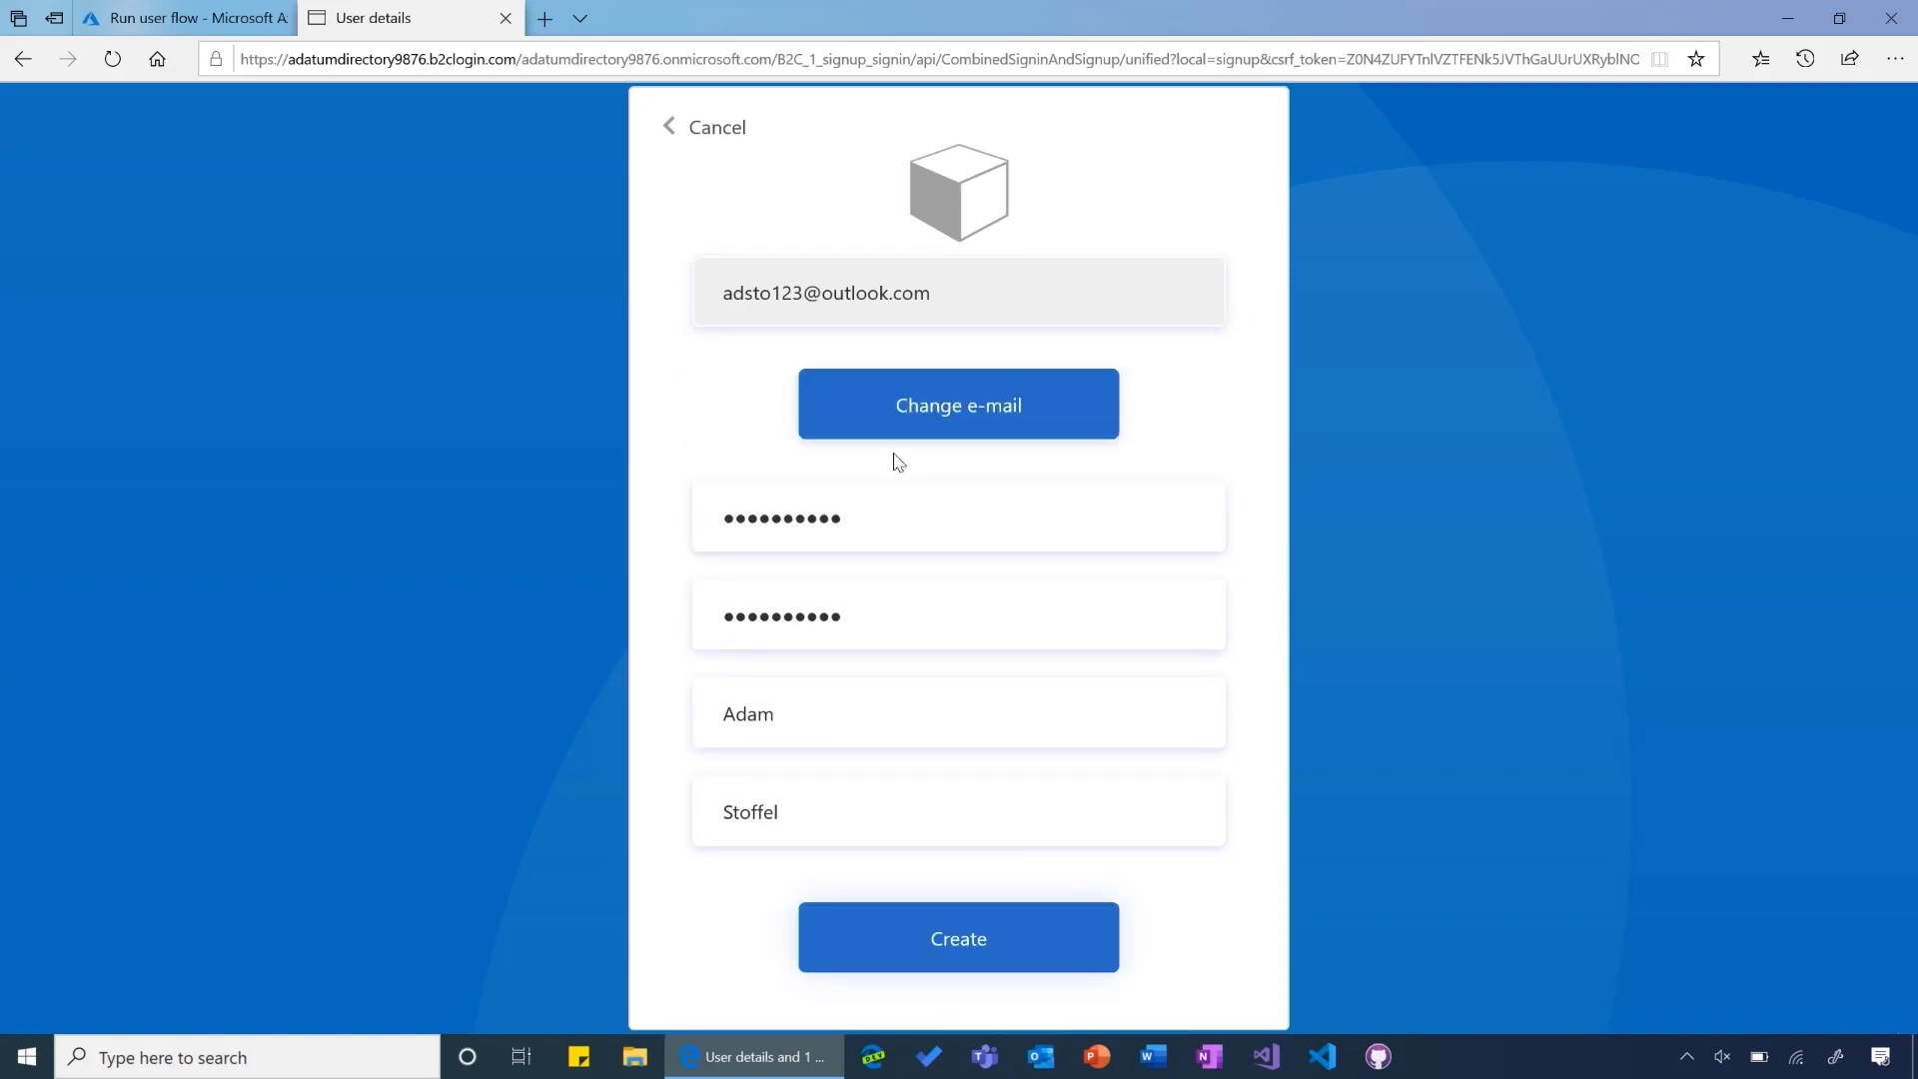
# Create the account and send an SMS verification code to the entered phone number.
pyautogui.click(960, 933)
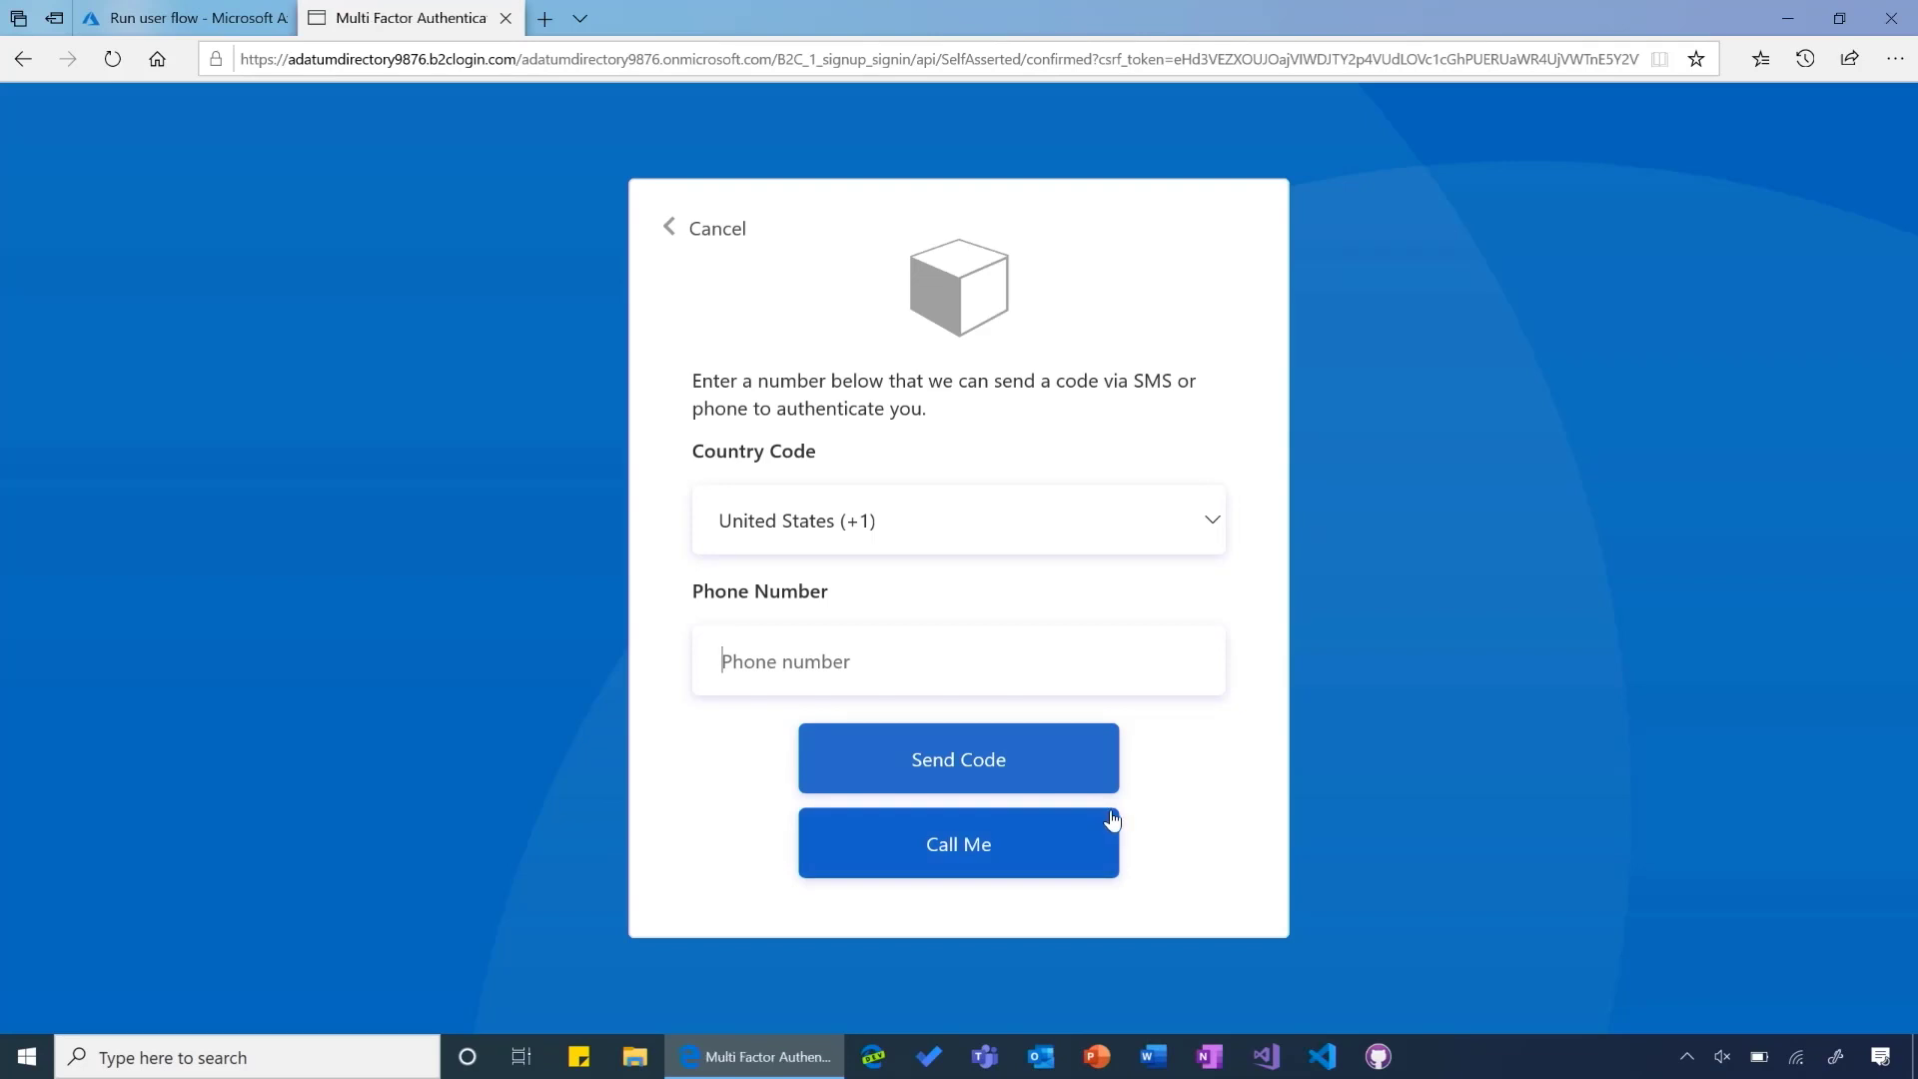
pyautogui.write('5555')
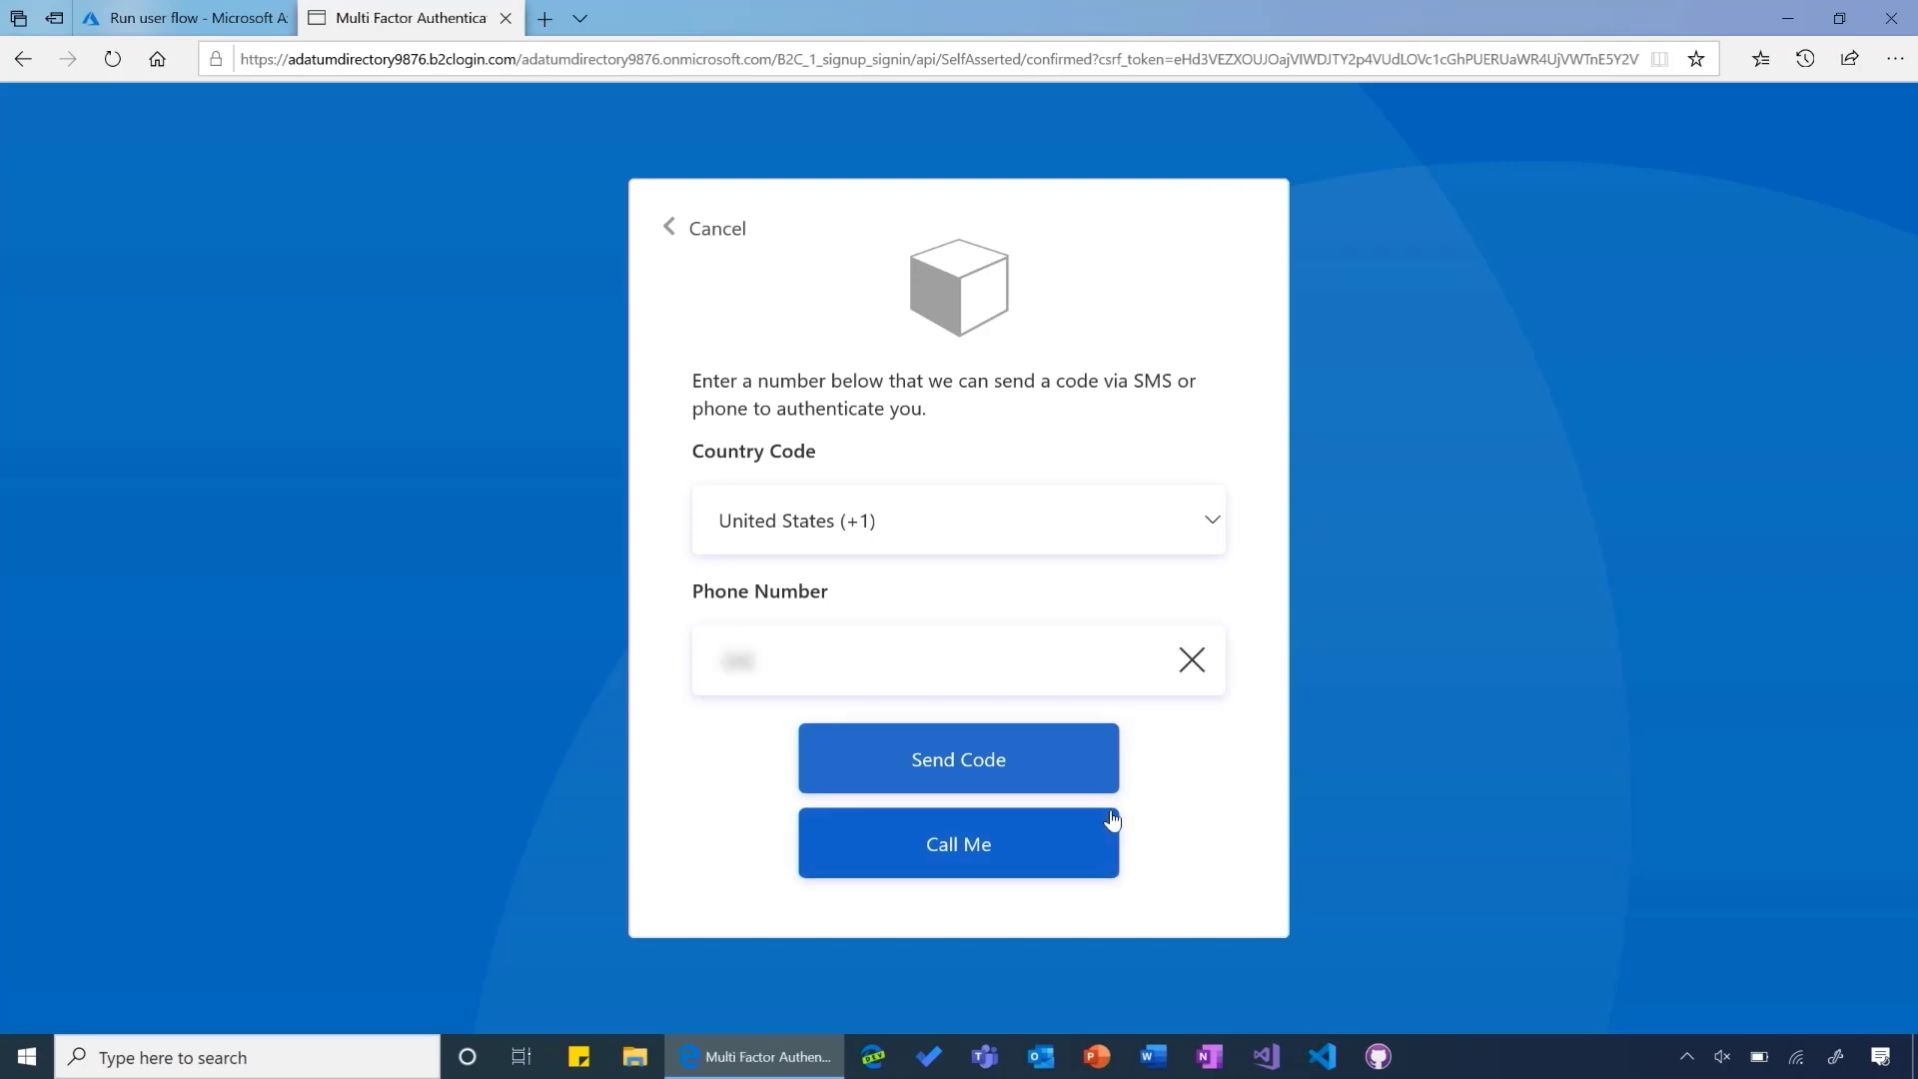
pyautogui.write('55')
pyautogui.write('5555')
pyautogui.write('5')
pyautogui.click(1007, 778)
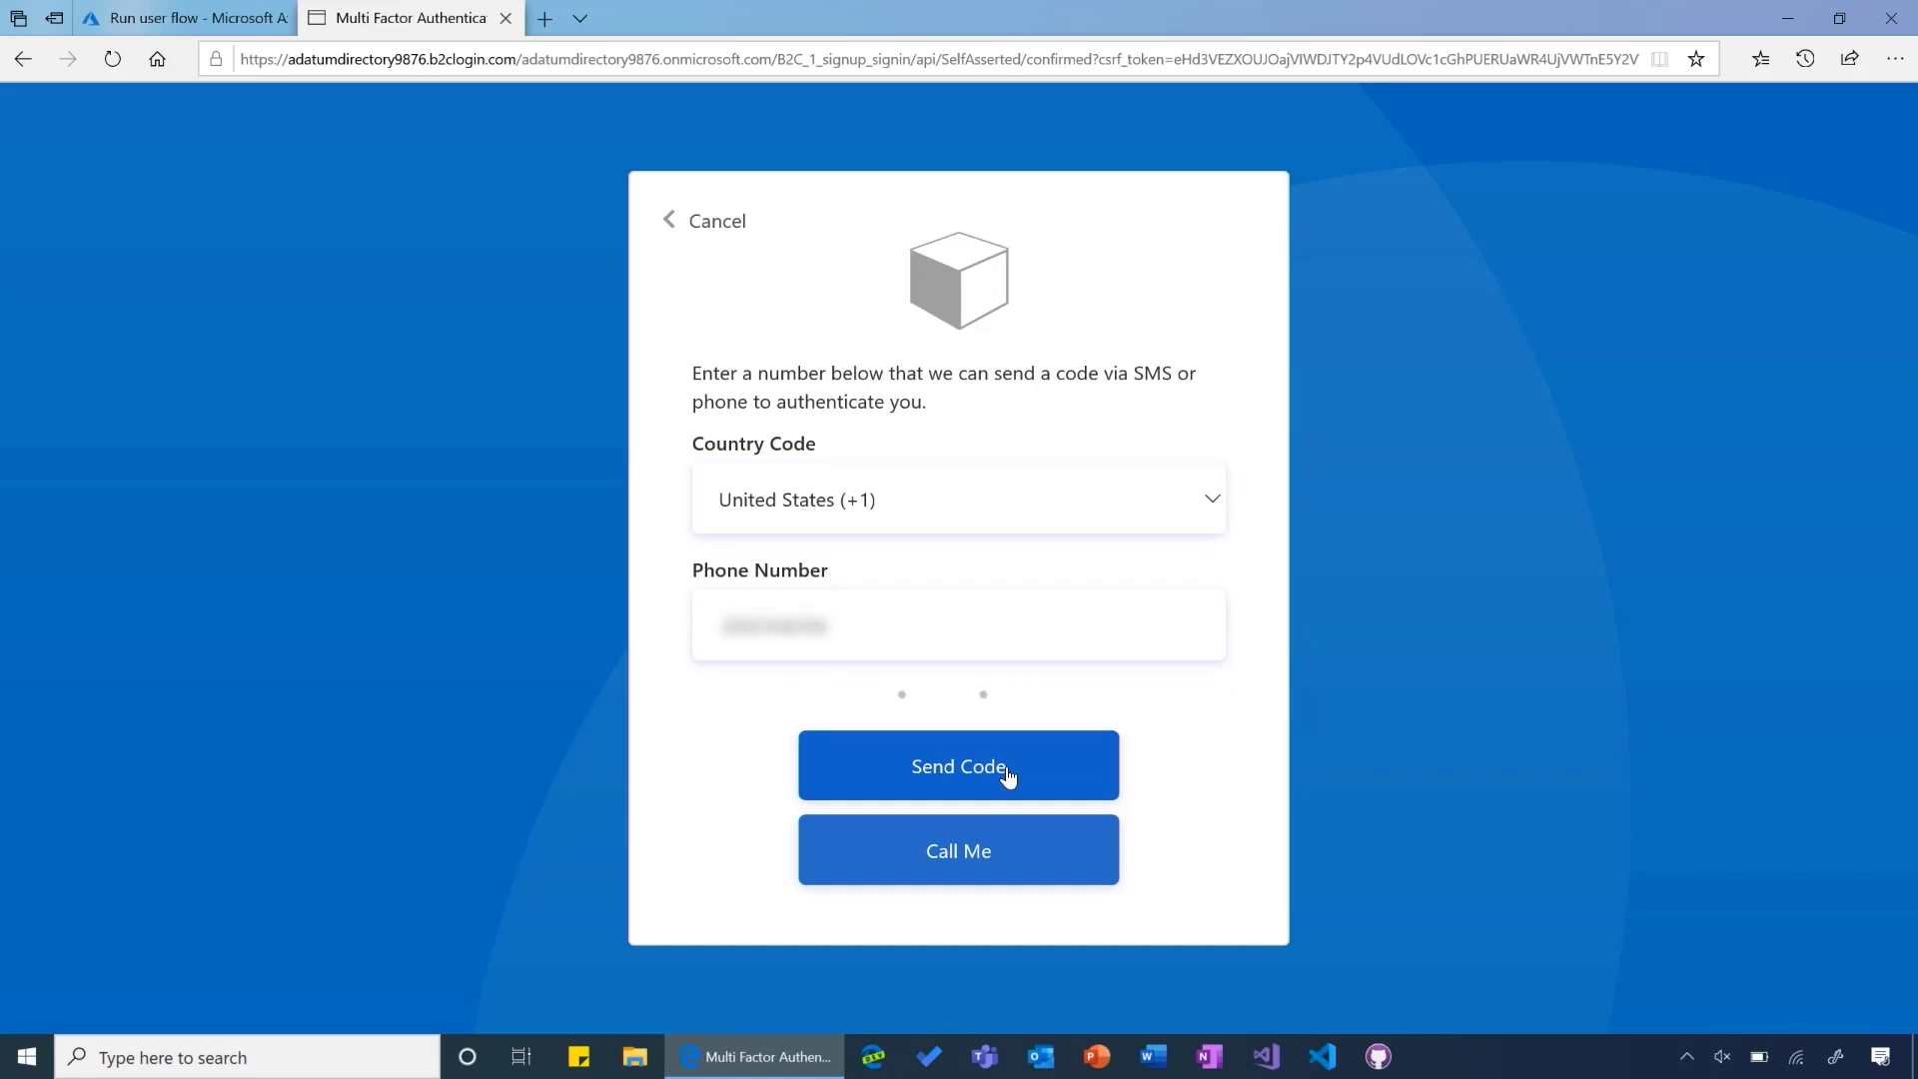
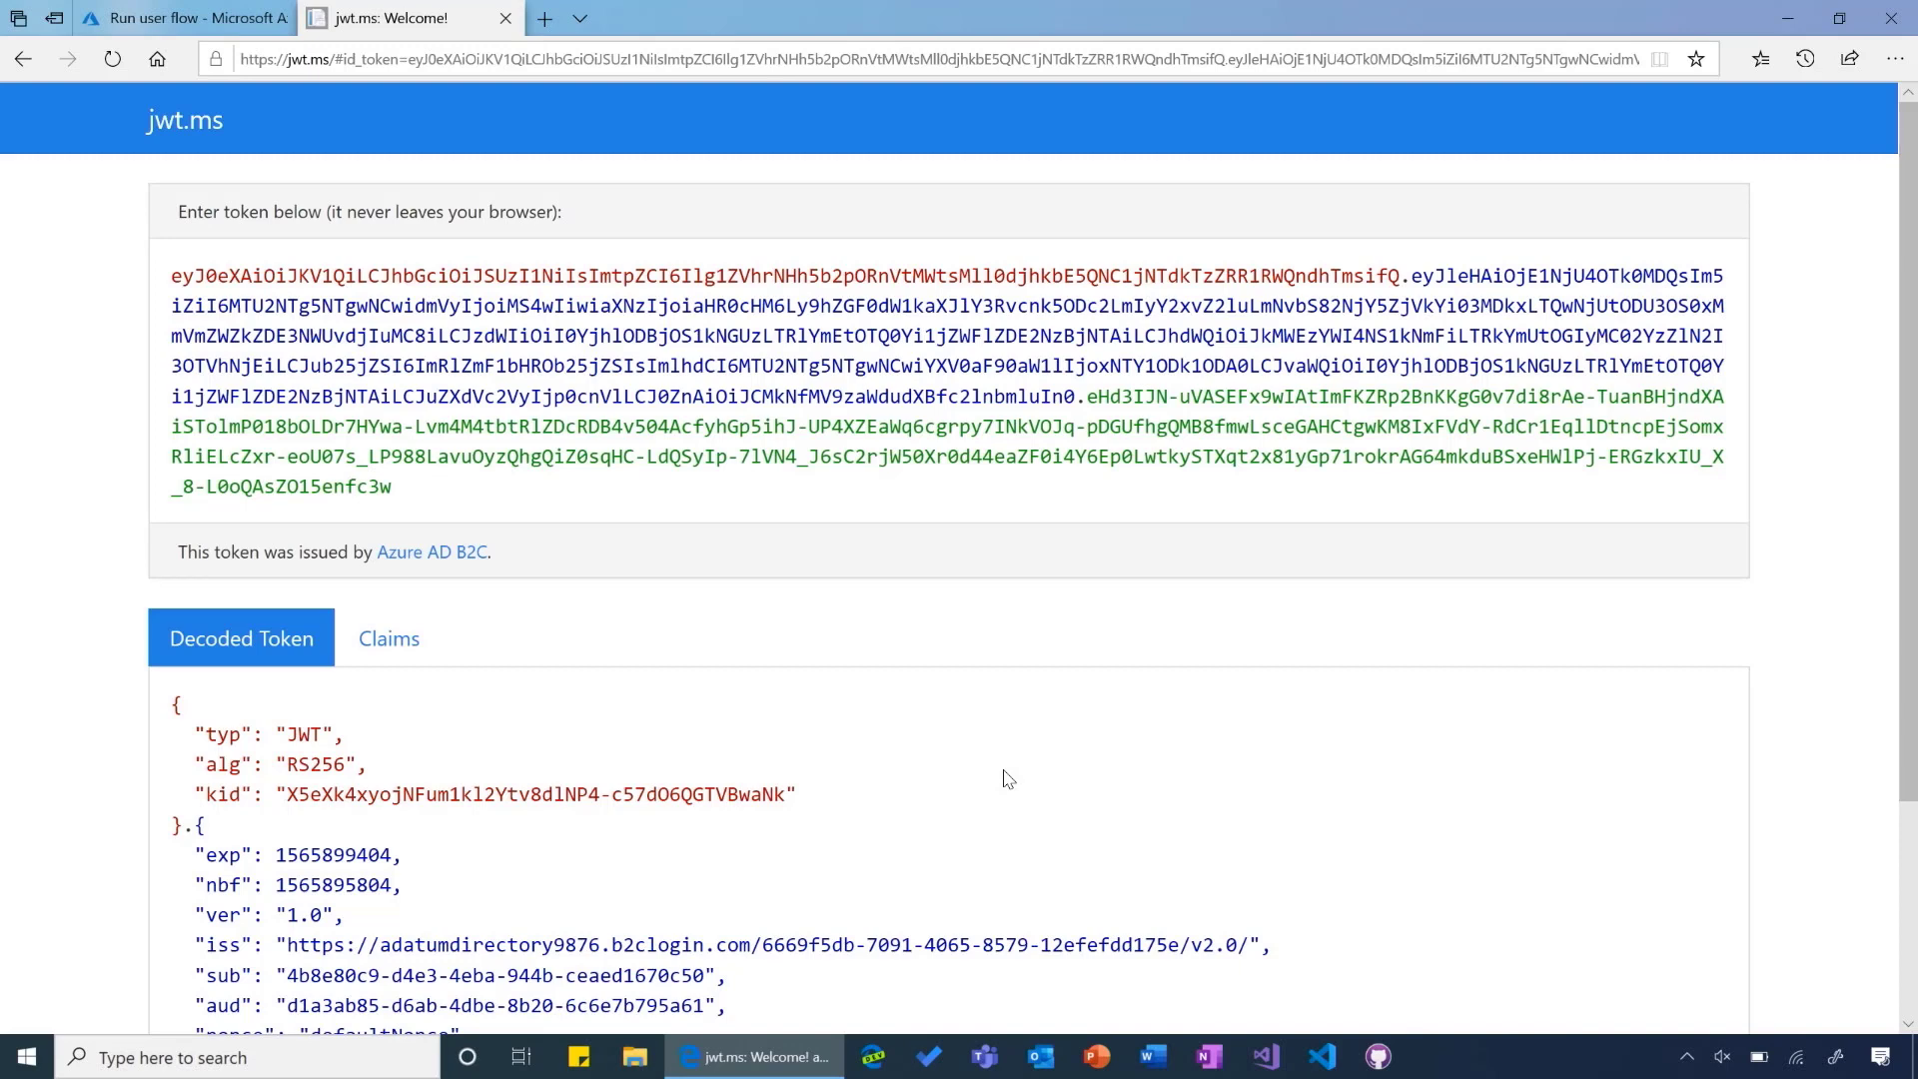
pyautogui.scroll(-2, 1012, 747)
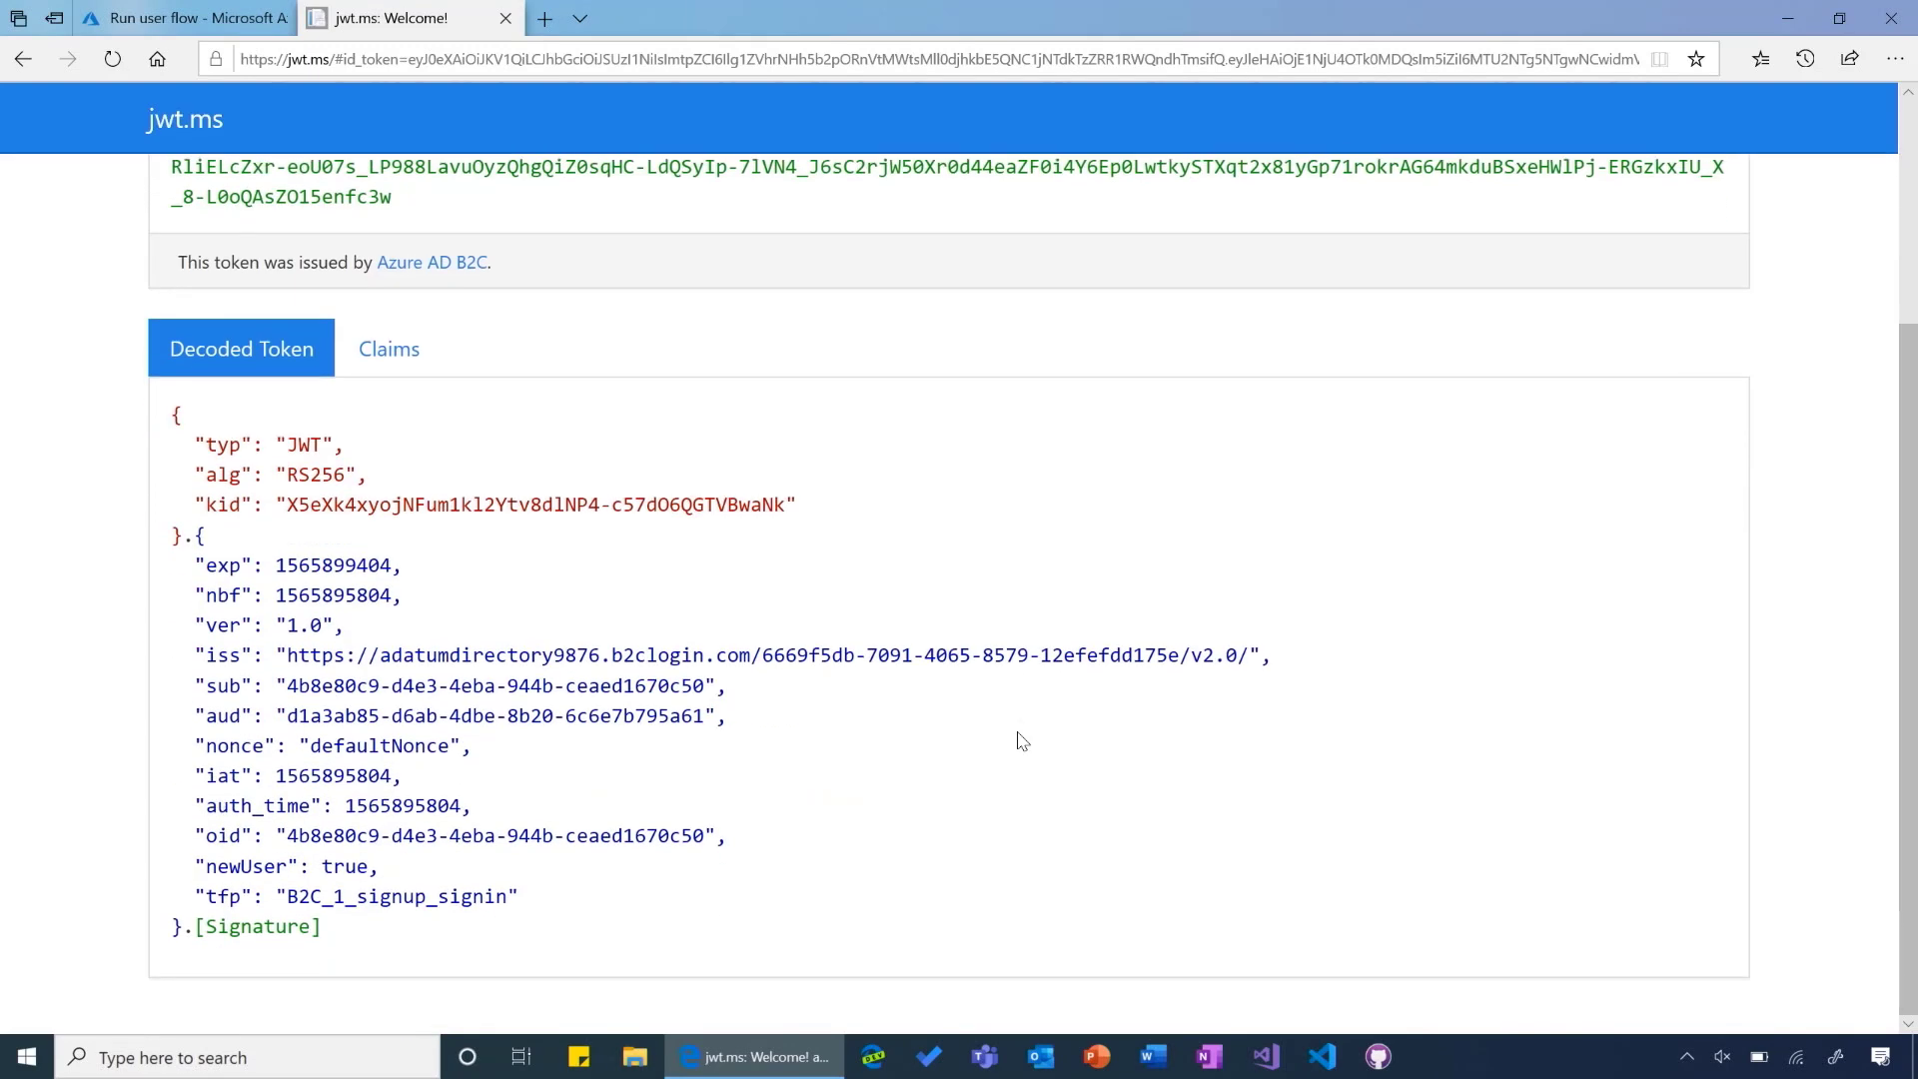